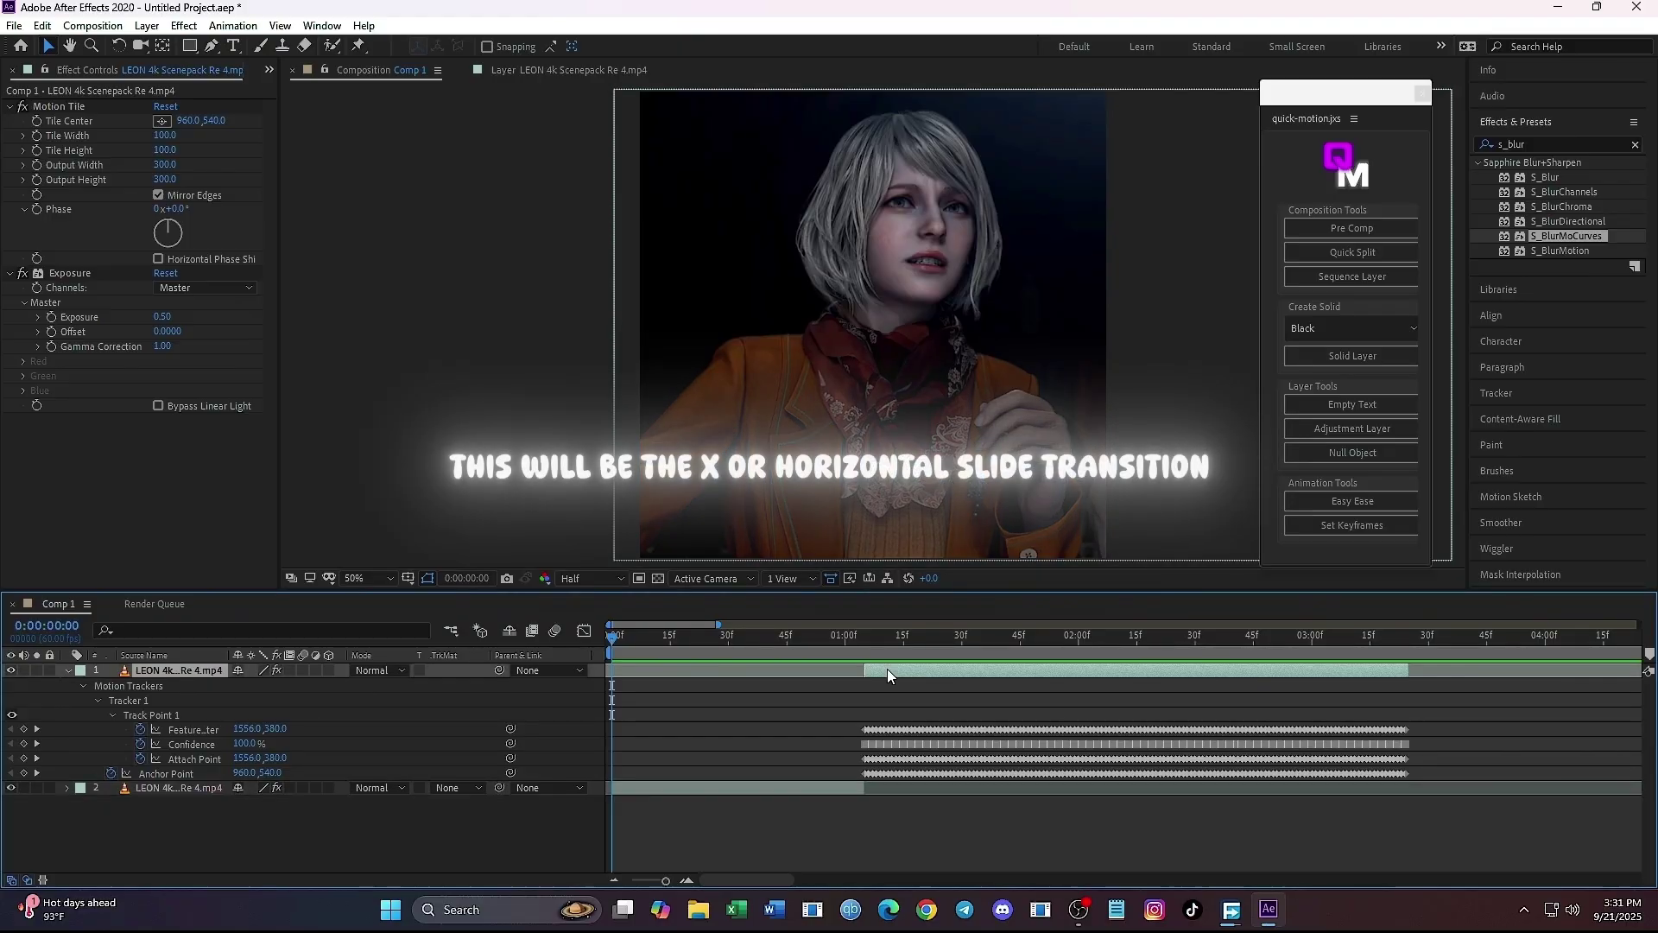
Precompose the lower LEON clip layer, then the upper one, into separate precomps.
key(u)
click(667, 685)
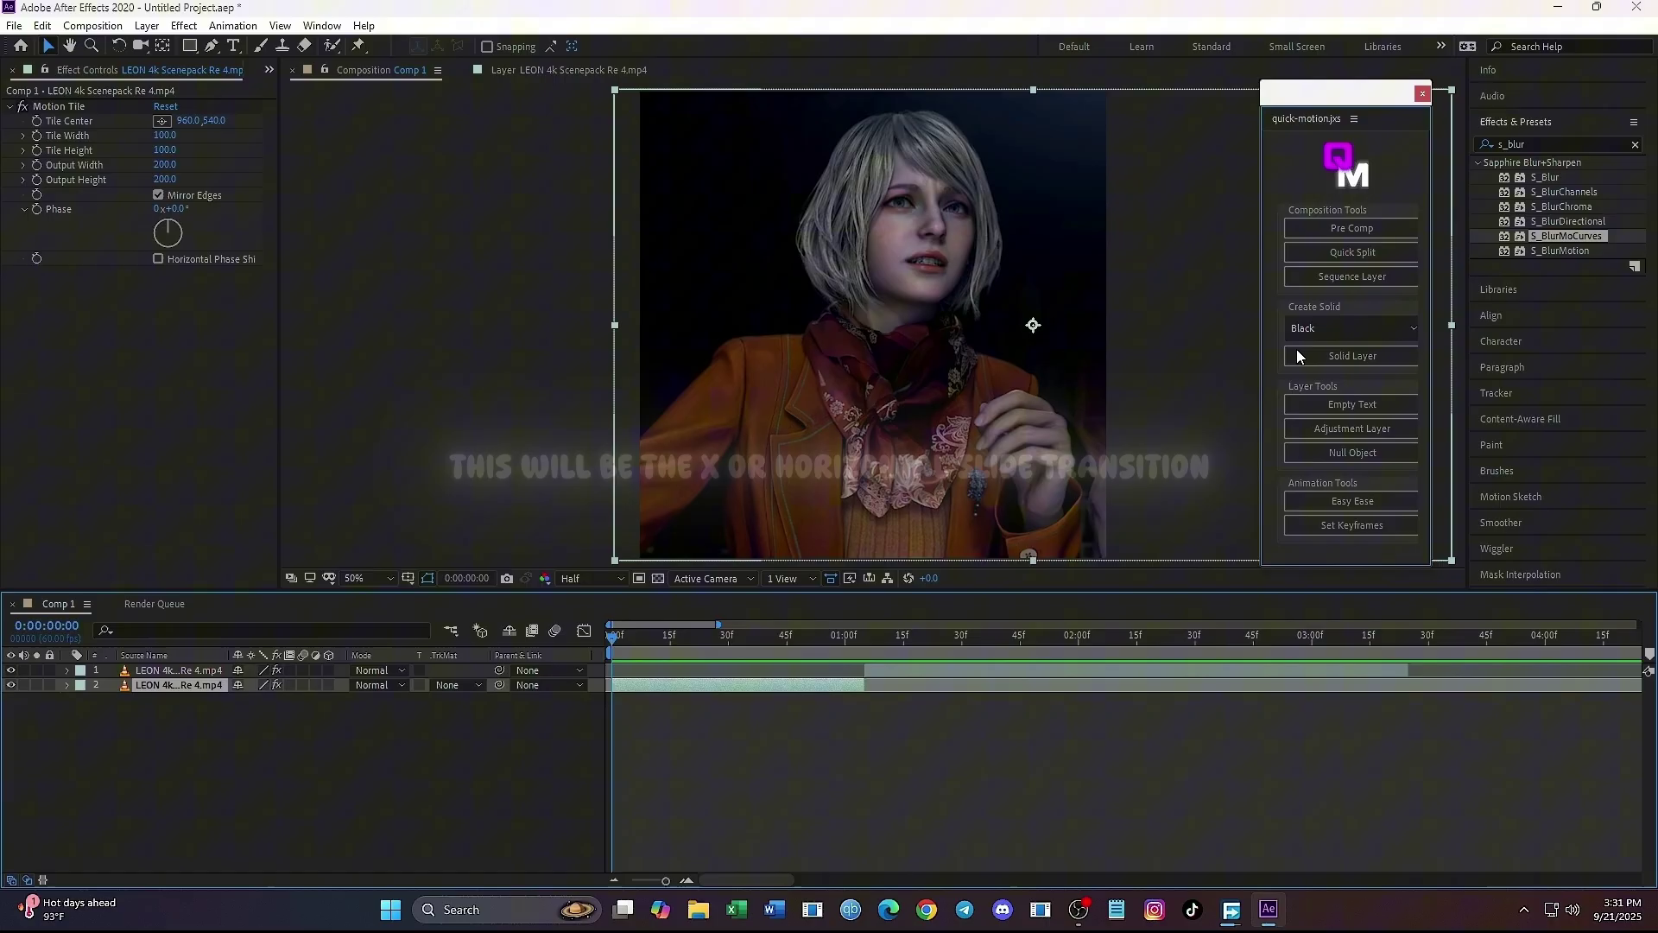
click(1296, 228)
click(973, 671)
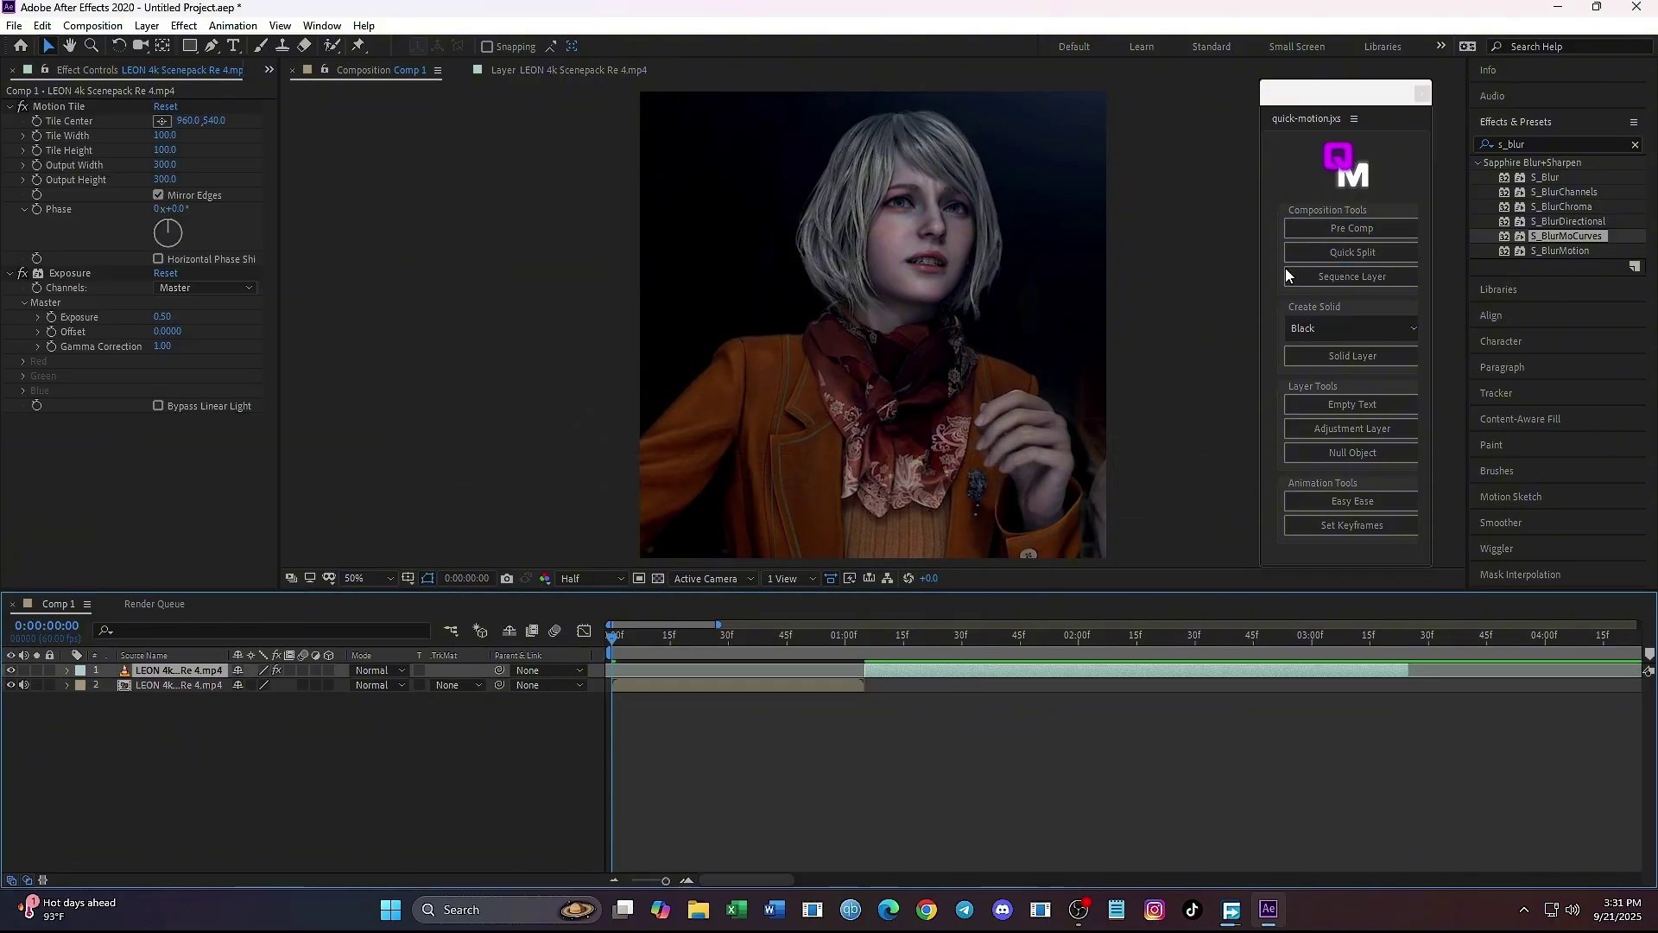
click(1337, 230)
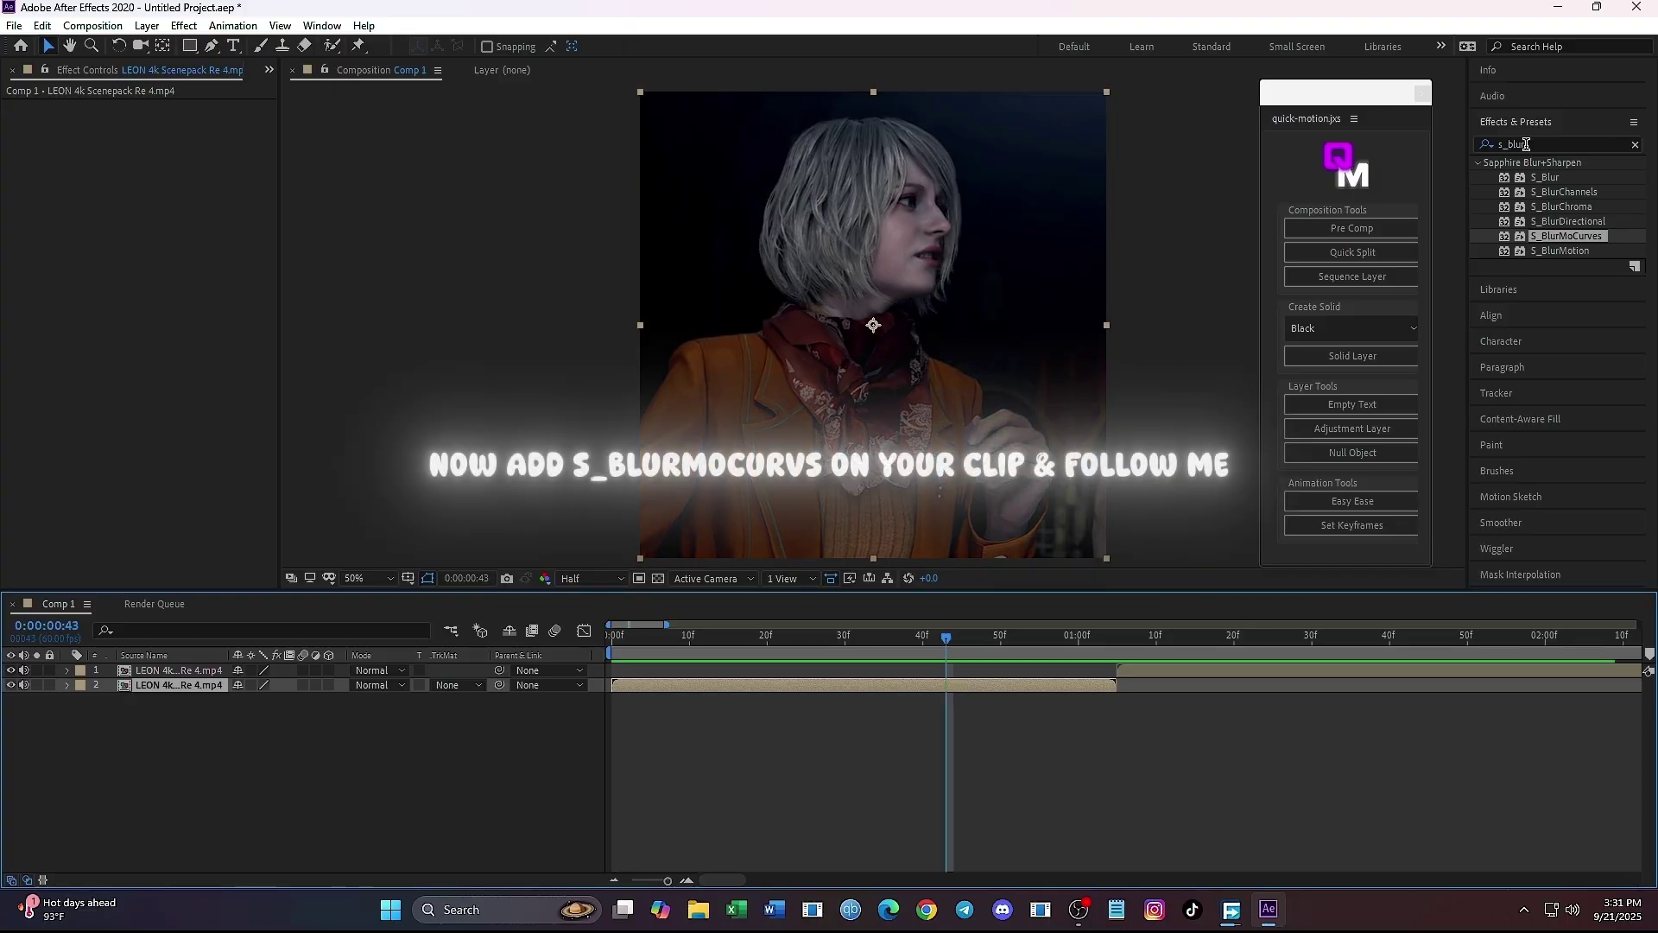
Apply S_BlurMoCurves to the lower clip and keyframe Shift X from 0 to -500 at 1:05.
drag(1549, 237, 1114, 594)
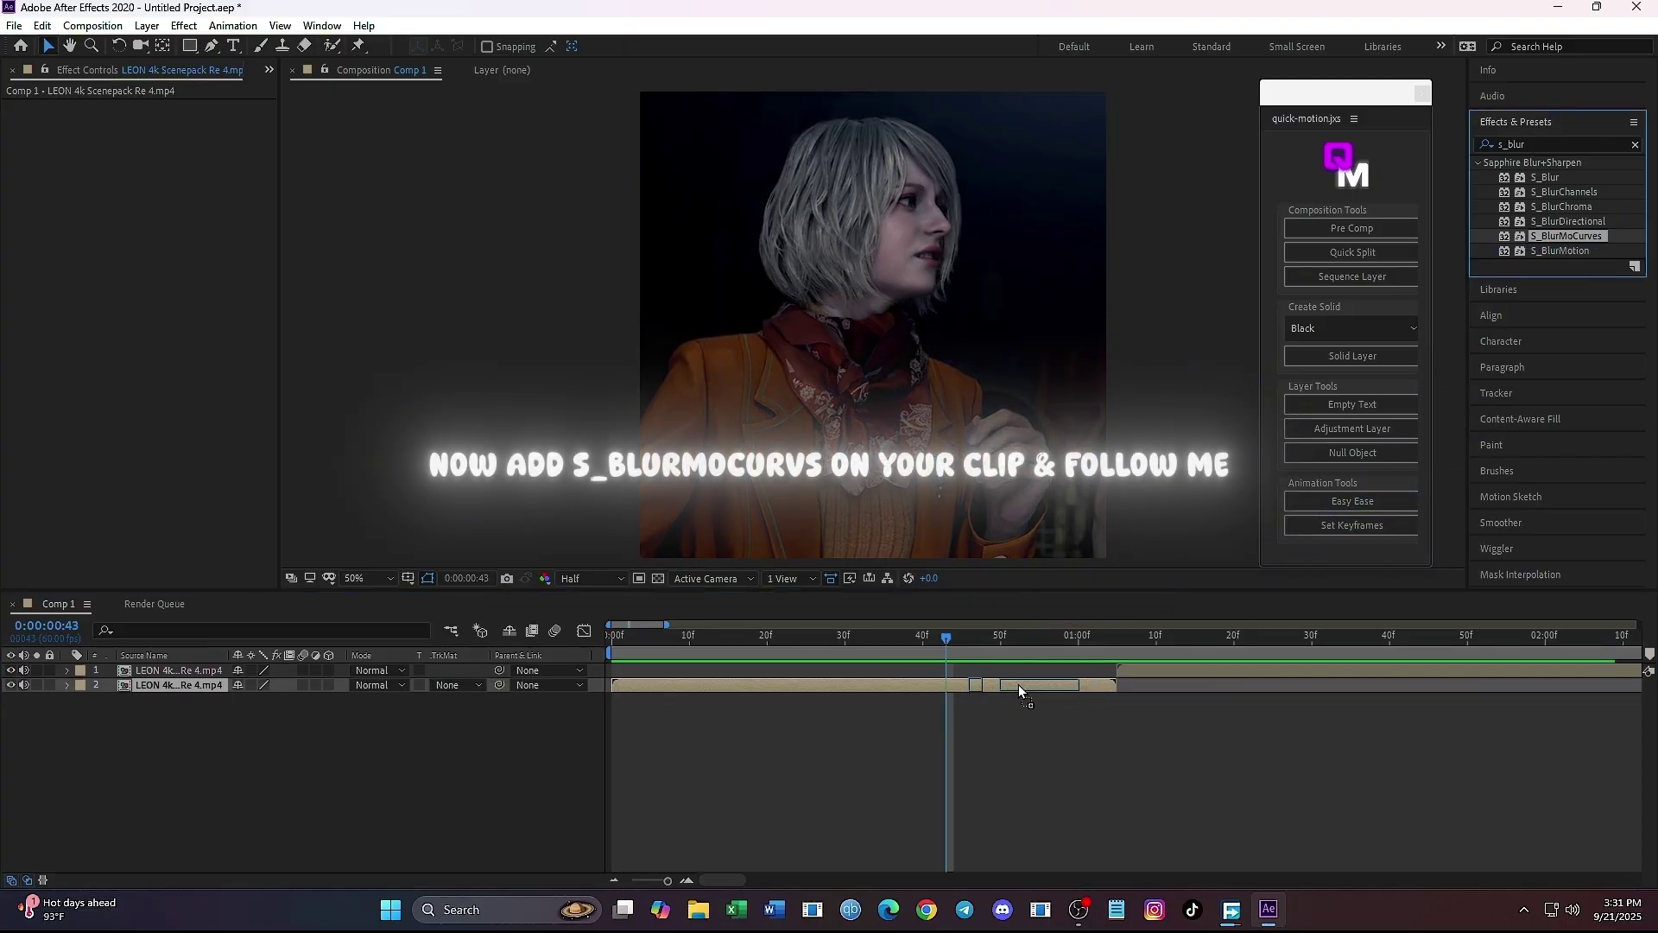
drag(1020, 691, 1010, 687)
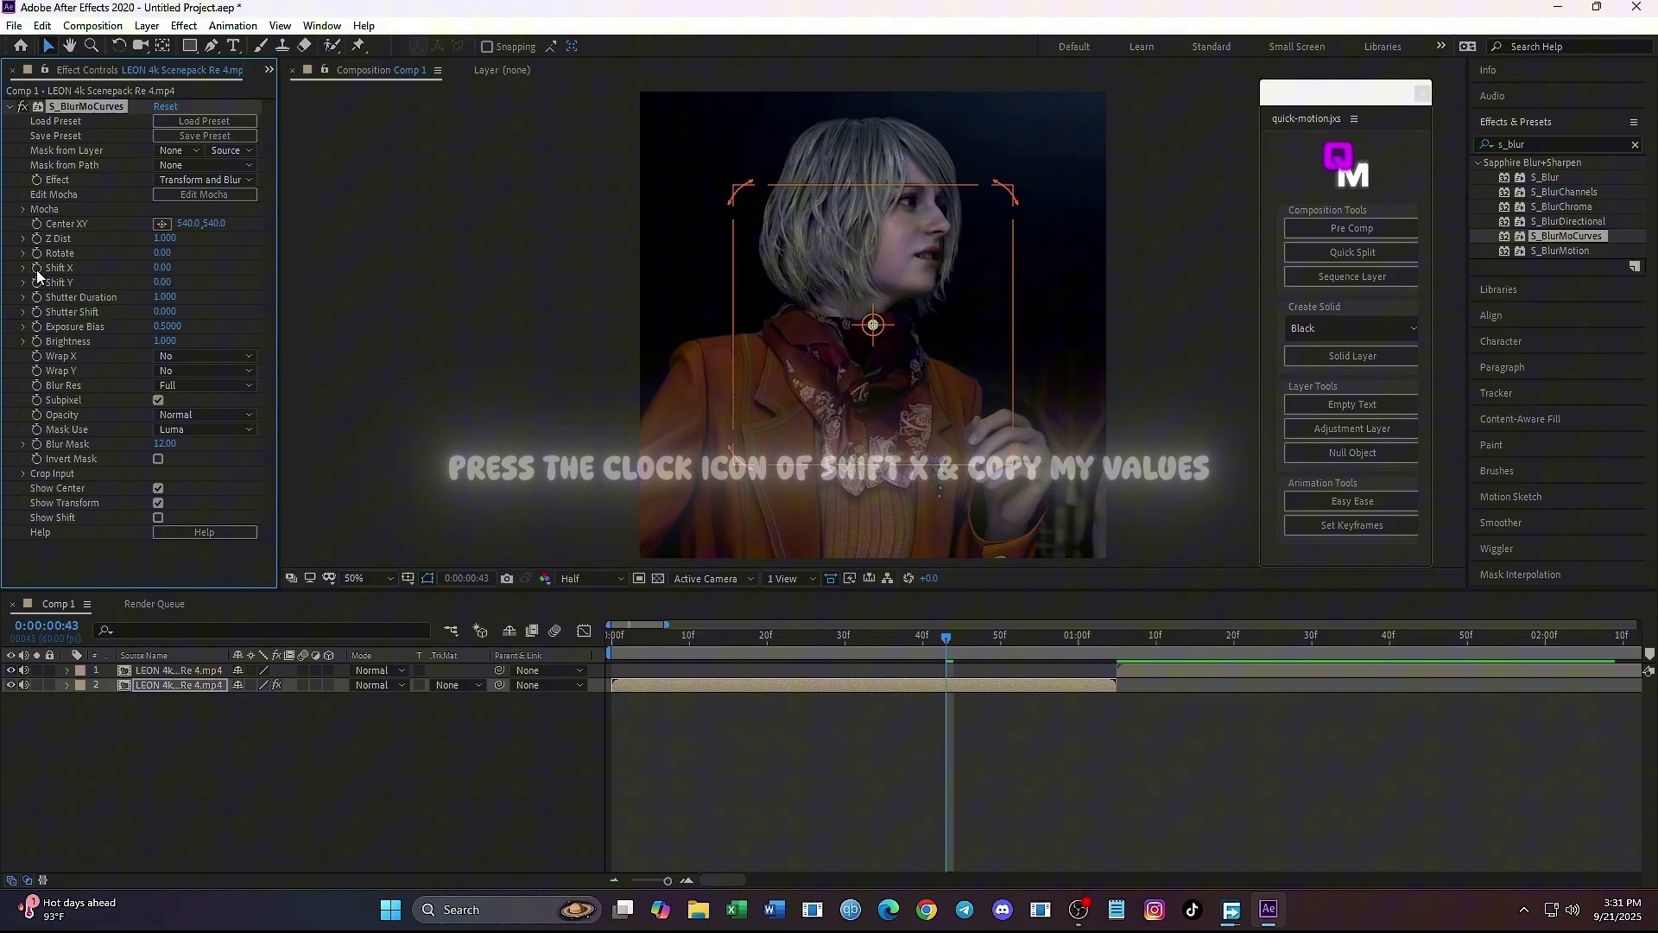
drag(1099, 656, 1117, 657)
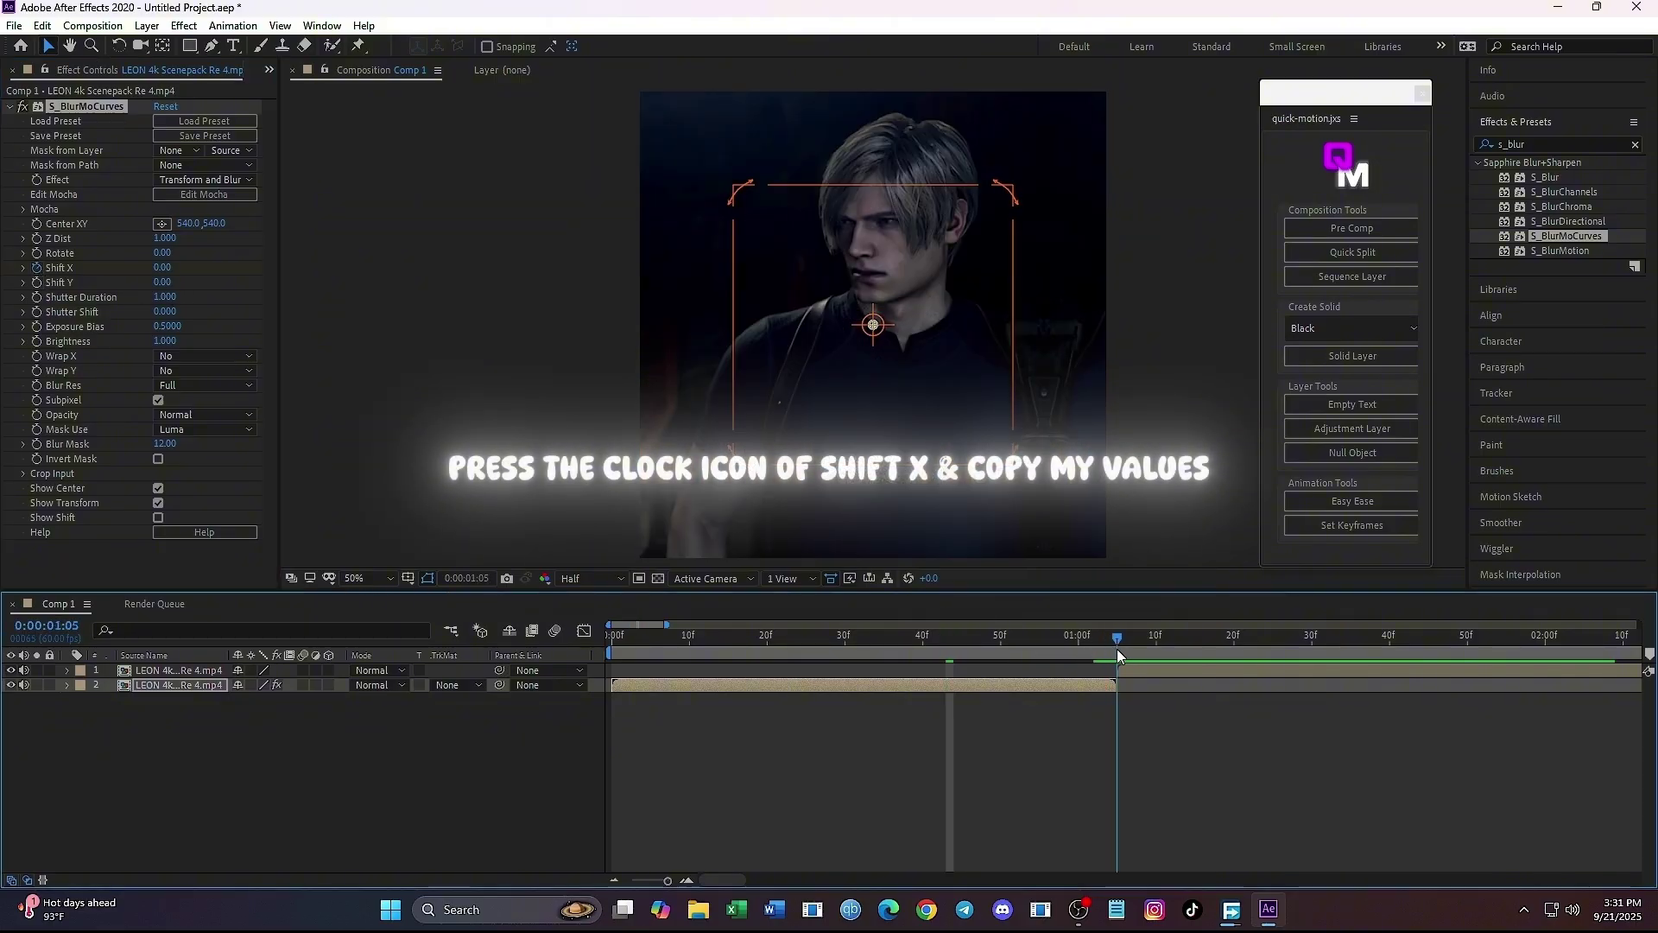
click(162, 268)
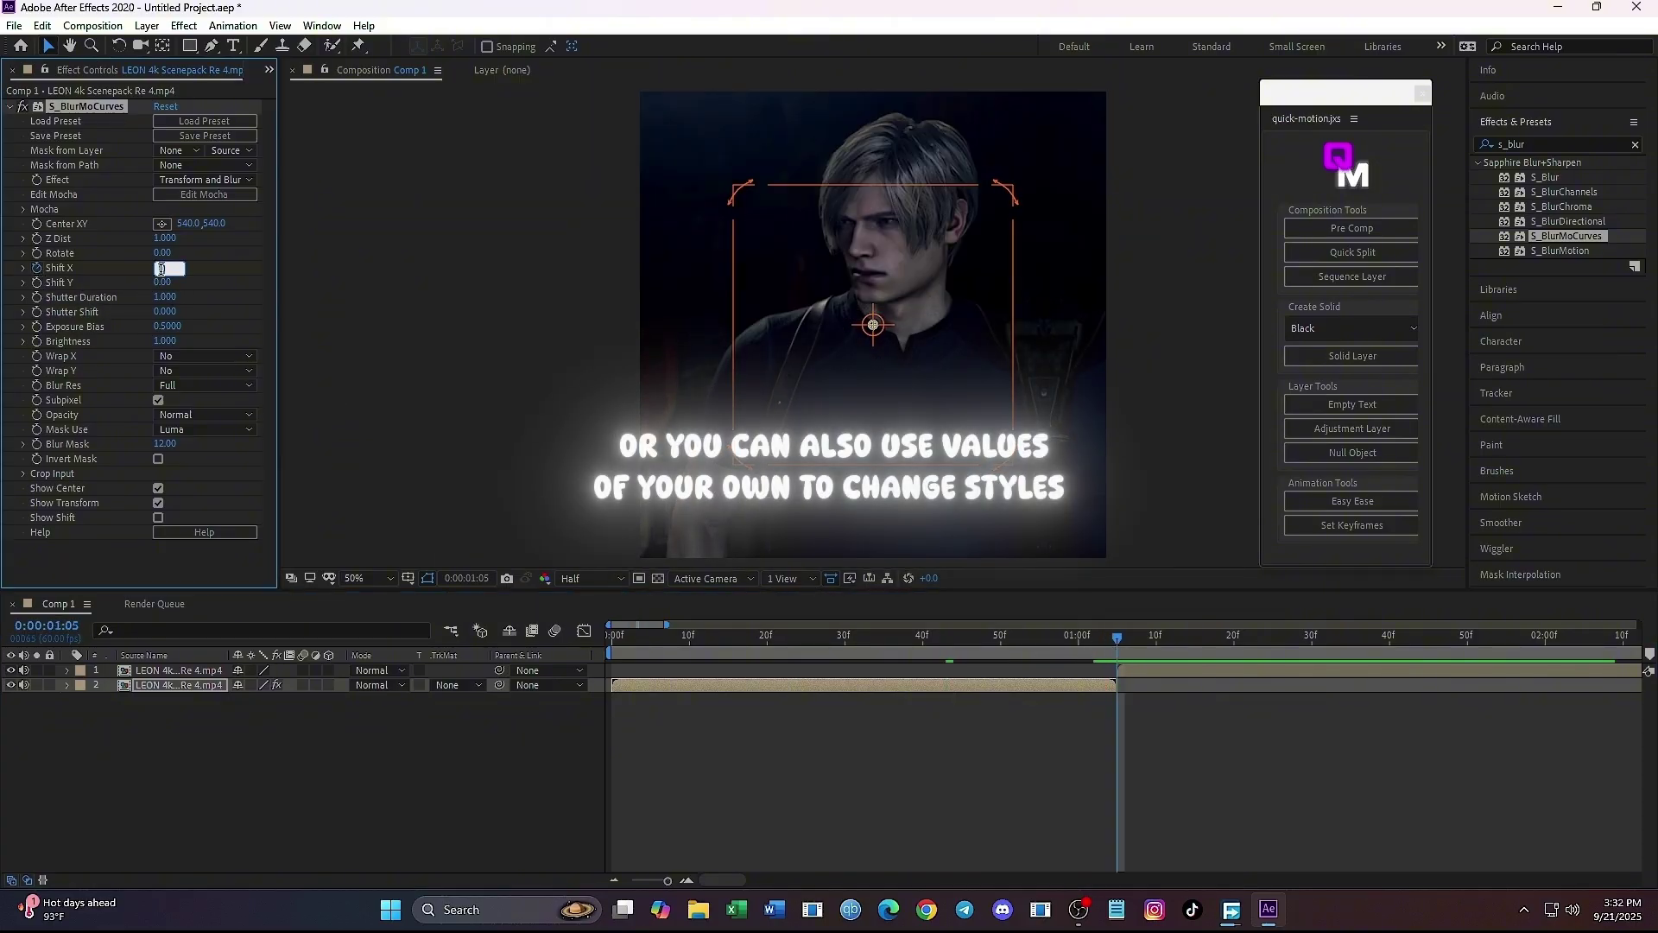
key(Return)
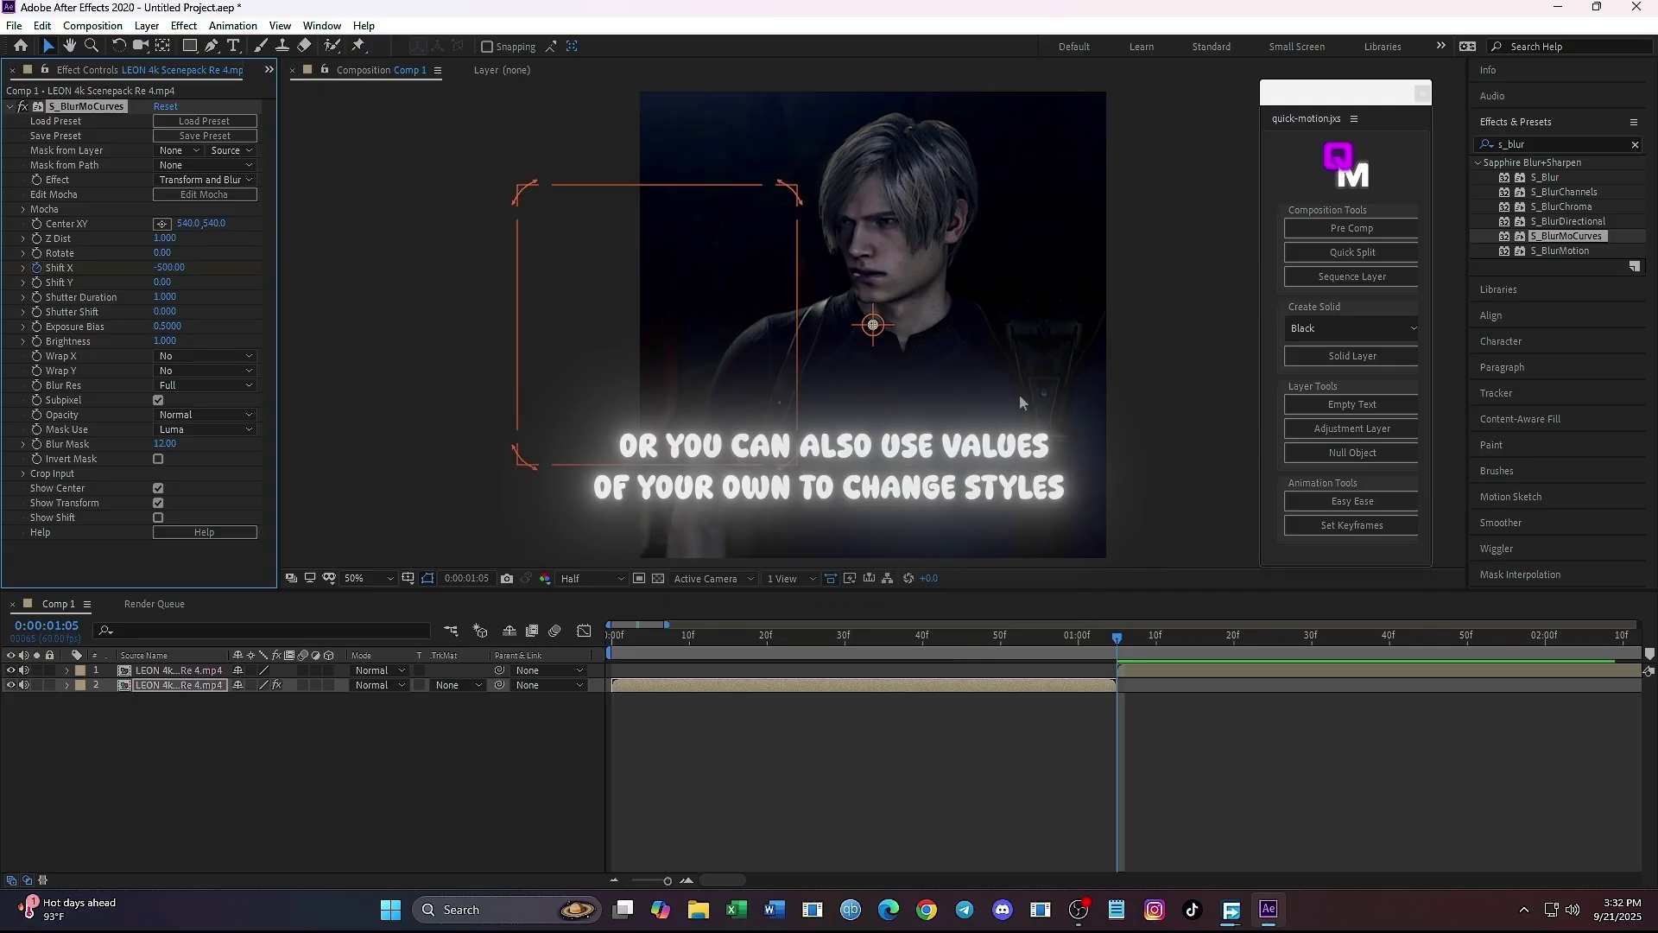
key(u)
drag(907, 708, 1207, 756)
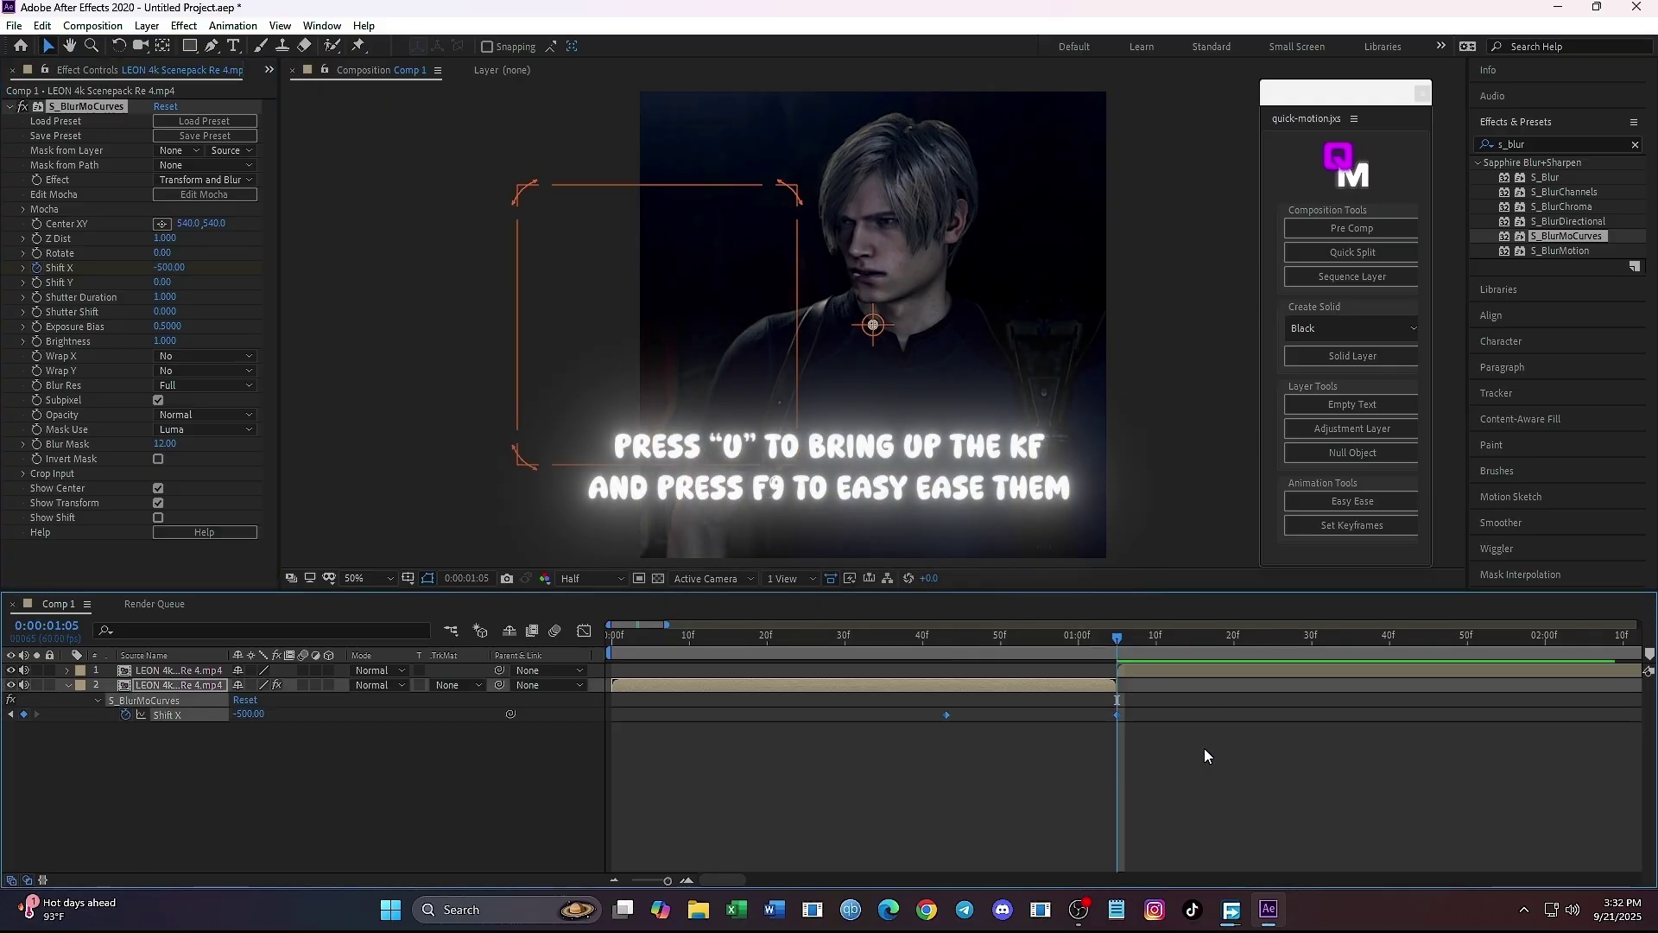
Preview the Shift X move mid-slide and set the first clip's Wrap X to Reflect.
click(584, 631)
click(954, 636)
click(688, 880)
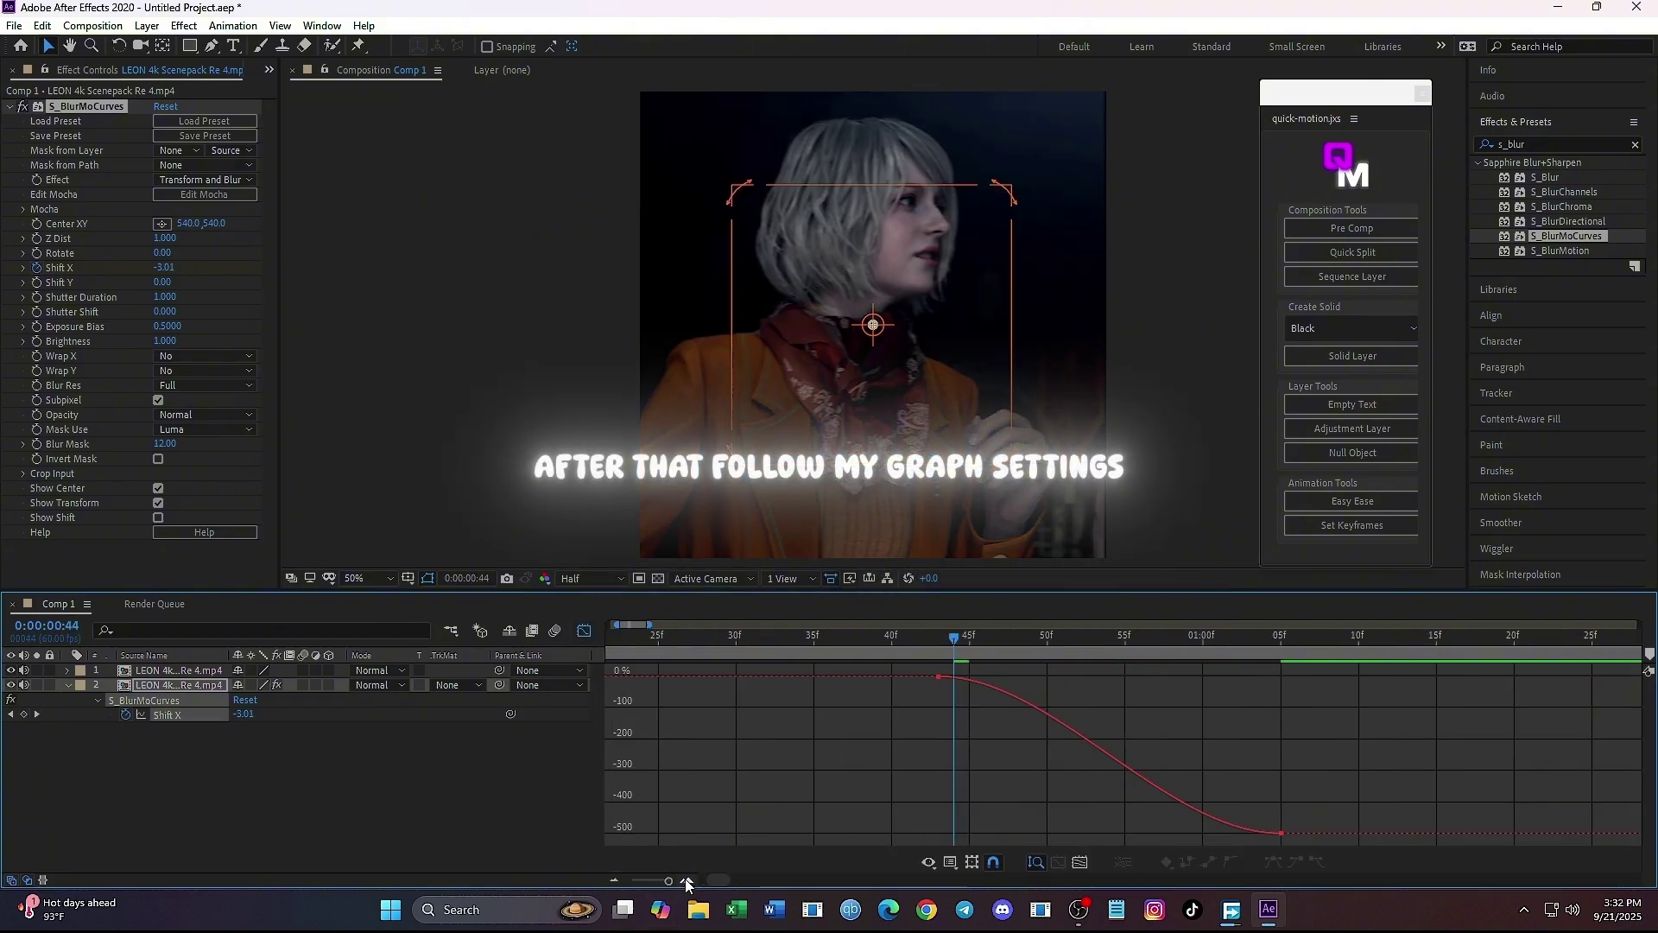
drag(972, 645, 1095, 656)
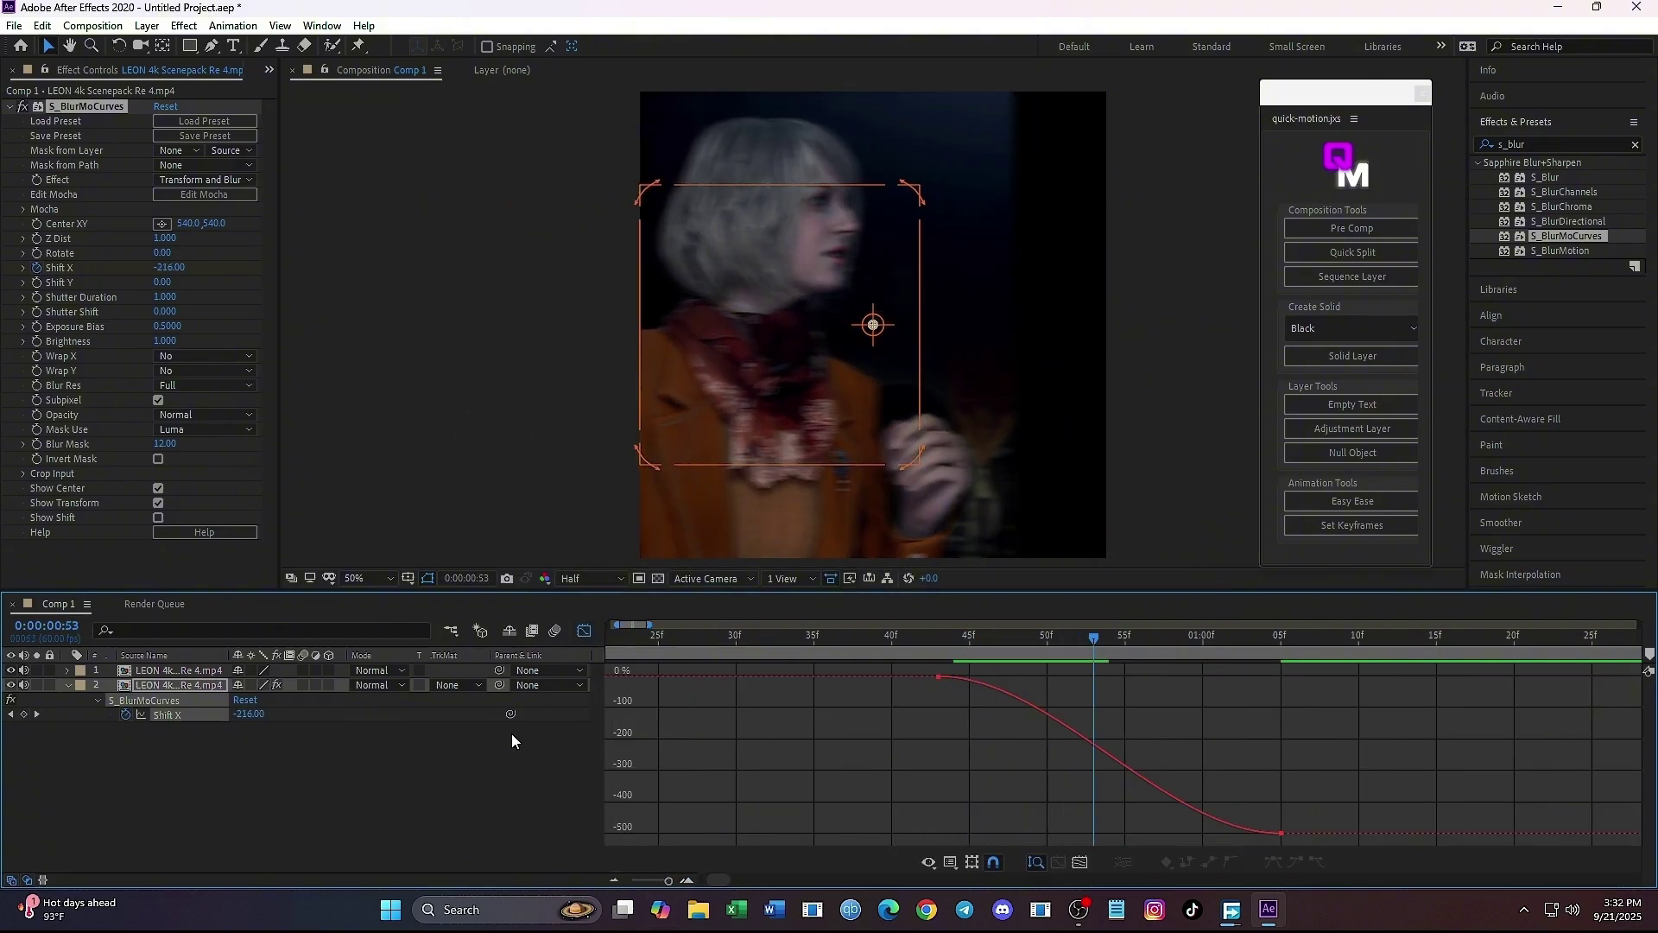
click(585, 630)
click(206, 356)
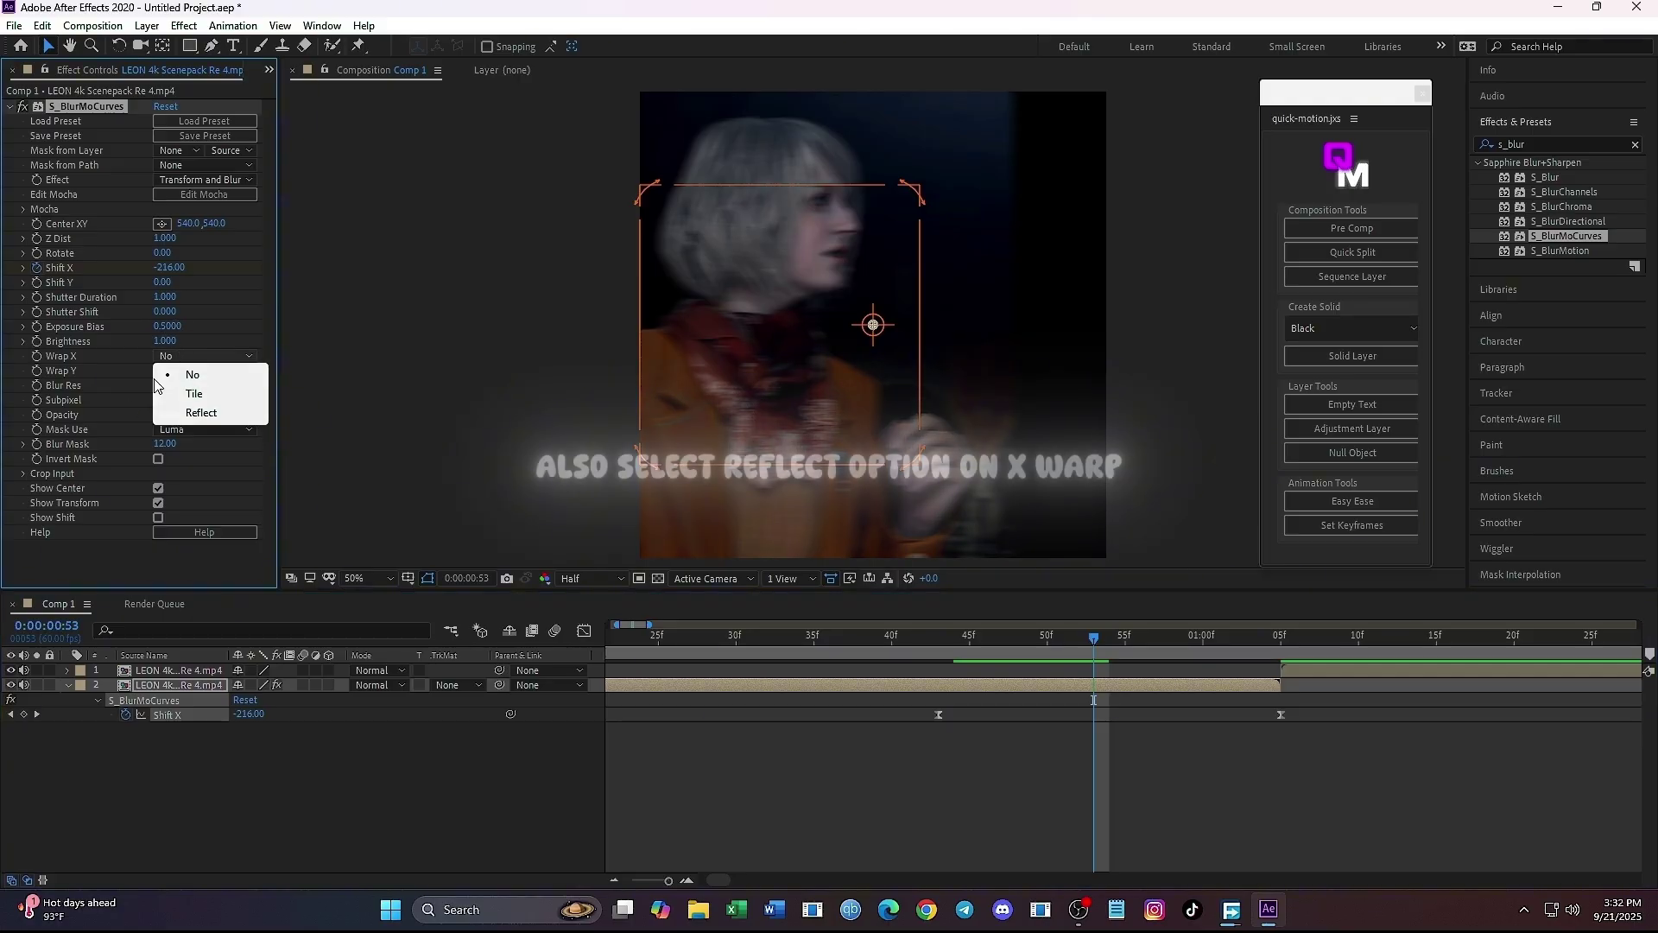
click(200, 413)
In the Graph Editor, drag the Shift X Bezier handles so it starts slowly and plunges to -500.
drag(916, 701, 1339, 748)
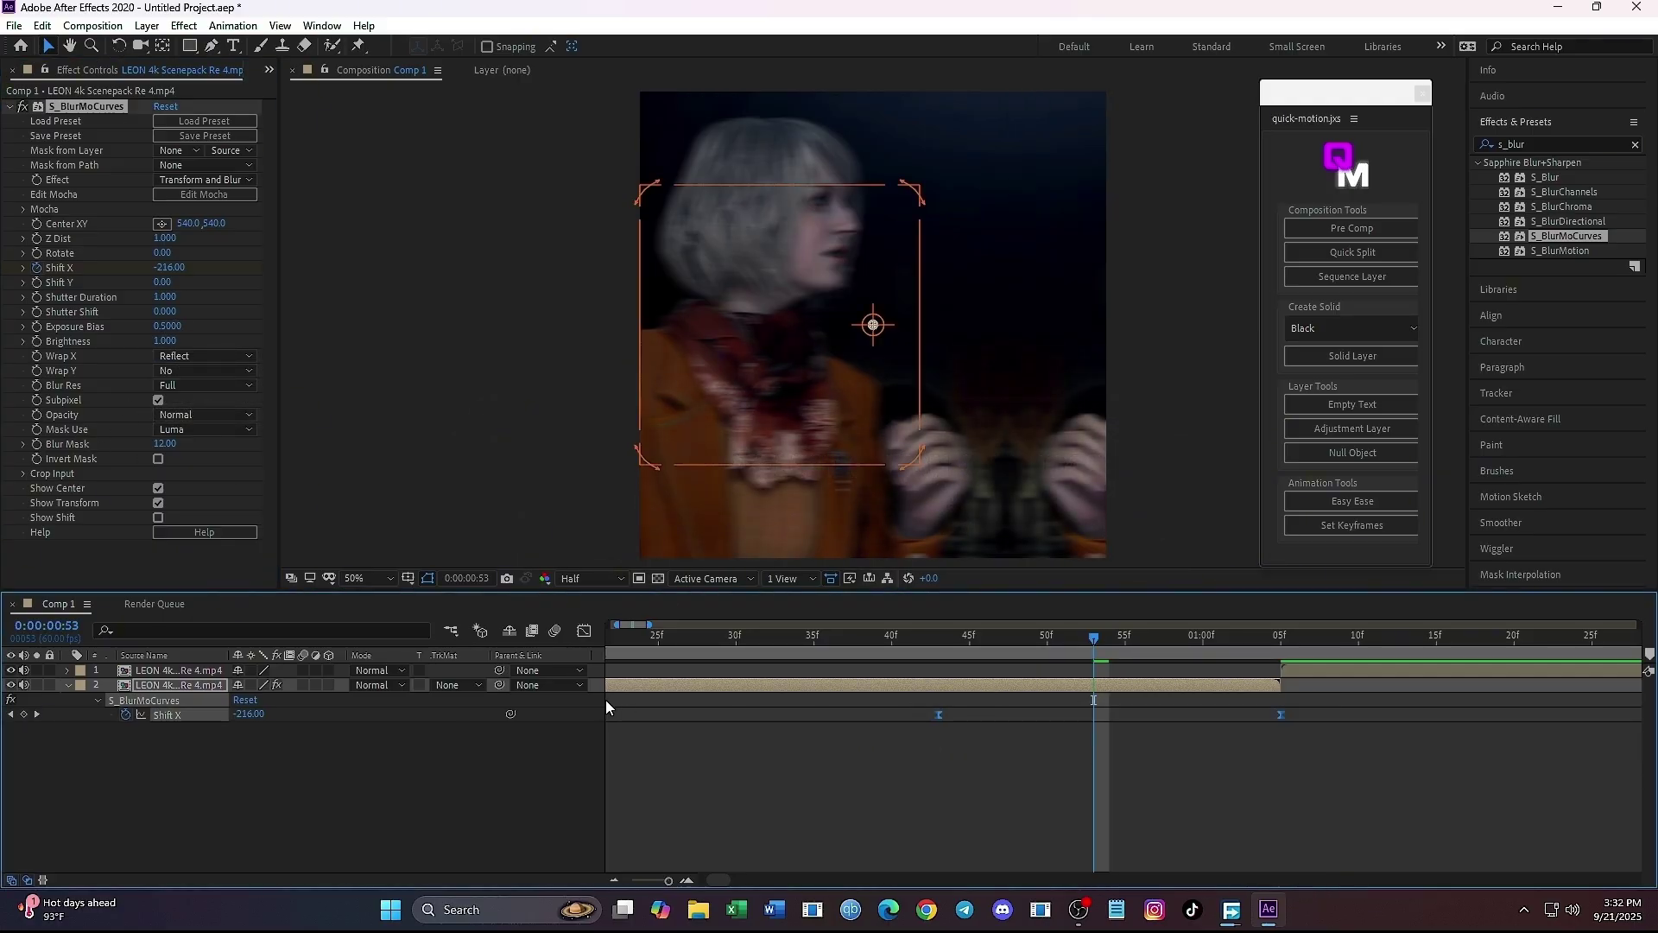
click(585, 631)
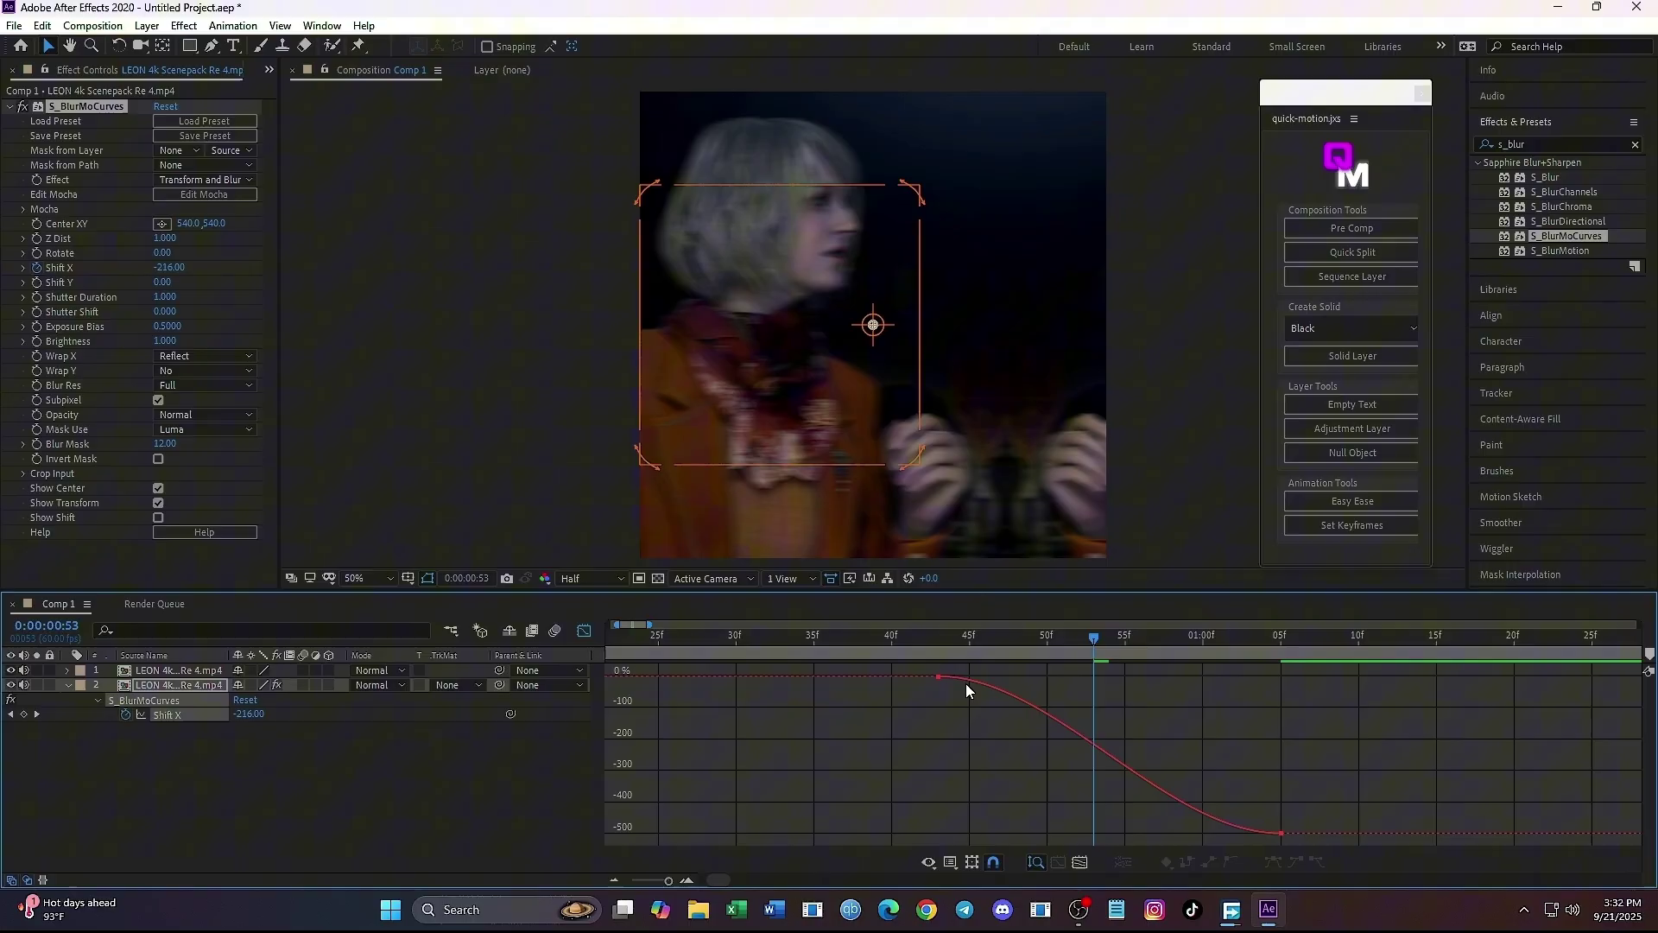
click(963, 683)
drag(1053, 680, 1189, 677)
drag(1167, 836, 1237, 677)
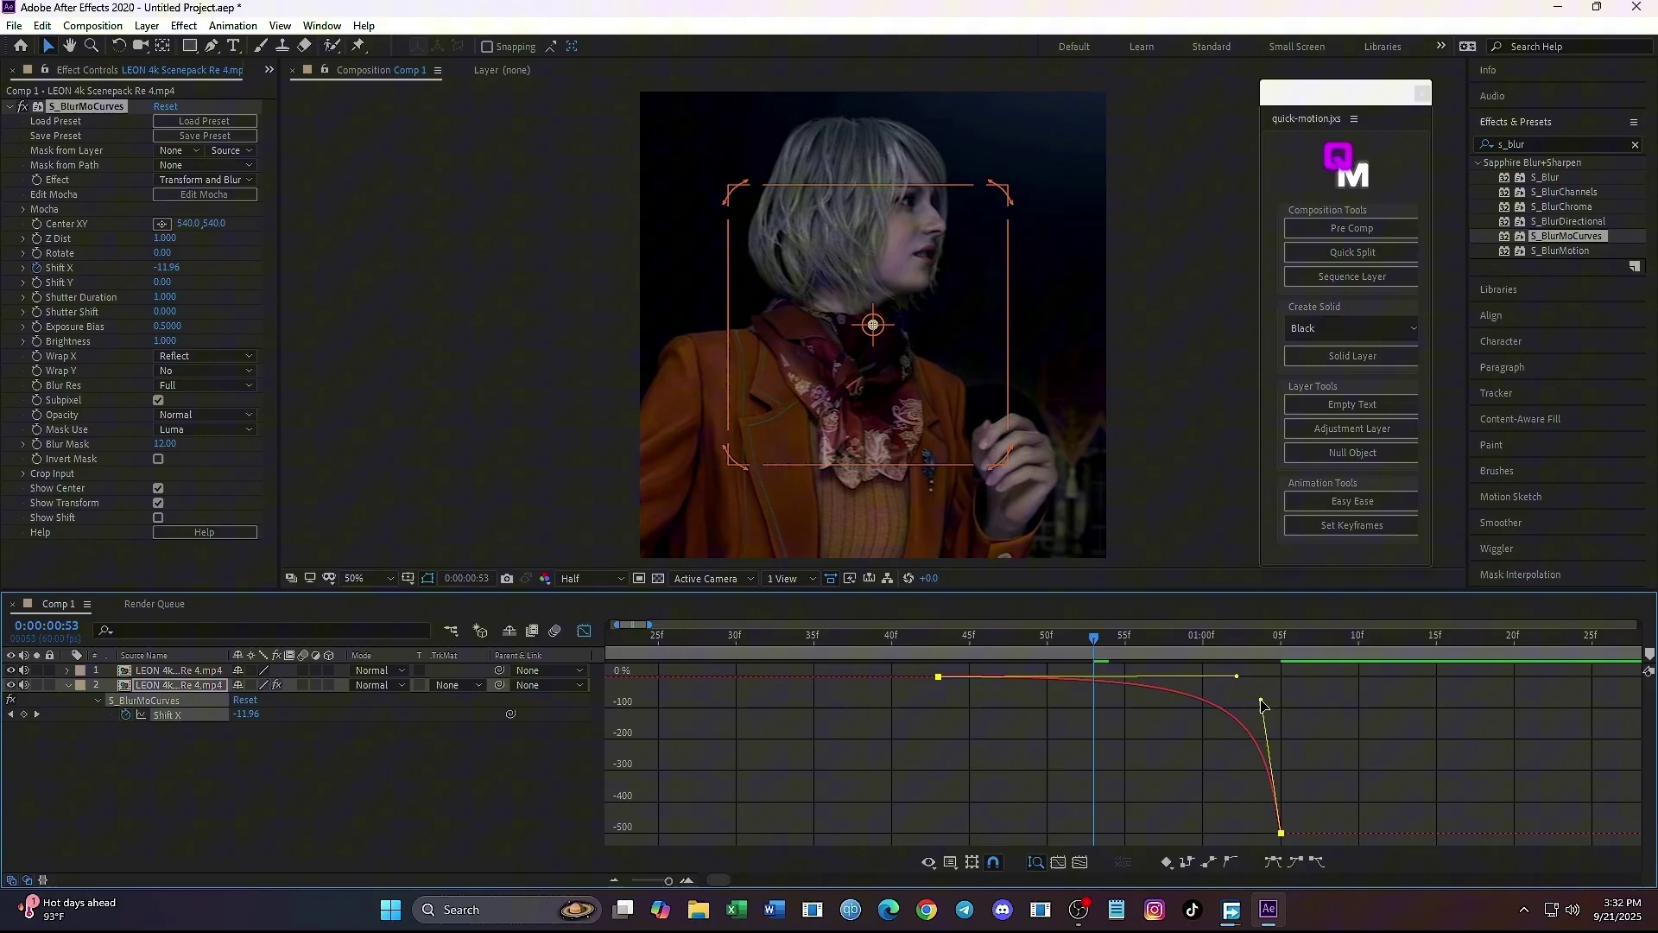
drag(1261, 702, 1274, 690)
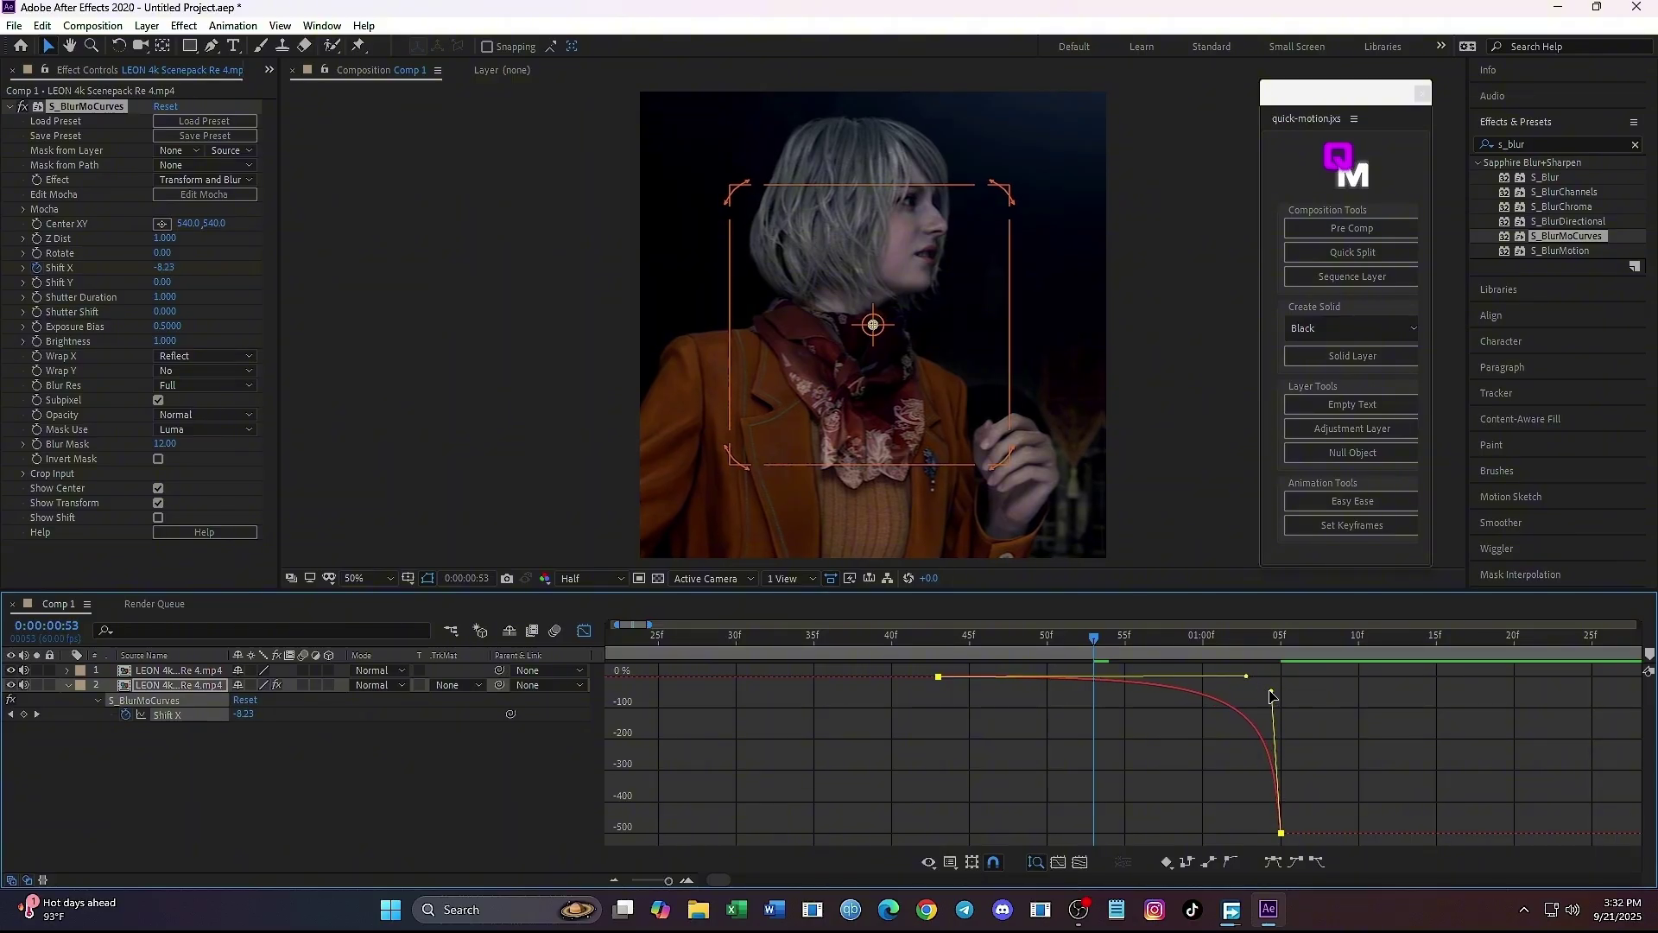
drag(1251, 678, 1258, 677)
Play back the first clip's shift, zoom out, and select the second clip at its start.
click(585, 631)
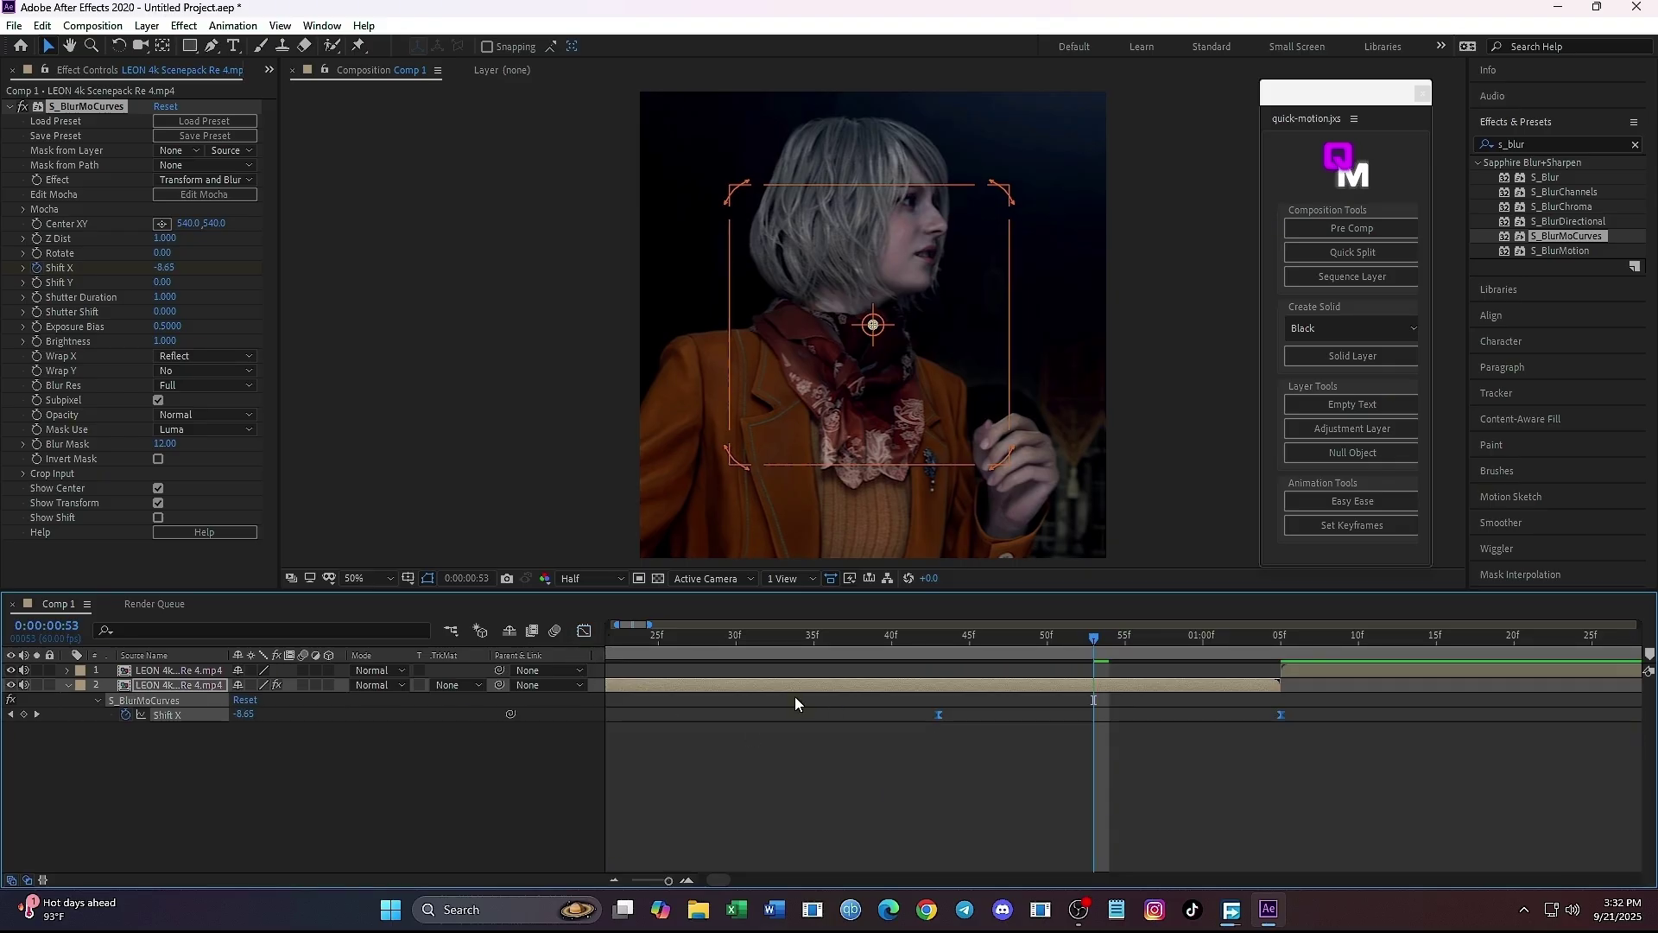
key(space)
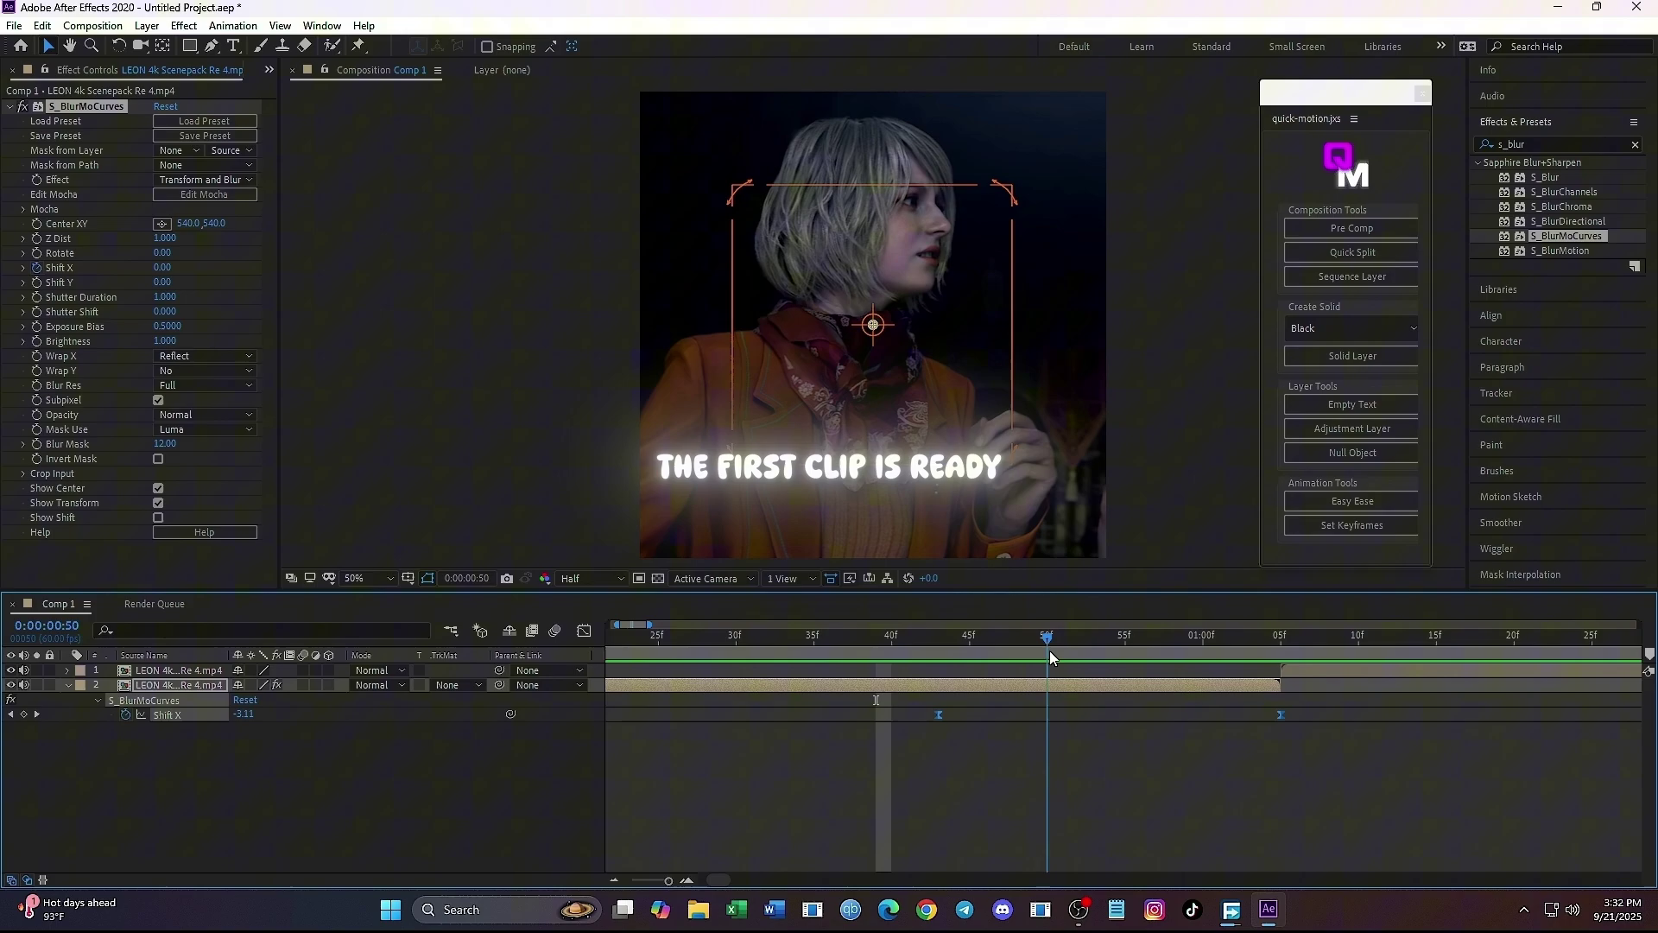
click(612, 881)
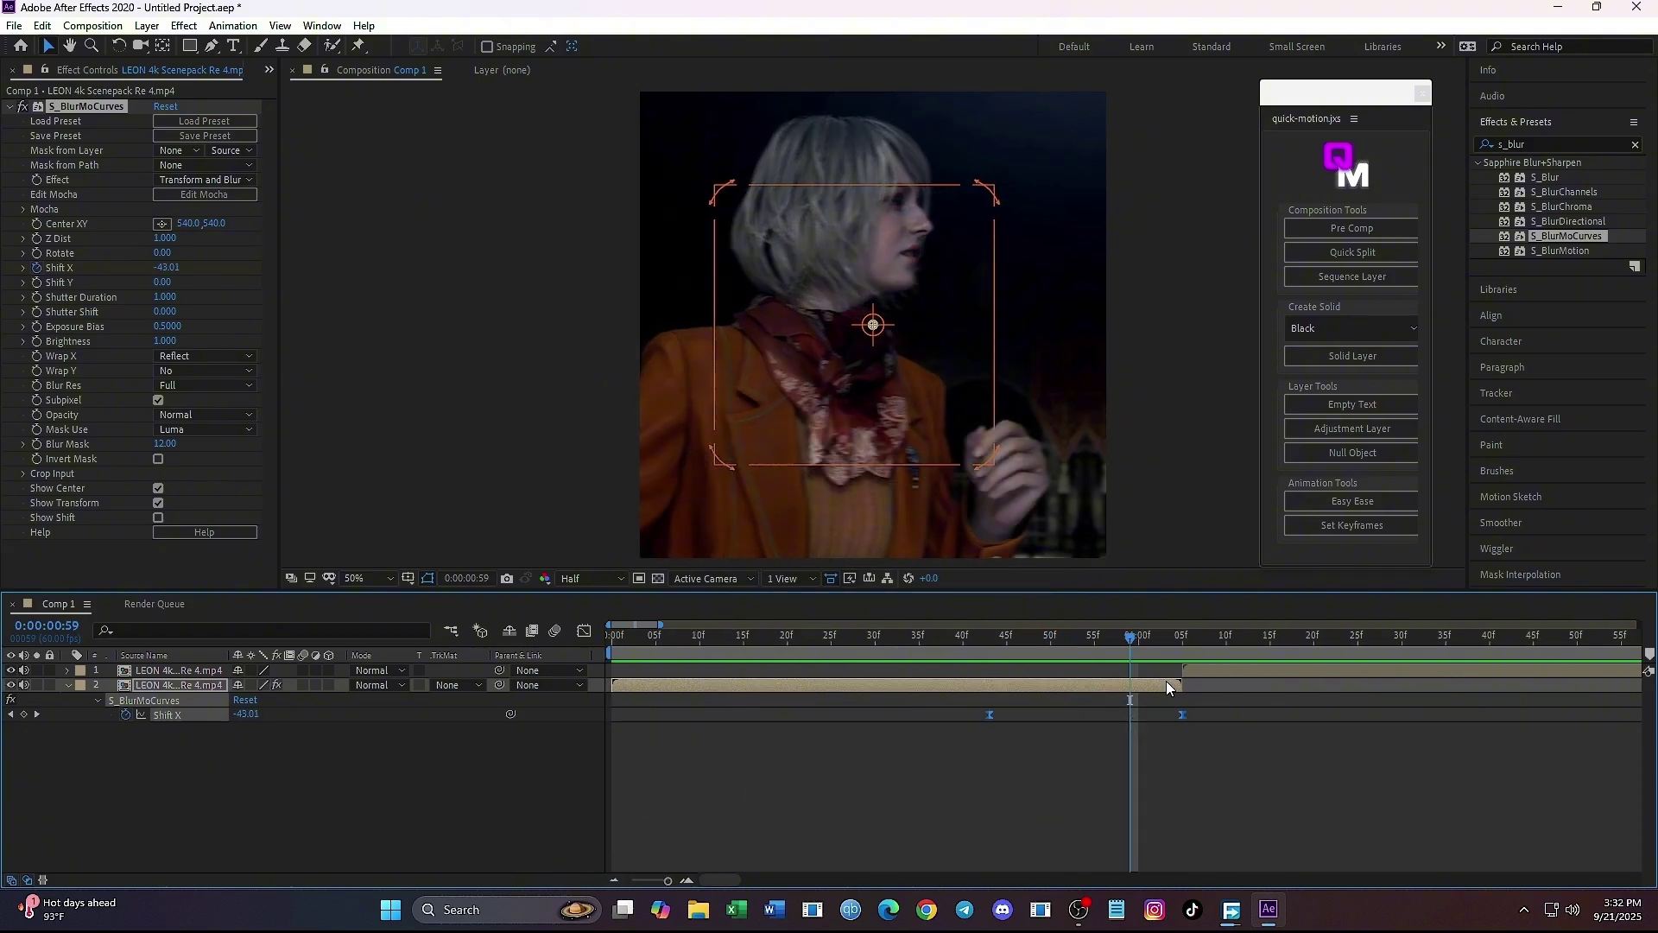
click(1166, 636)
drag(1166, 639, 1183, 636)
click(1211, 672)
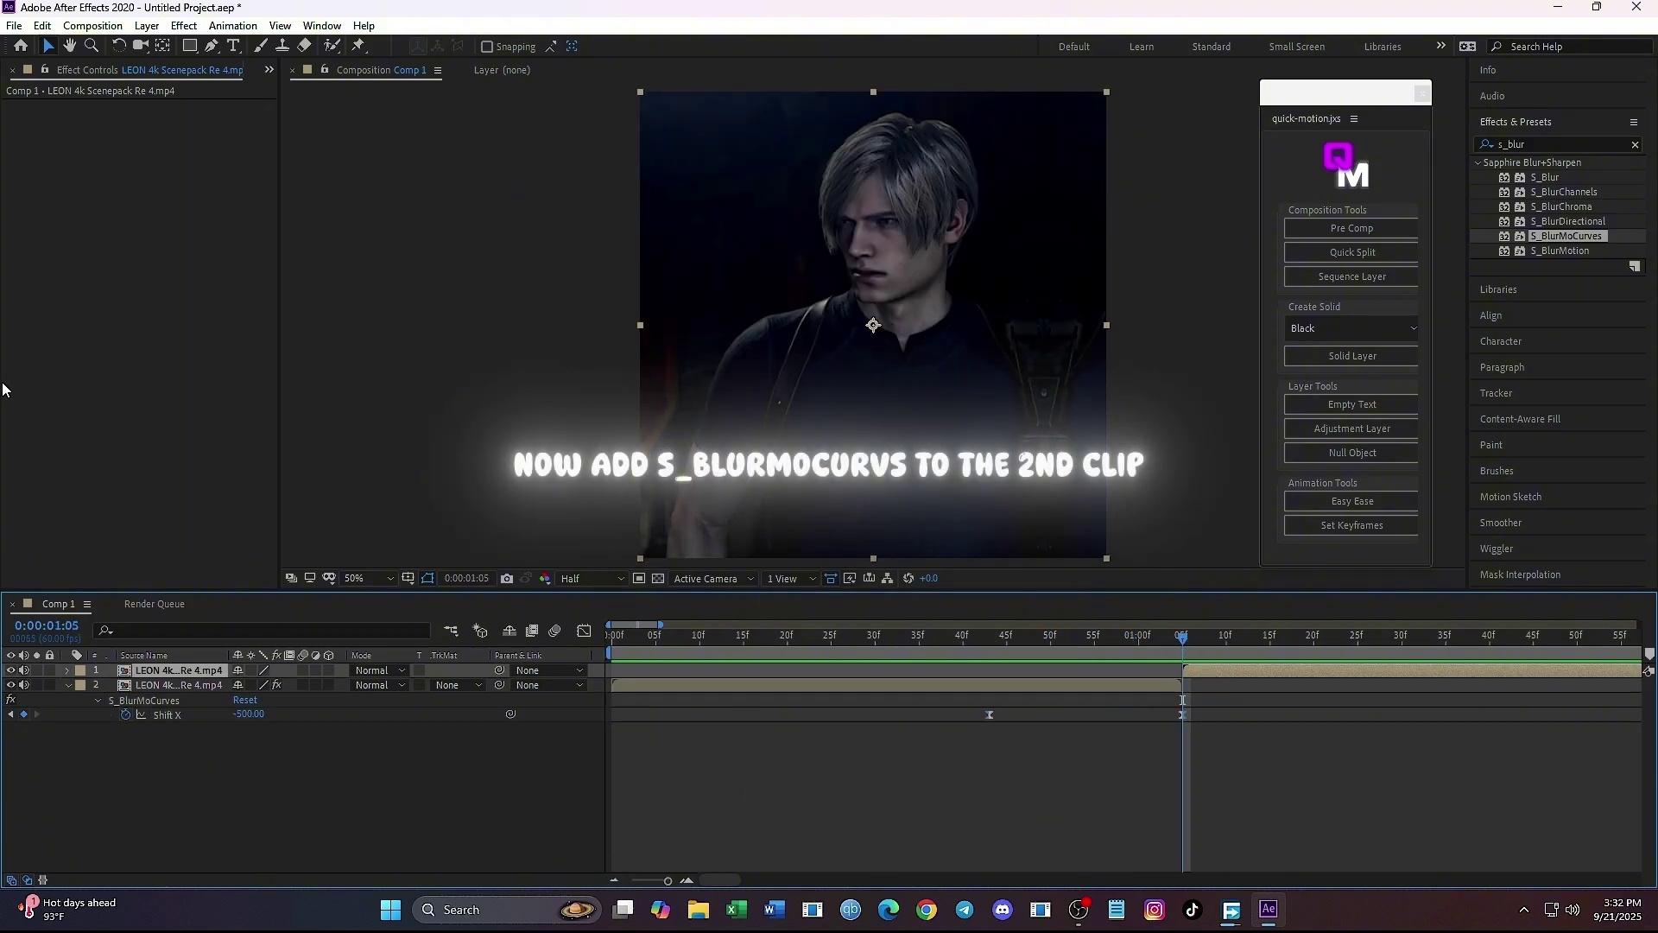
Apply S_BlurMoCurves to the second clip with Shift X 500 at the cut, then move to 1:25.
drag(1547, 235, 1225, 667)
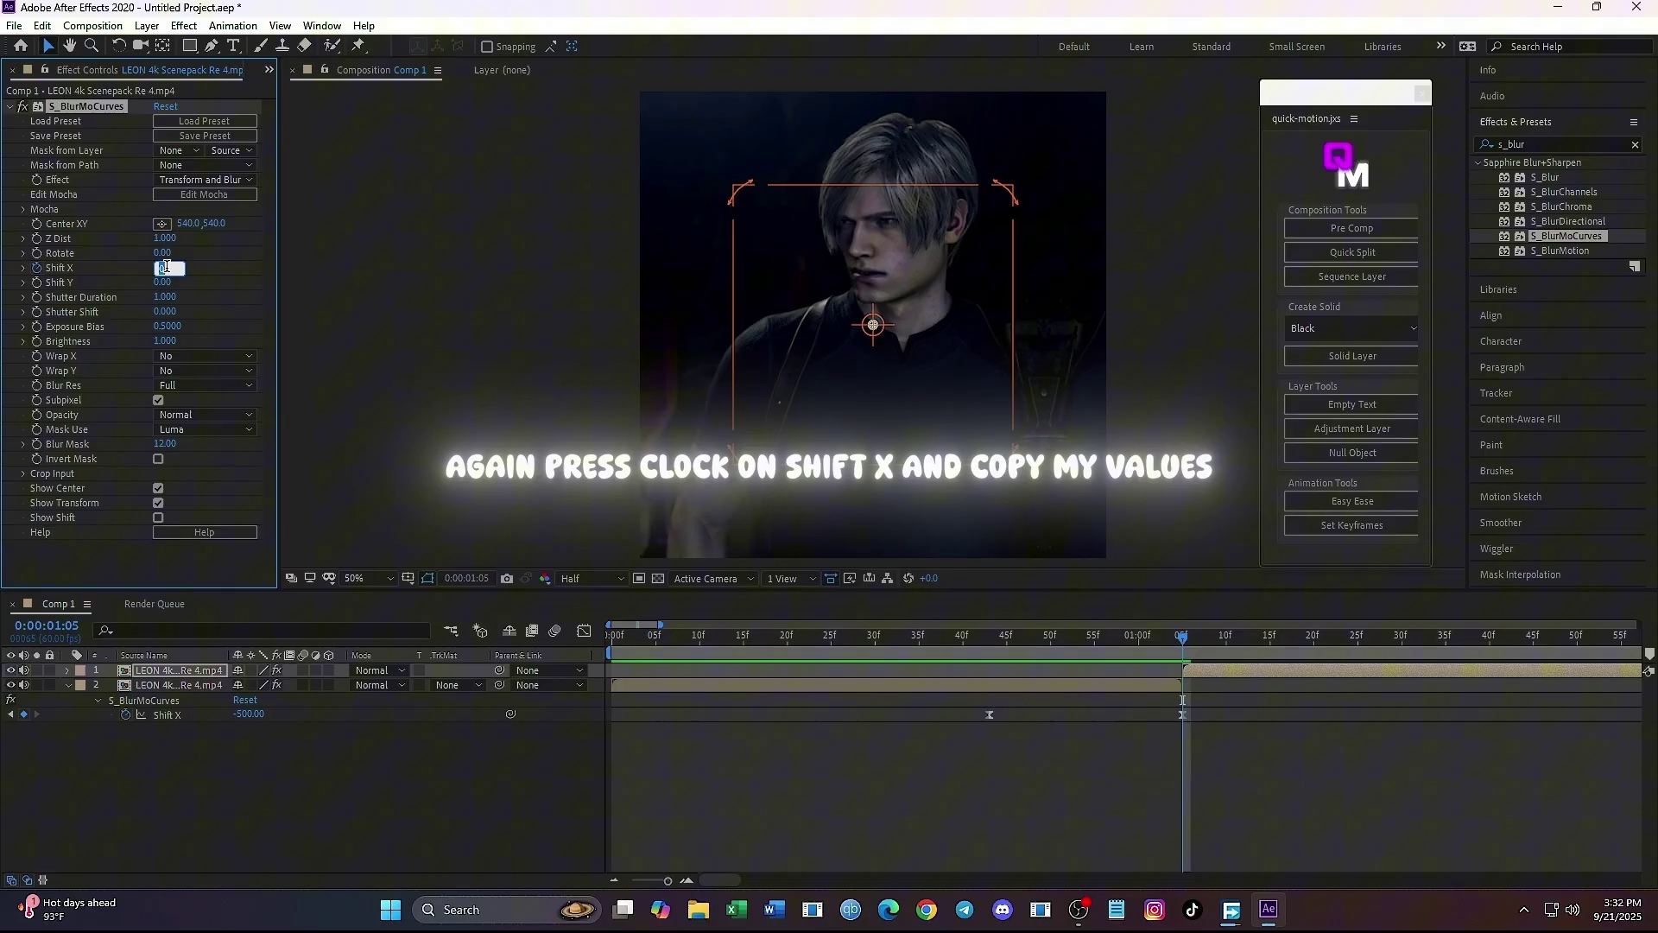
text(500)
key(Return)
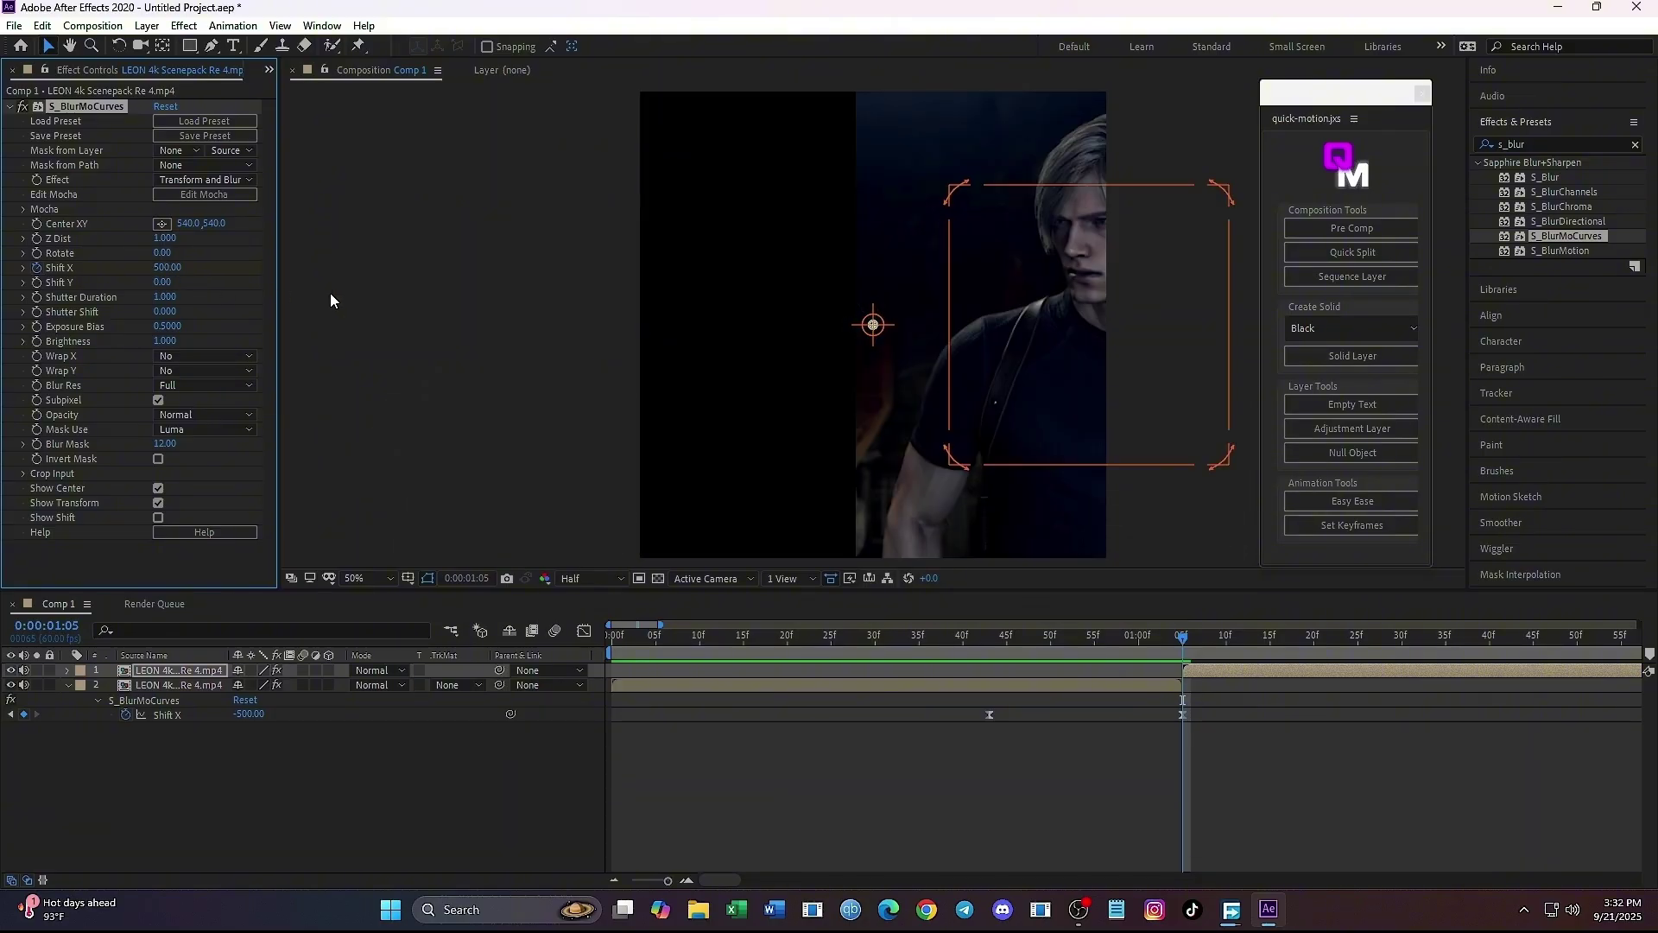
click(1357, 653)
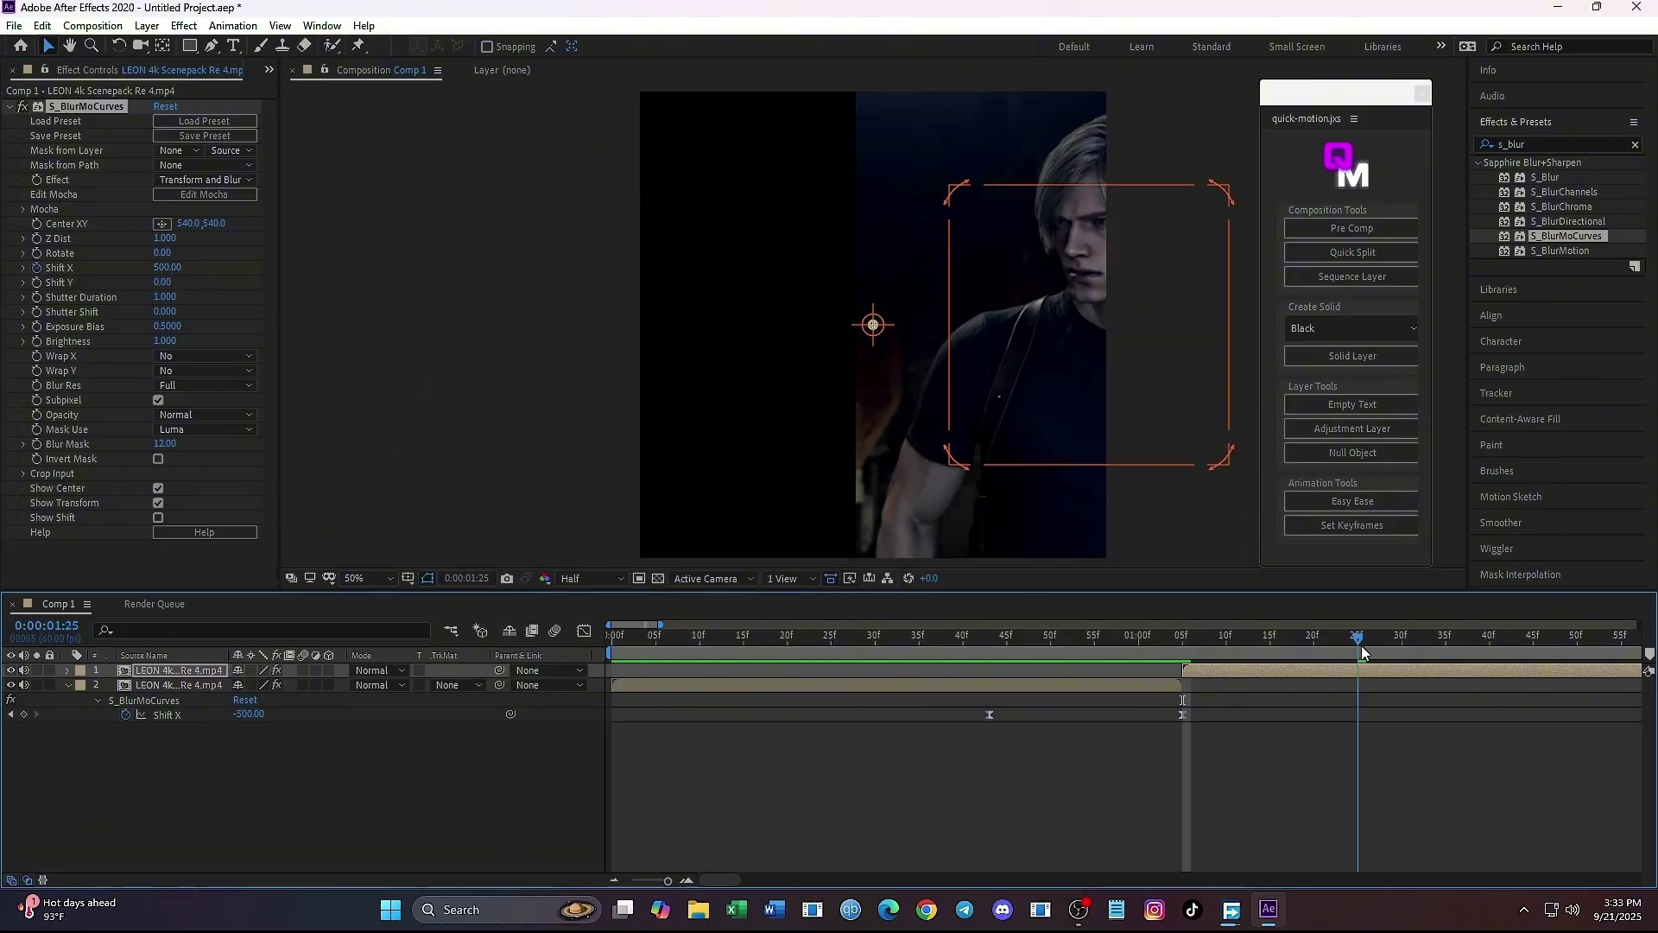
click(167, 270)
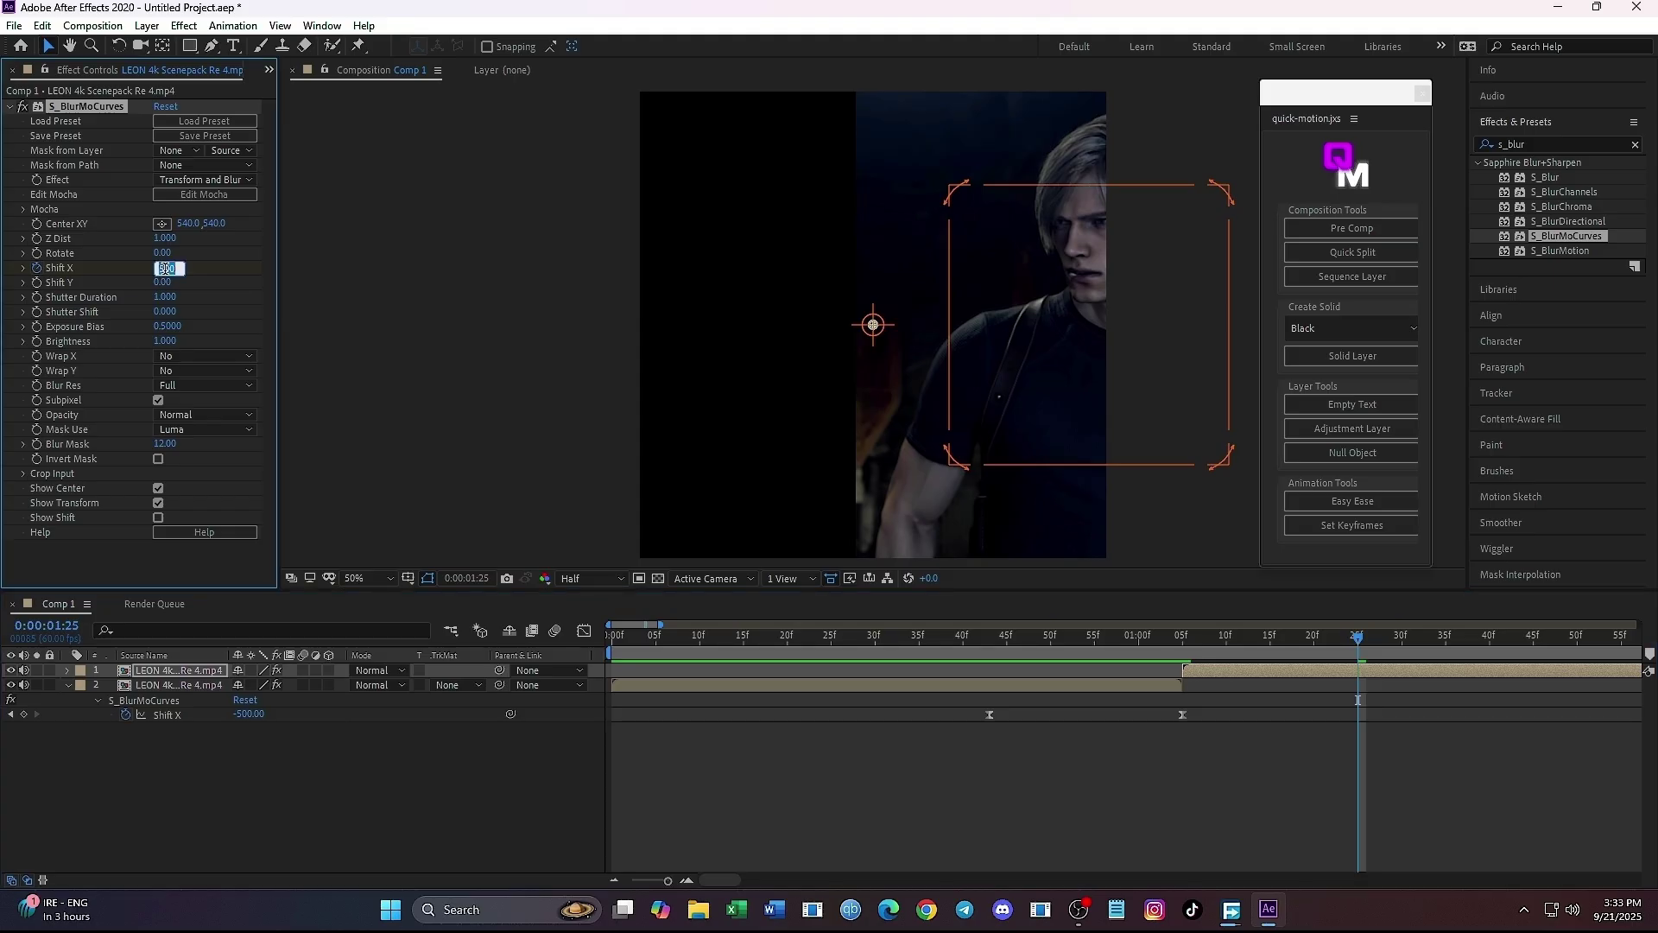
Set the second clip's Shift X to 0 at 1:25 and easy-ease both Shift X keyframes.
key(Return)
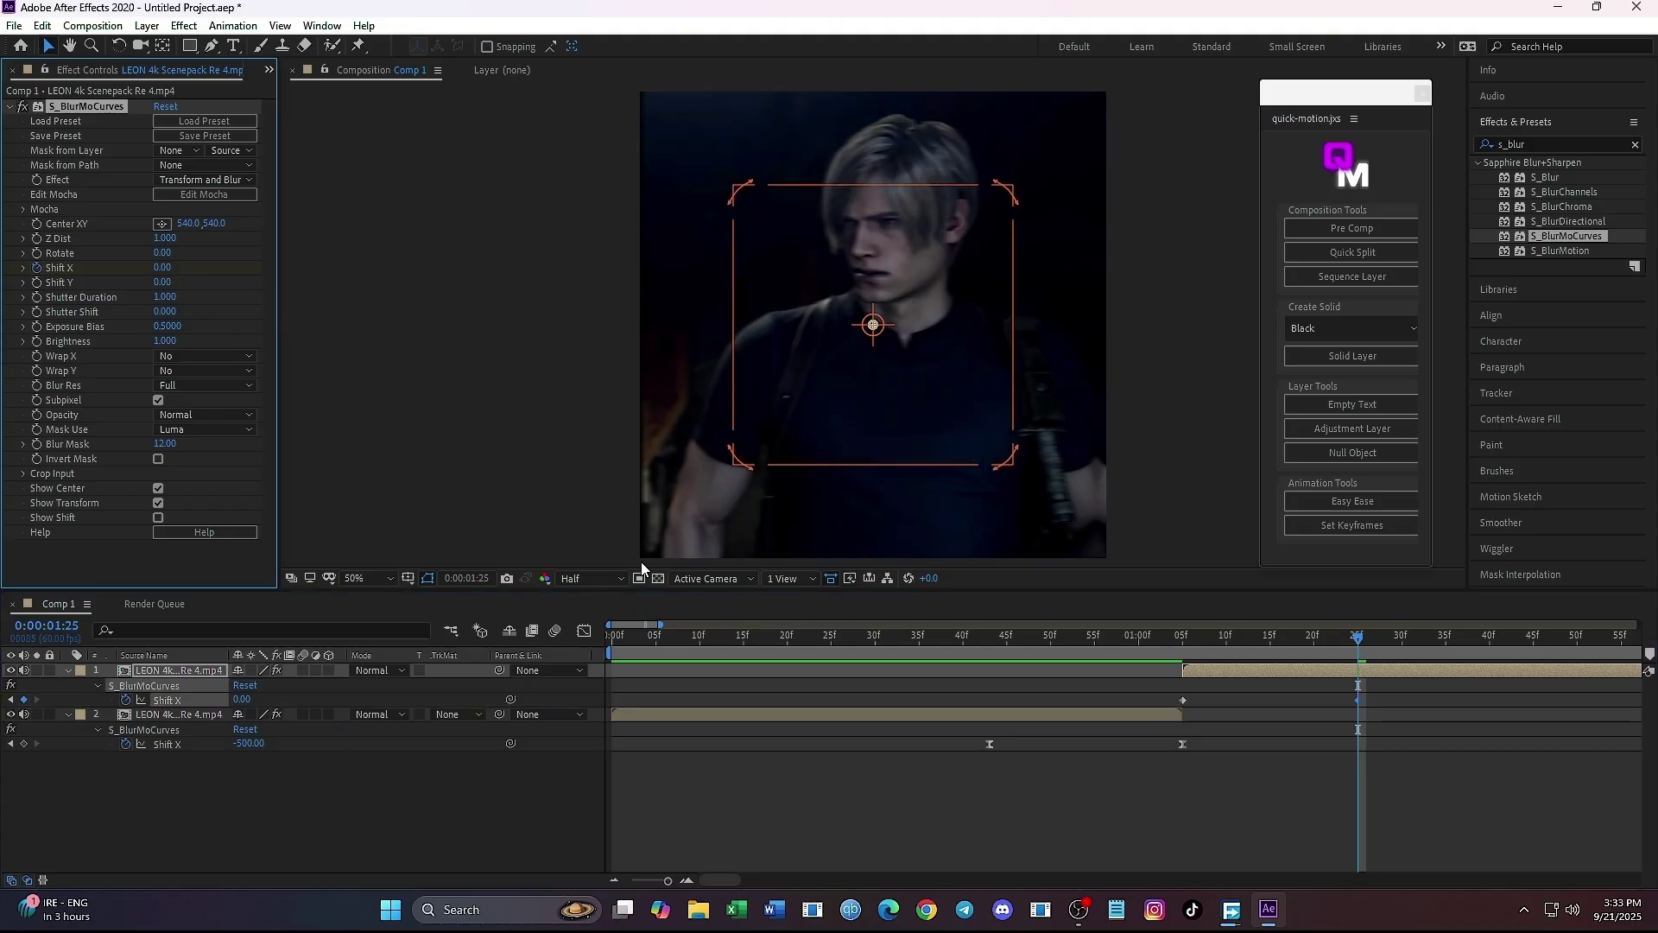
key(u)
drag(1171, 692, 1417, 717)
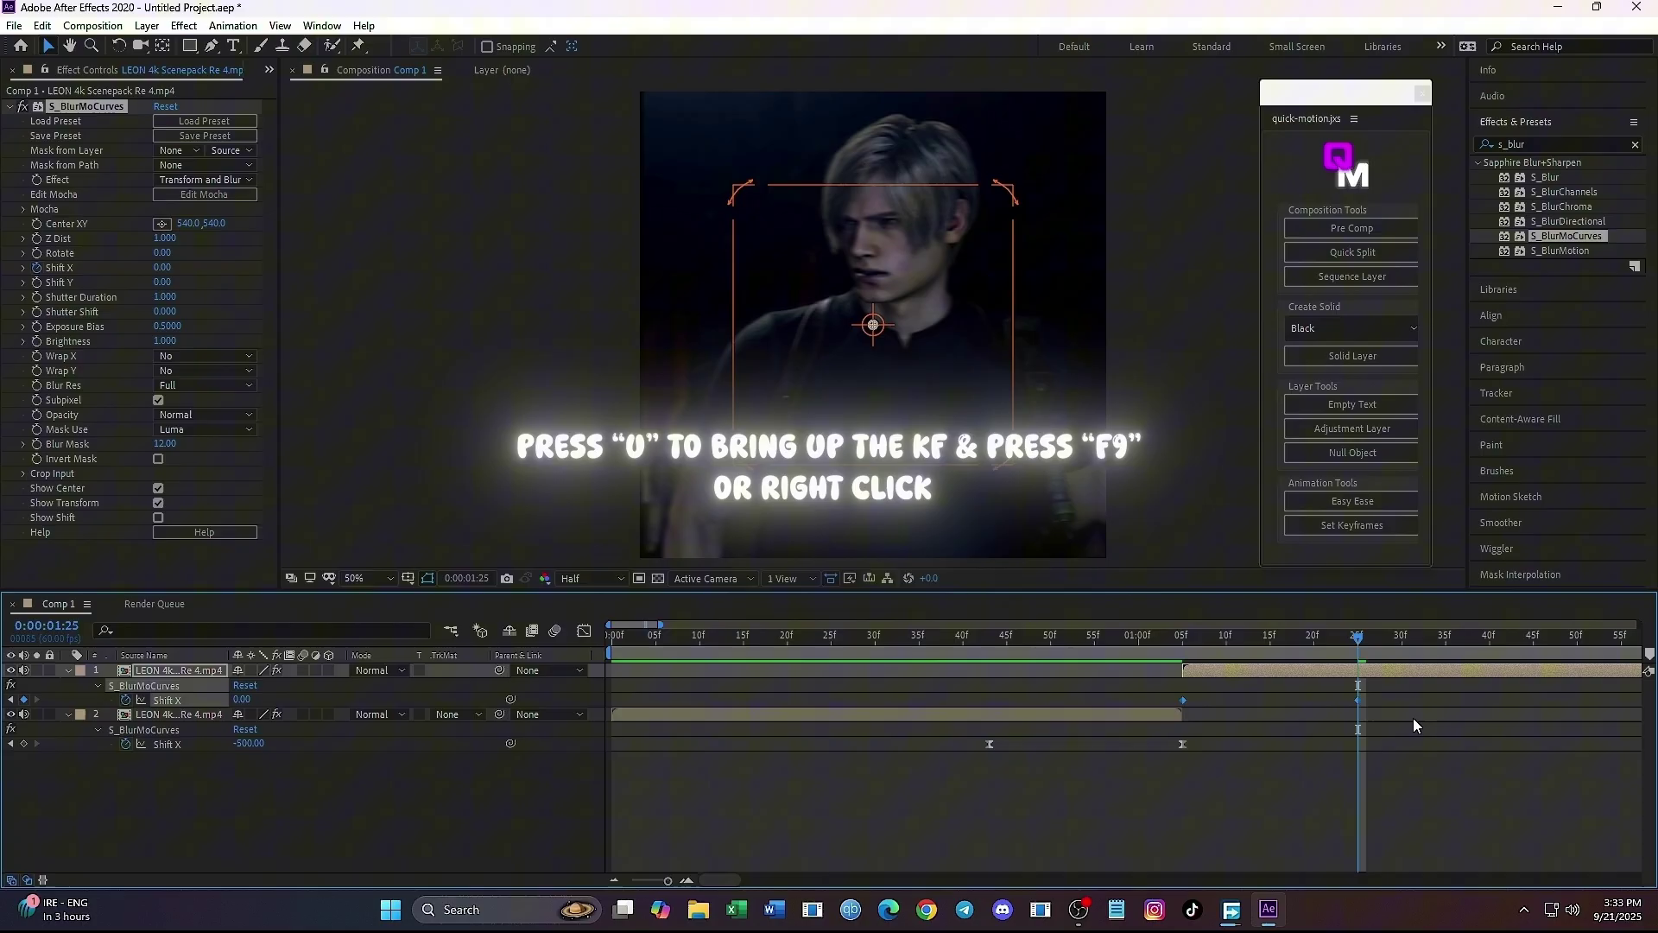
right_click(1360, 701)
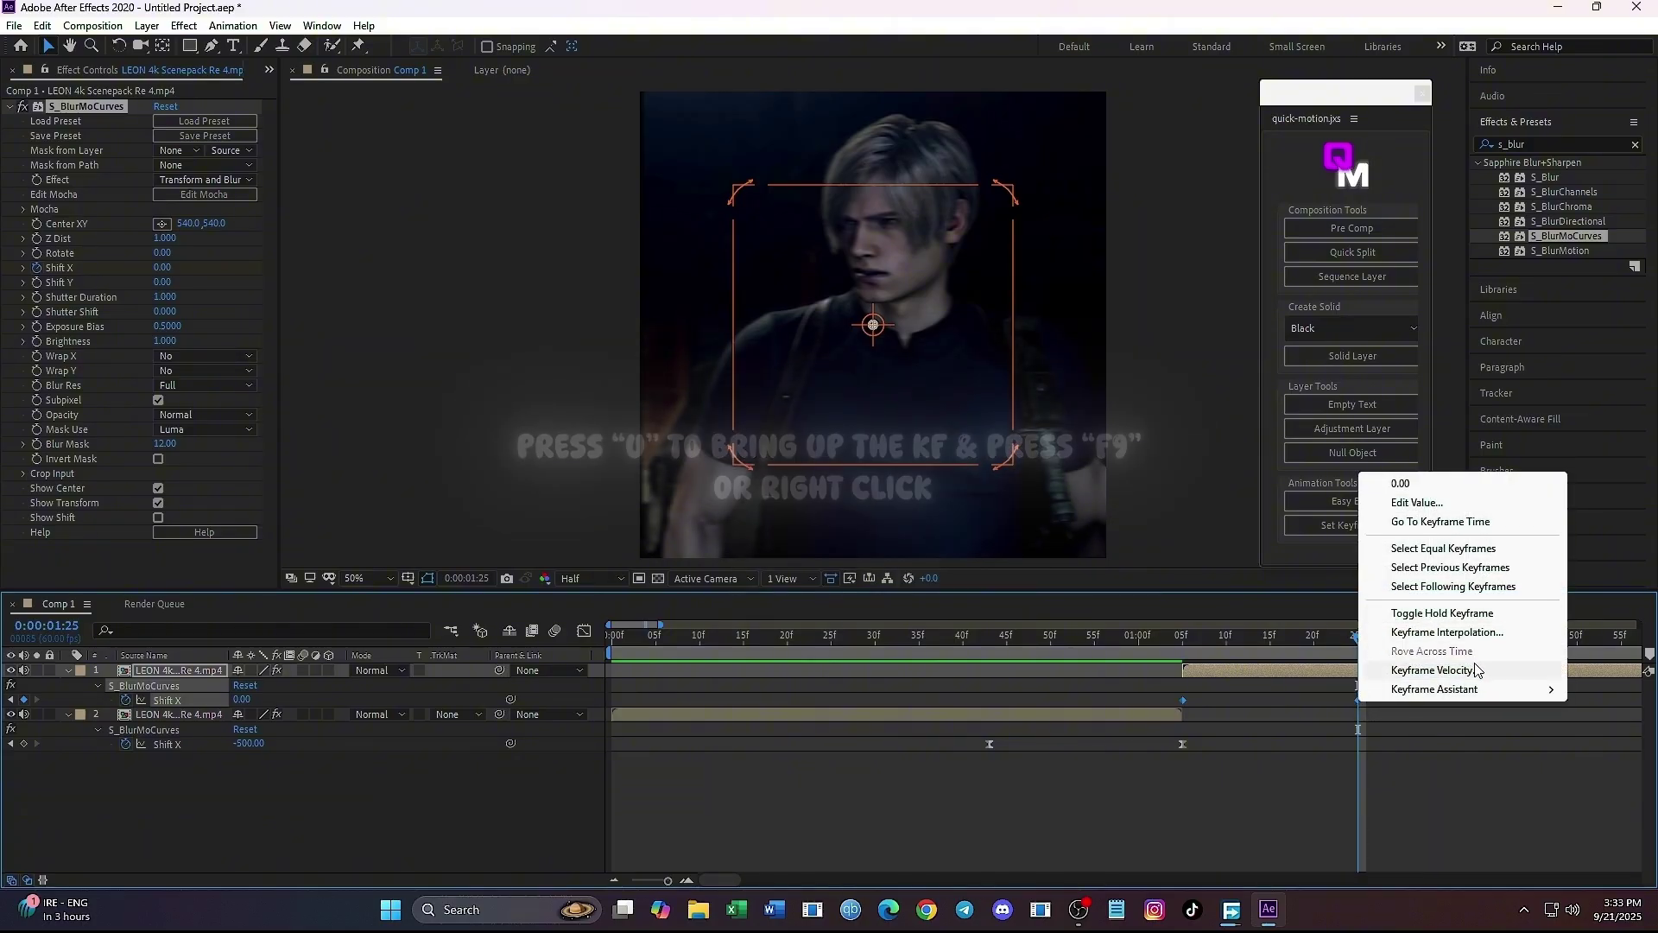
mouse_move(1468, 689)
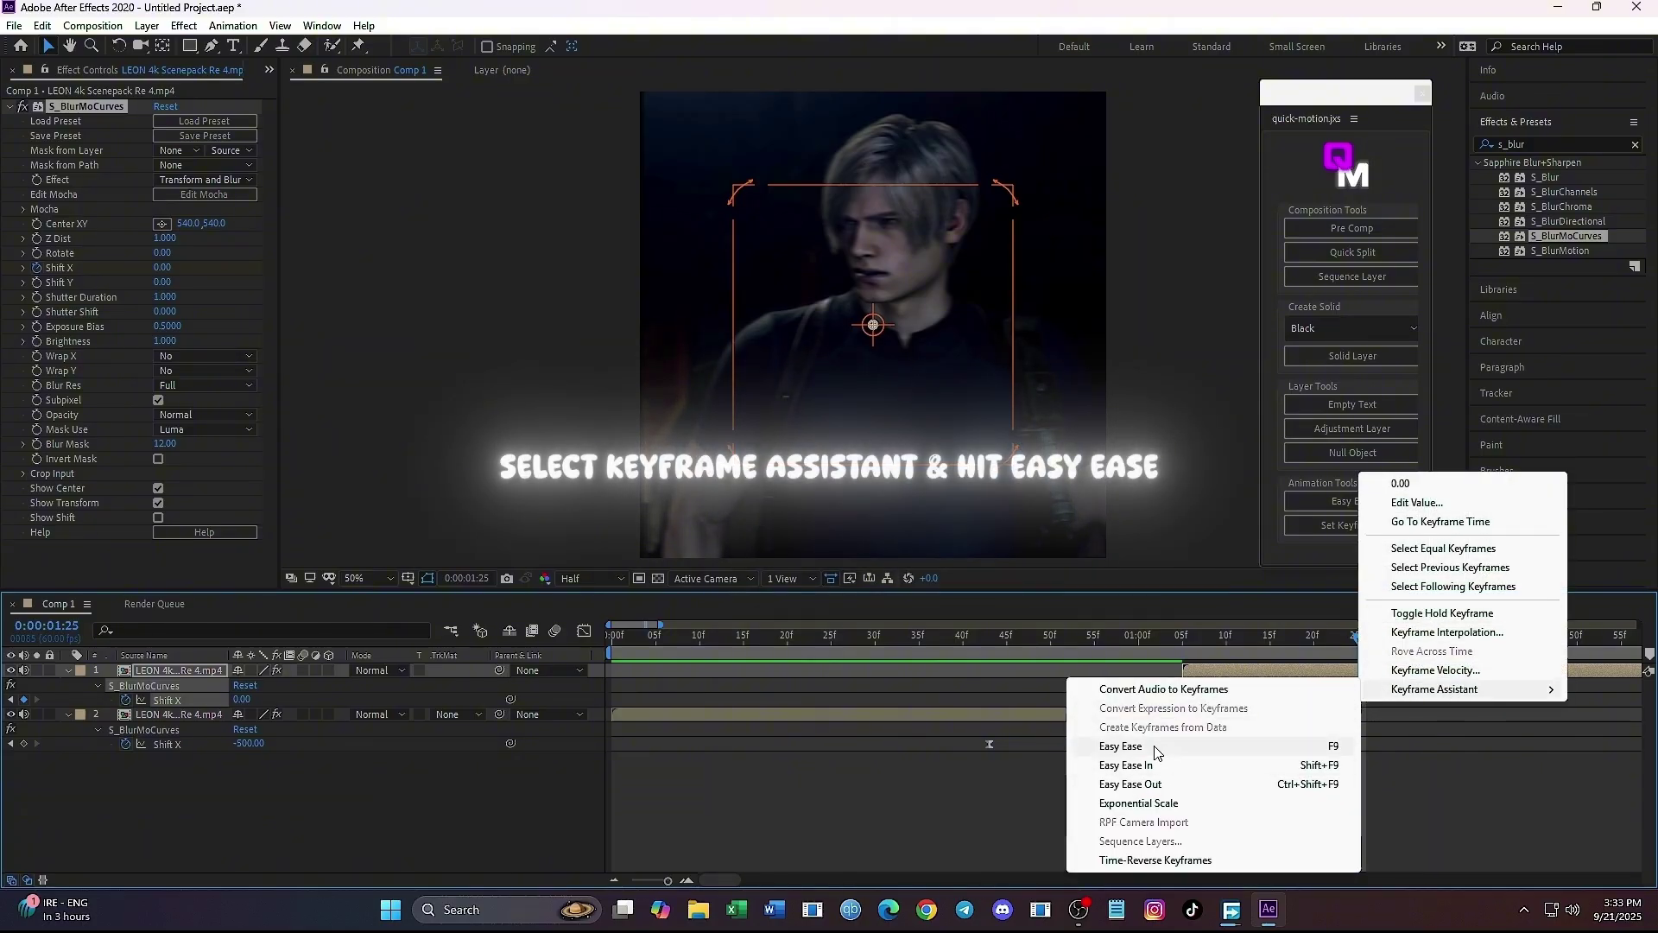
click(1157, 748)
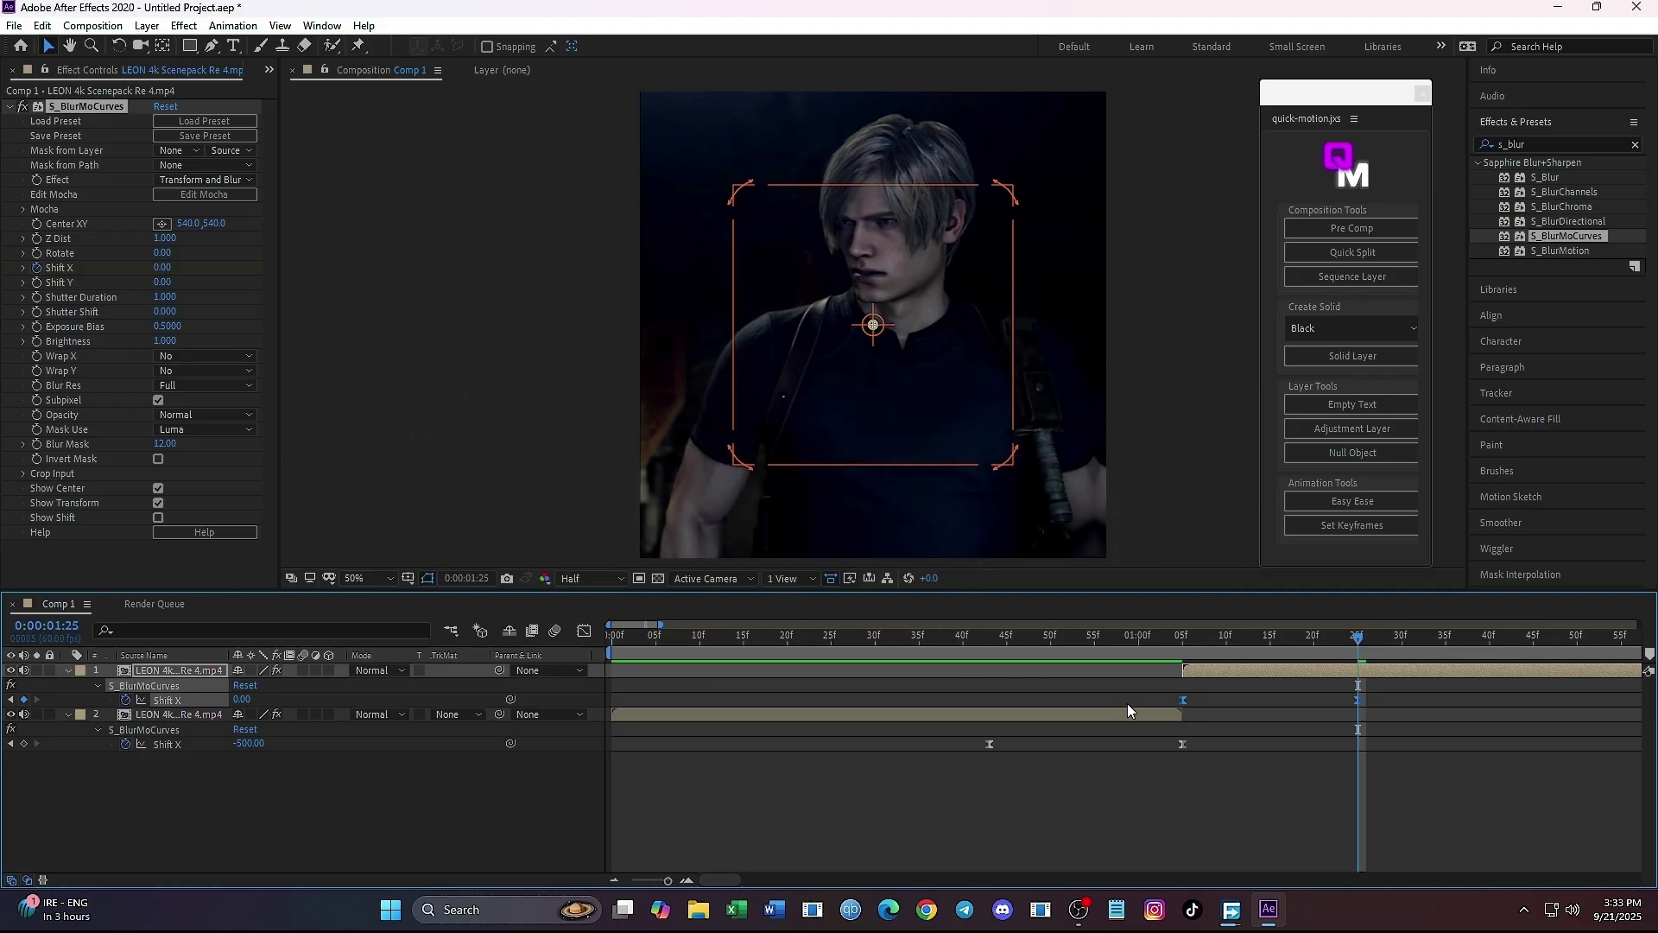
At a mid-slide frame, set the upper clip's Wrap X to Reflect.
click(1253, 643)
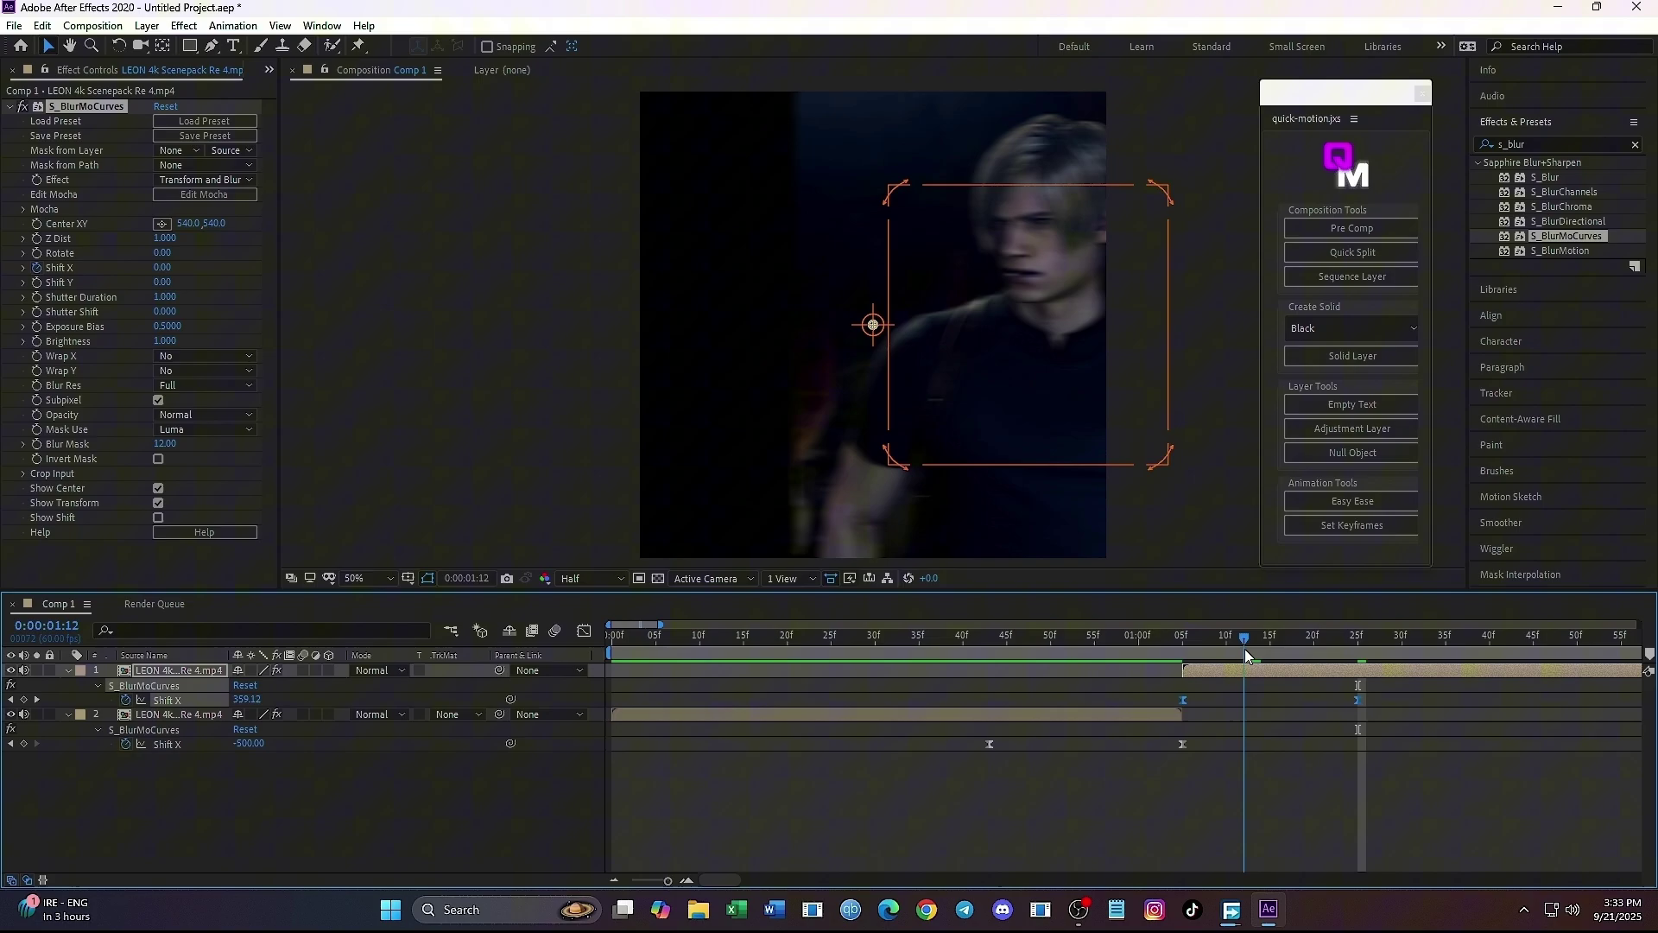
click(206, 356)
click(197, 412)
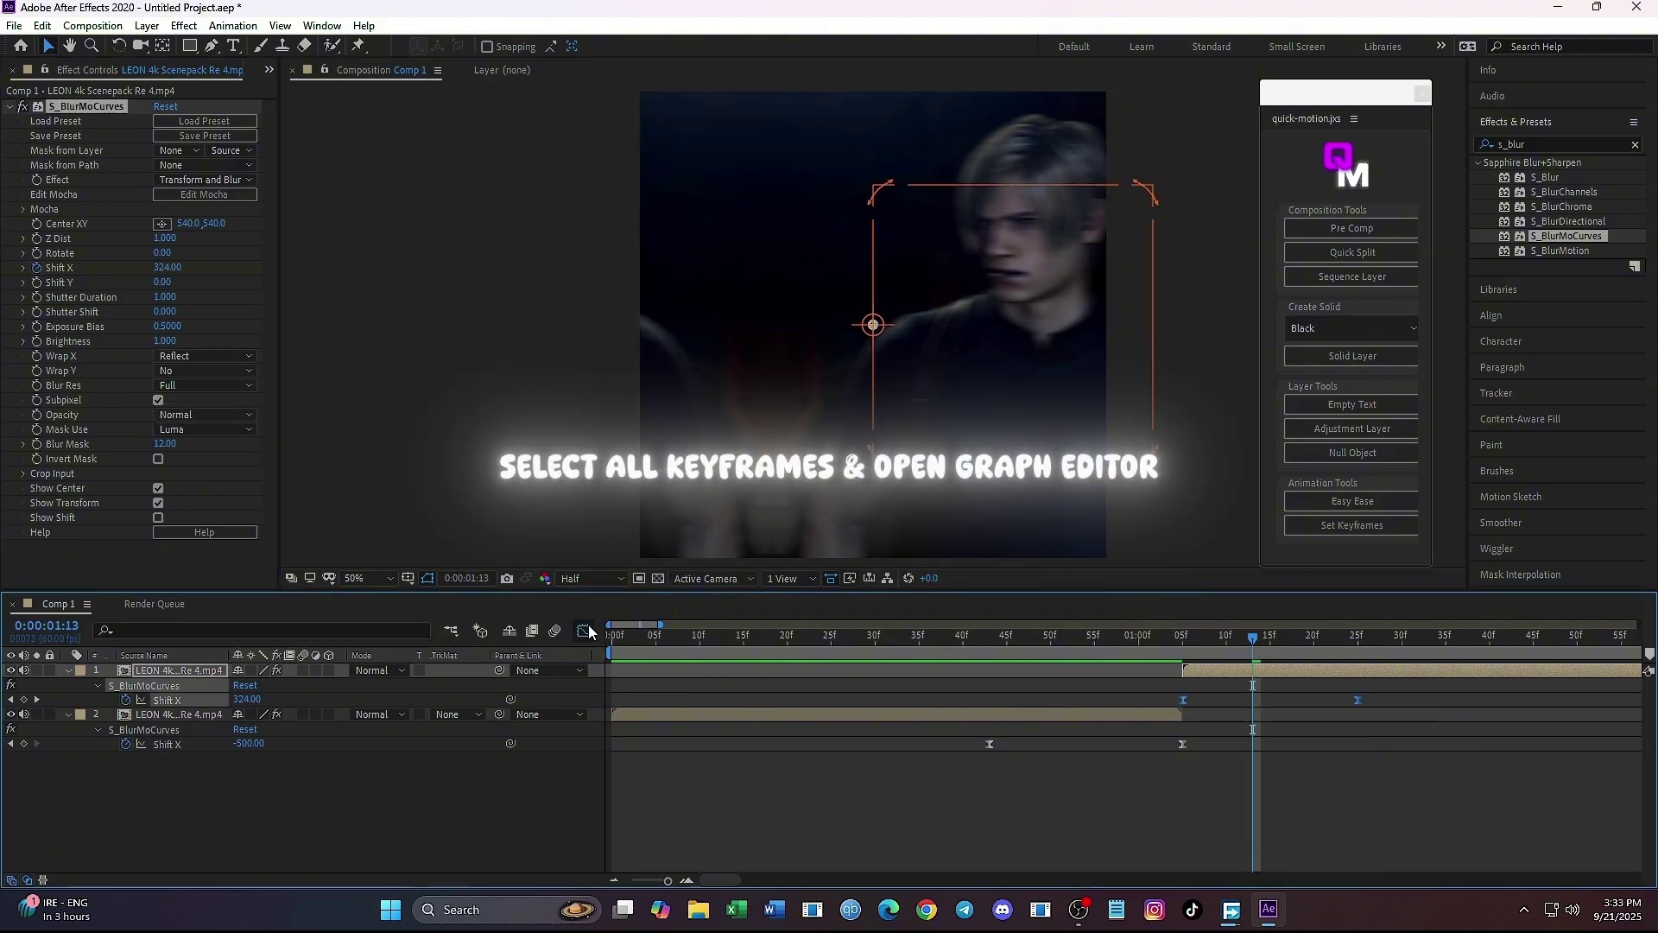
In the Graph Editor, steepen the Shift X curve start and stretch its ease into 0.
click(584, 631)
click(1206, 650)
click(687, 880)
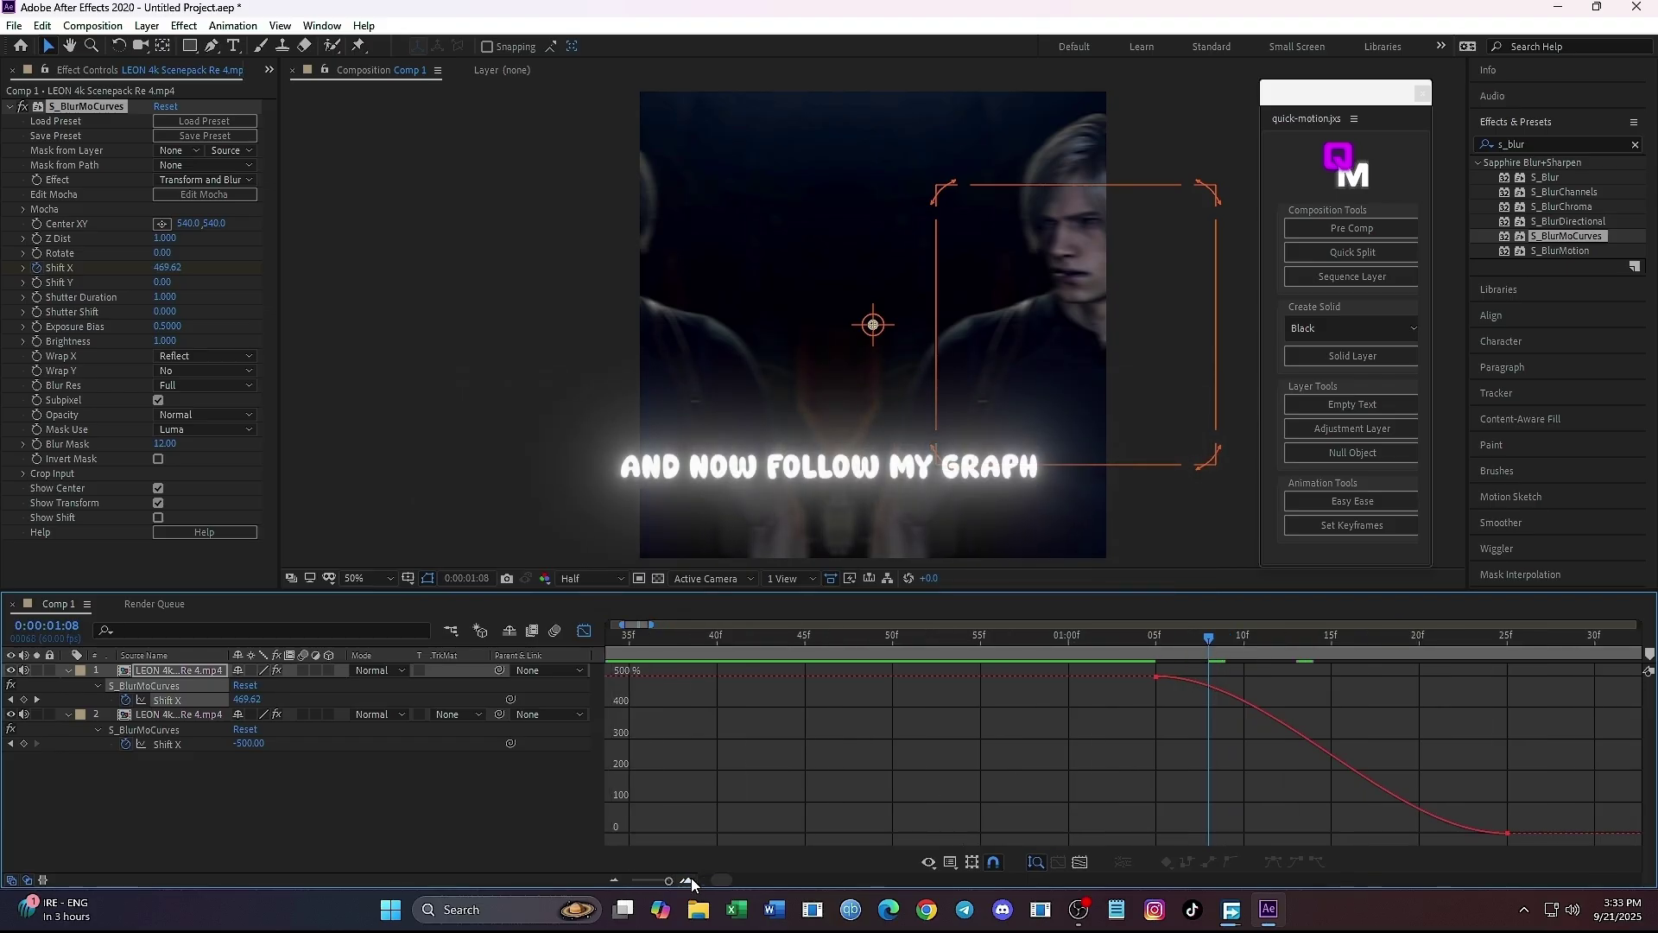
click(1157, 677)
key(Page_Down)
key(Page_Down)
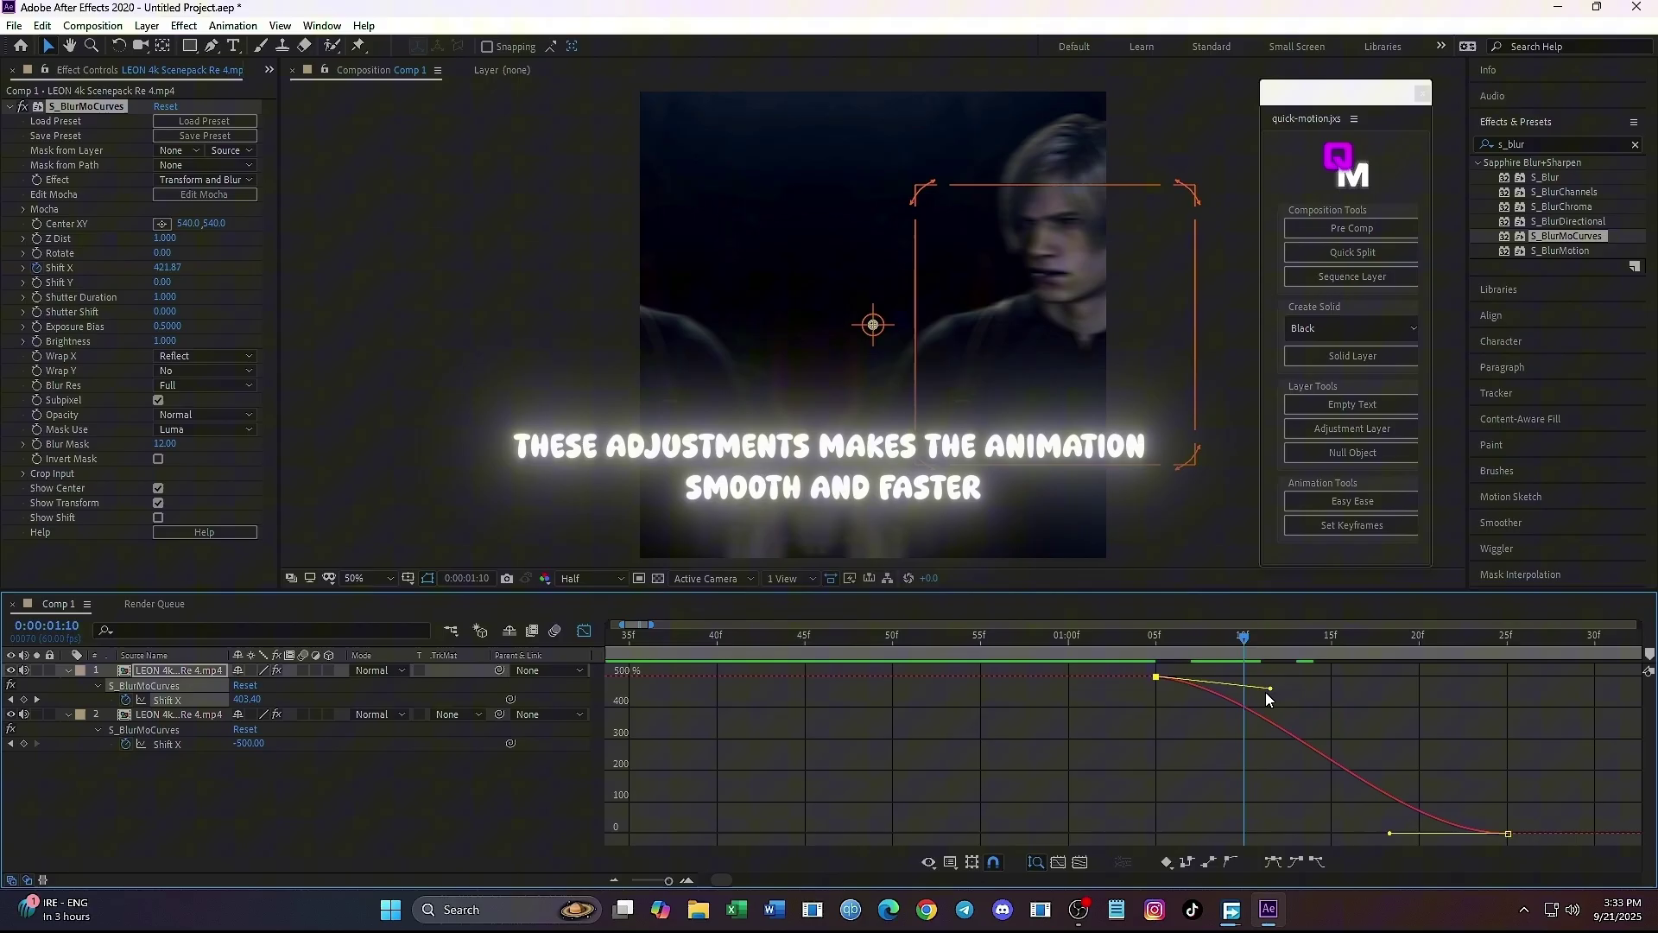
drag(1271, 688, 1166, 795)
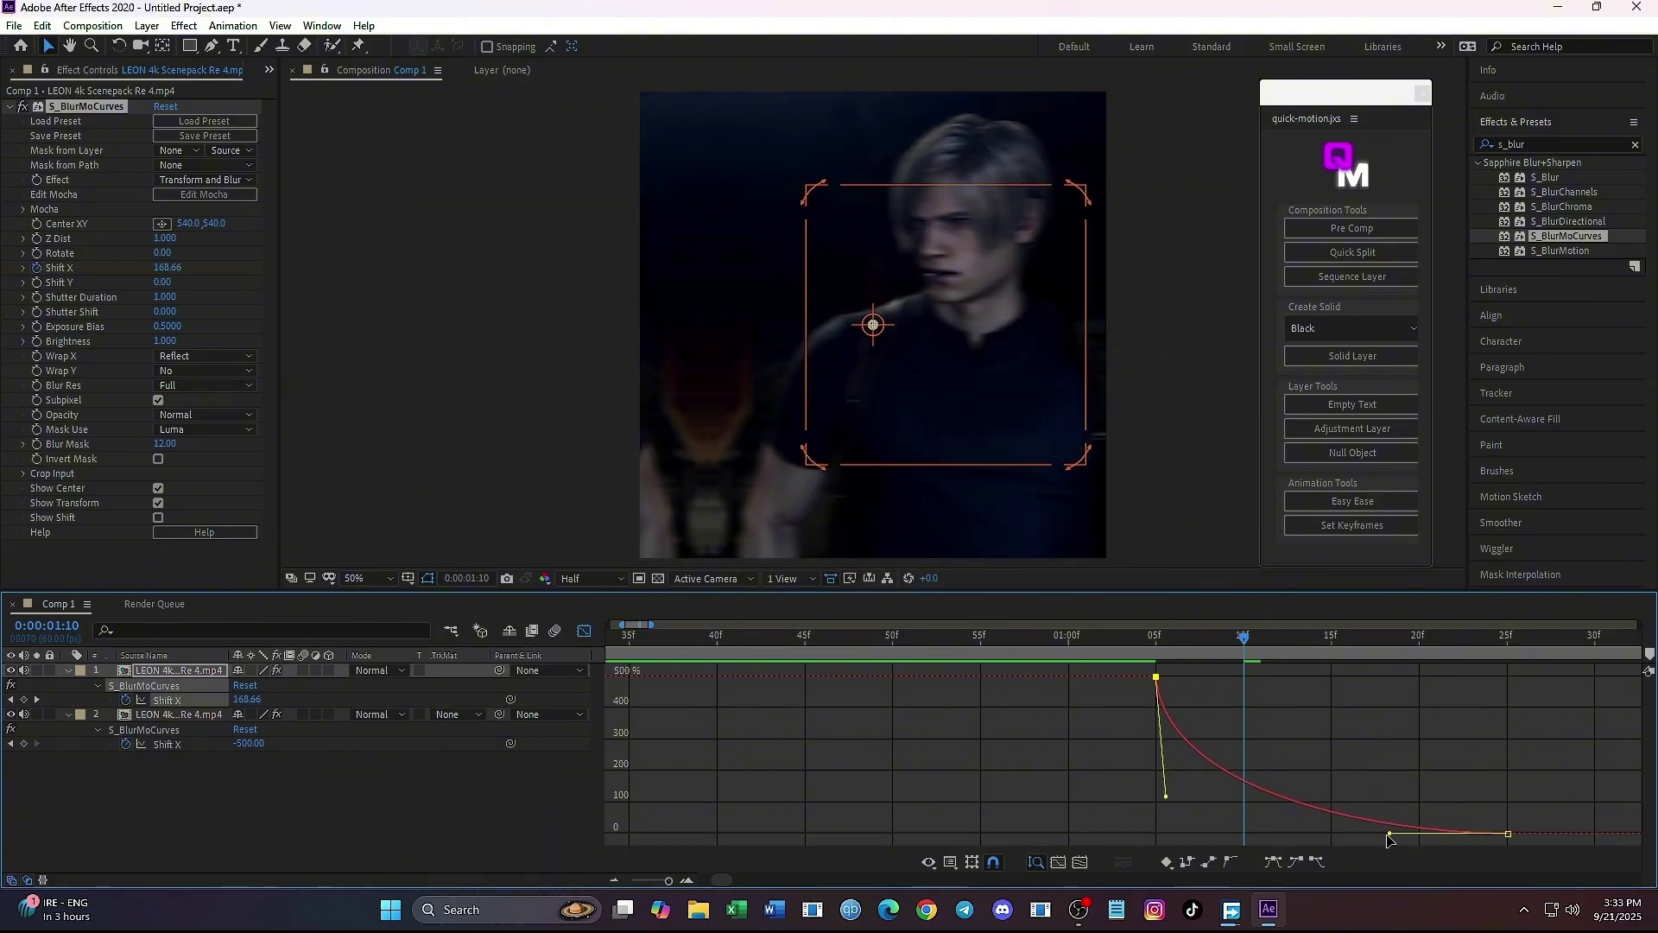
drag(1389, 835, 1166, 821)
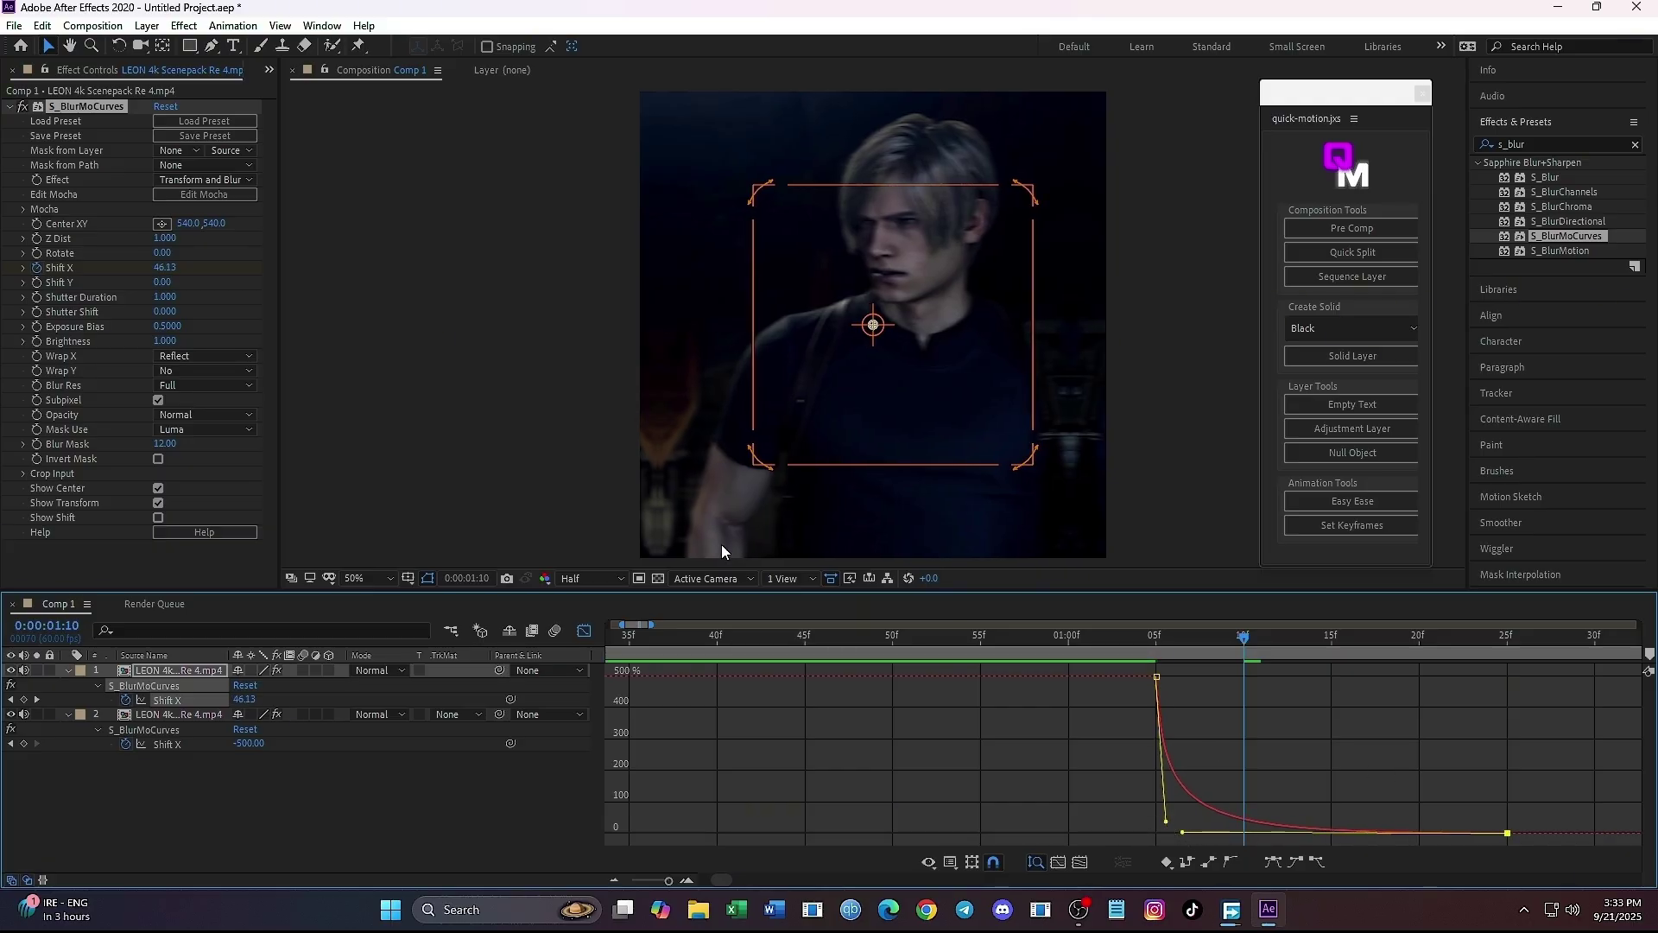
Zoom out to the whole edit and preview the slide, ending on the frame-43 keyframe.
click(585, 631)
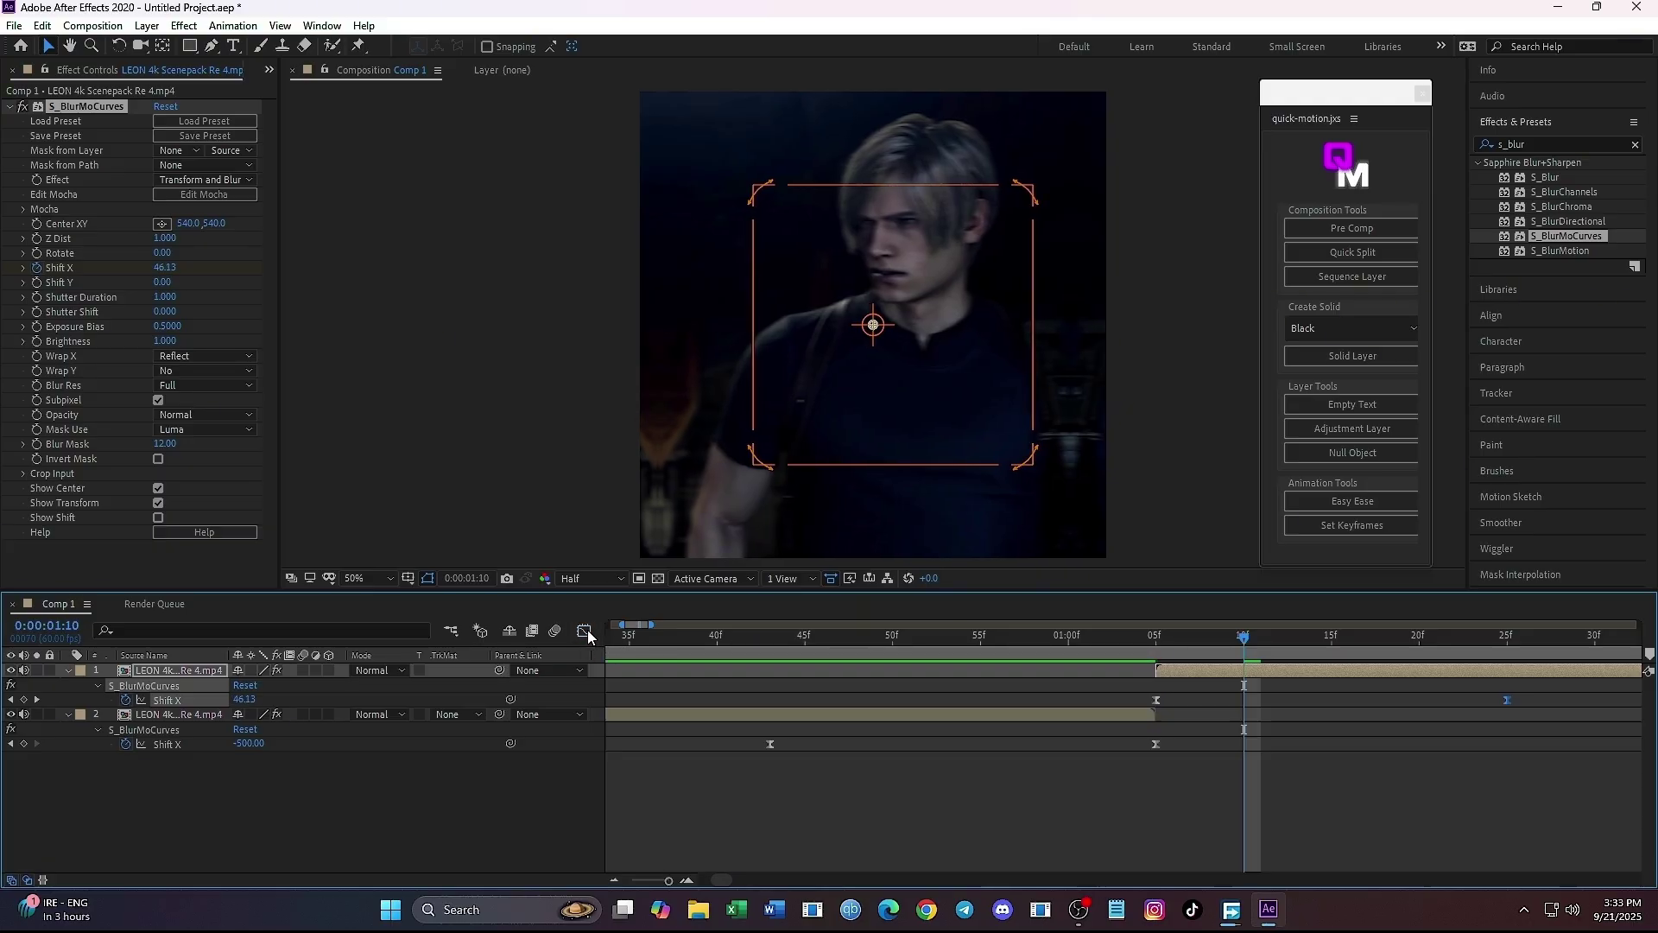
click(615, 879)
click(847, 649)
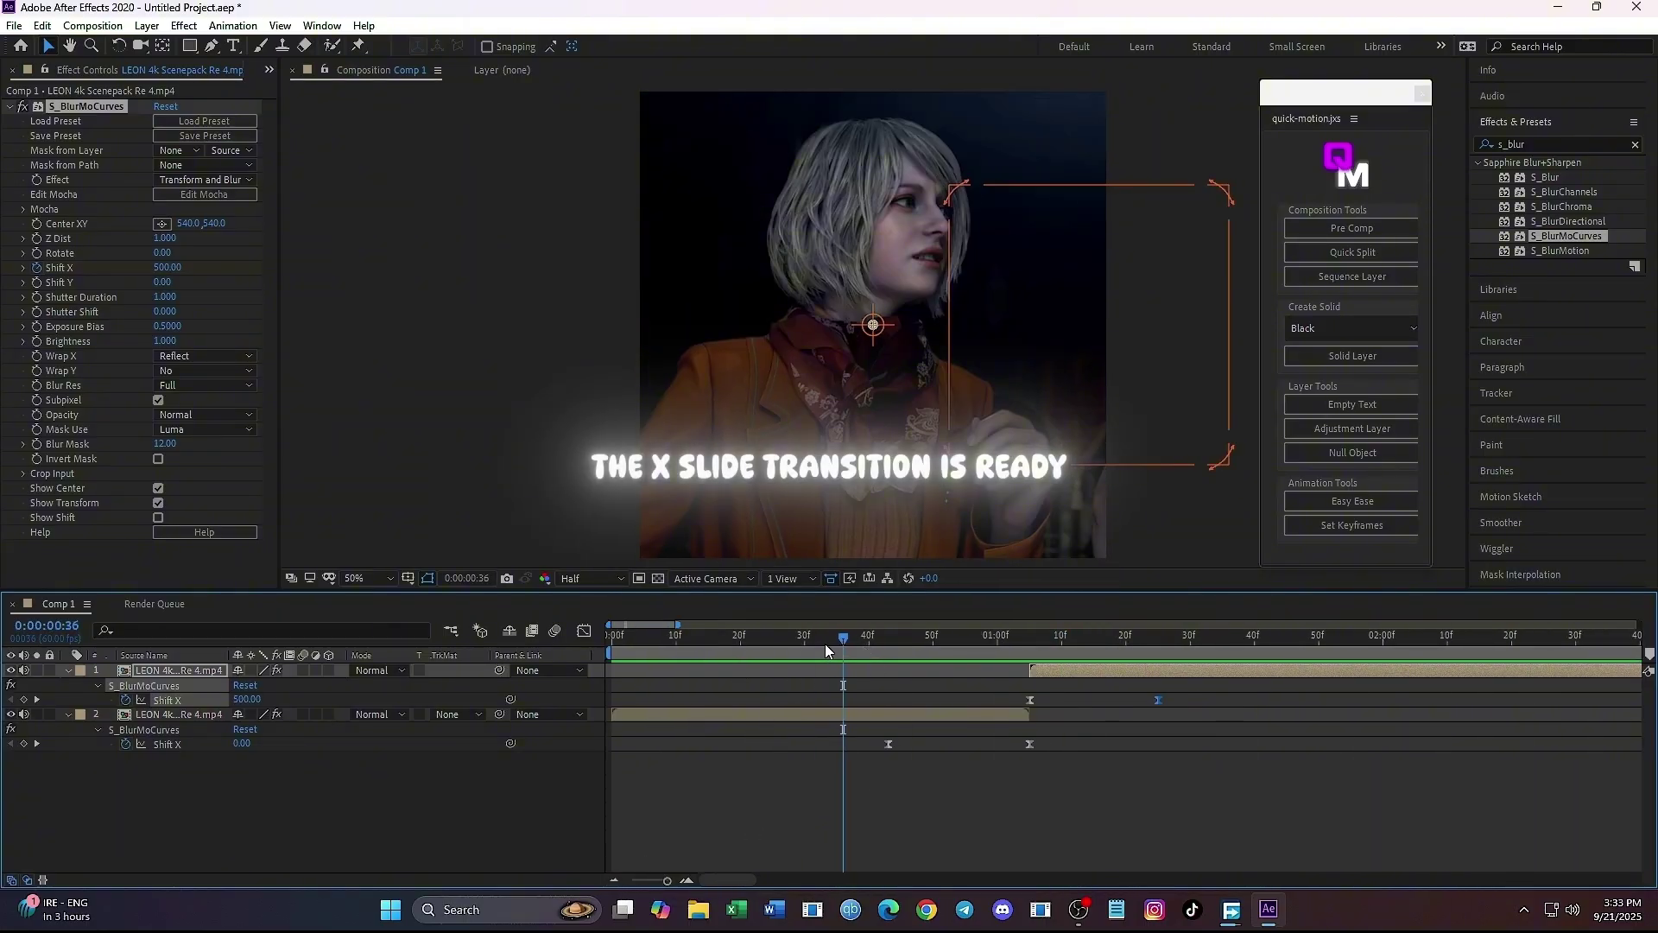
drag(826, 644, 859, 689)
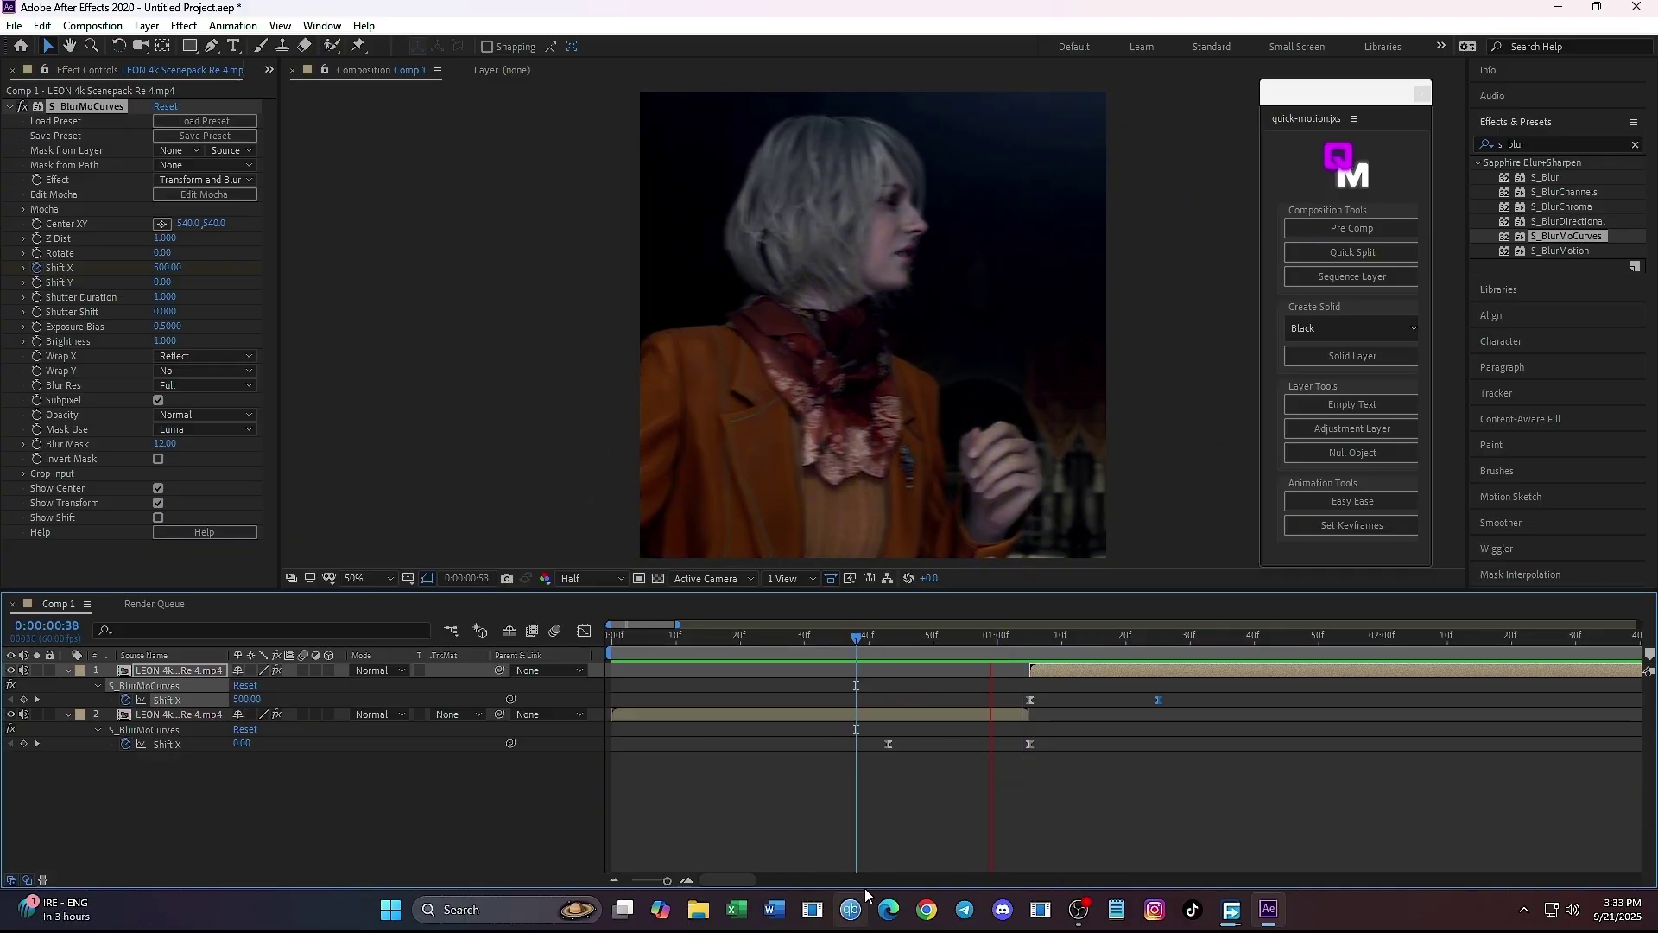
click(888, 644)
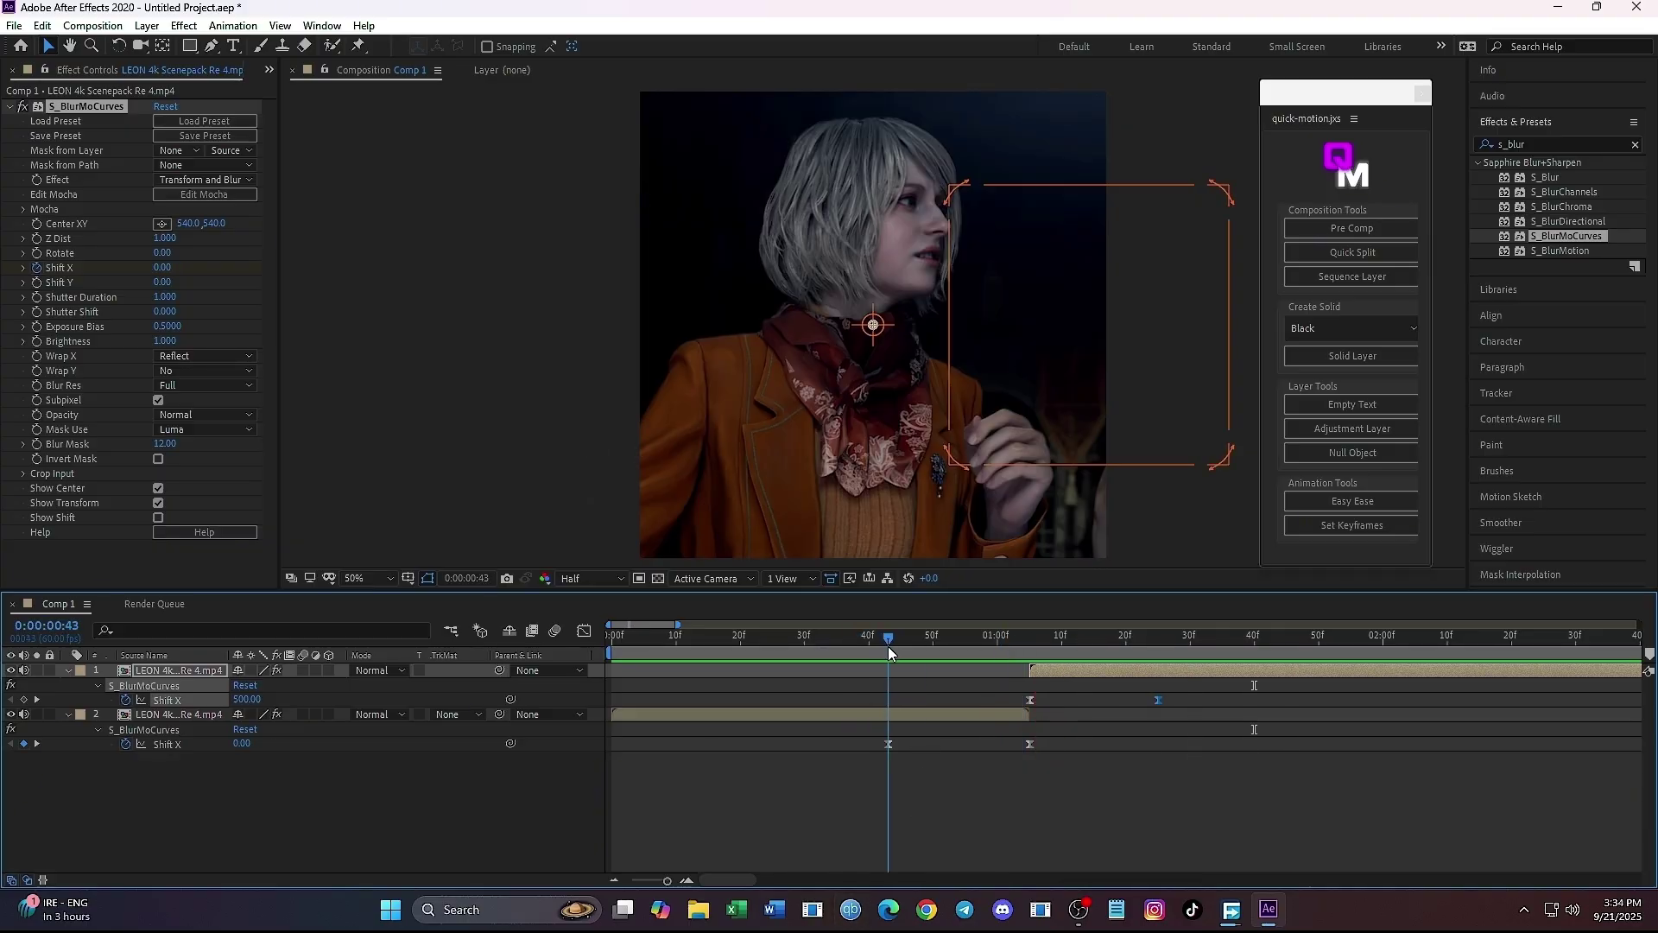
Add a new adjustment layer, split it at the transition start, and delete the earlier piece.
right_click(103, 687)
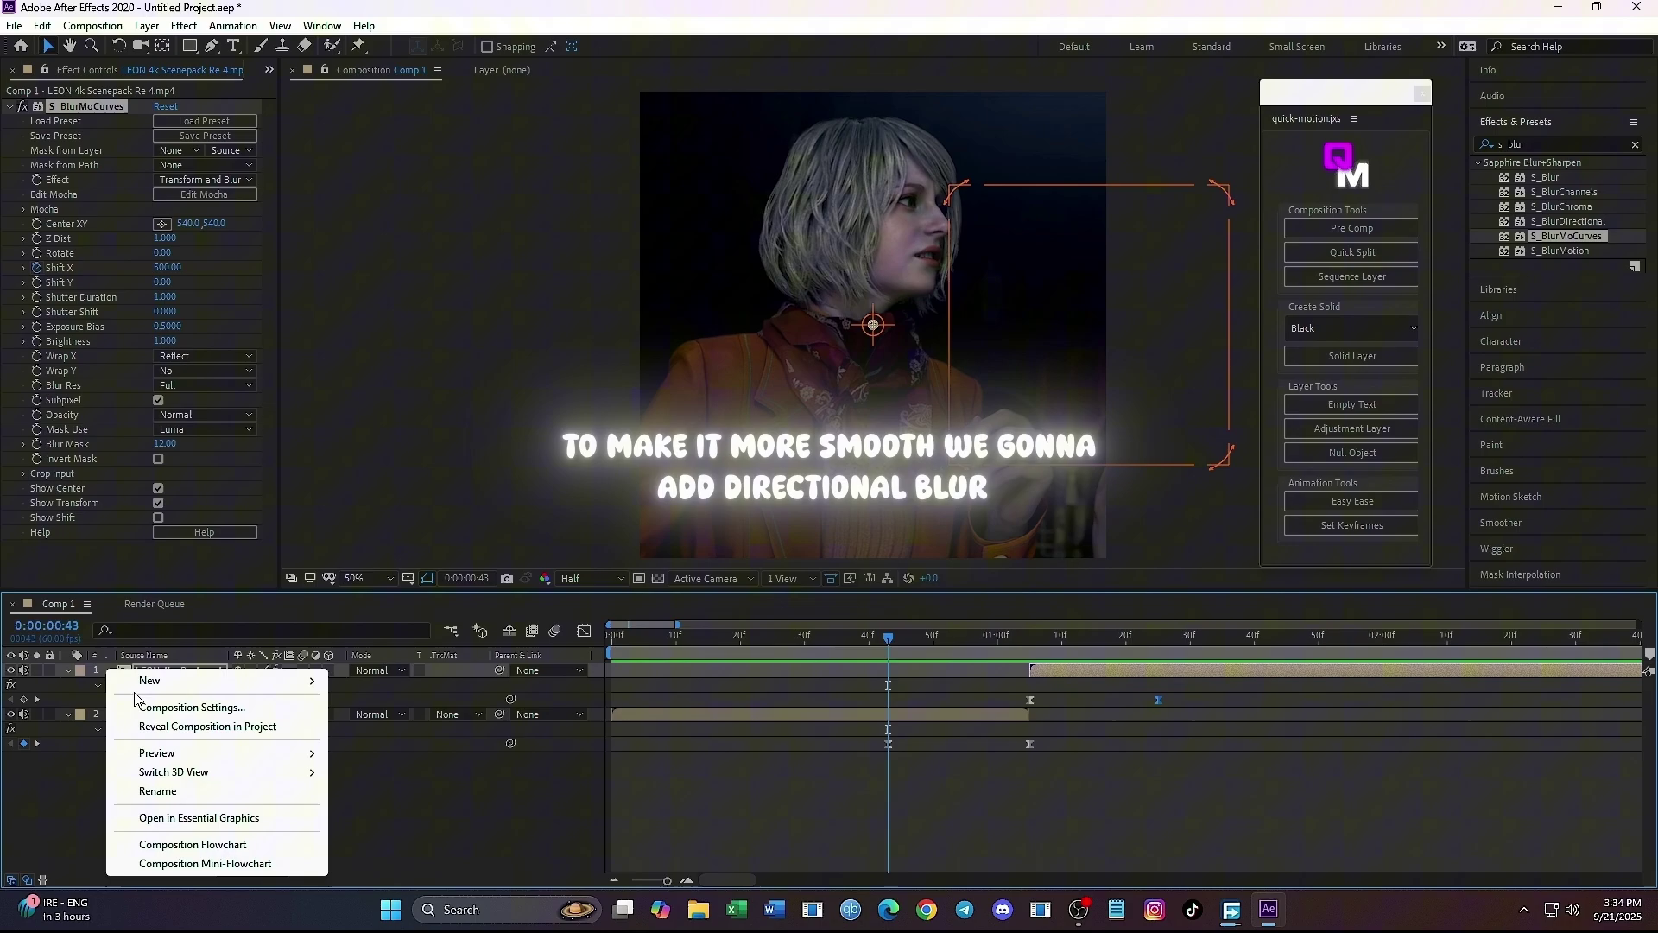
mouse_move(159, 682)
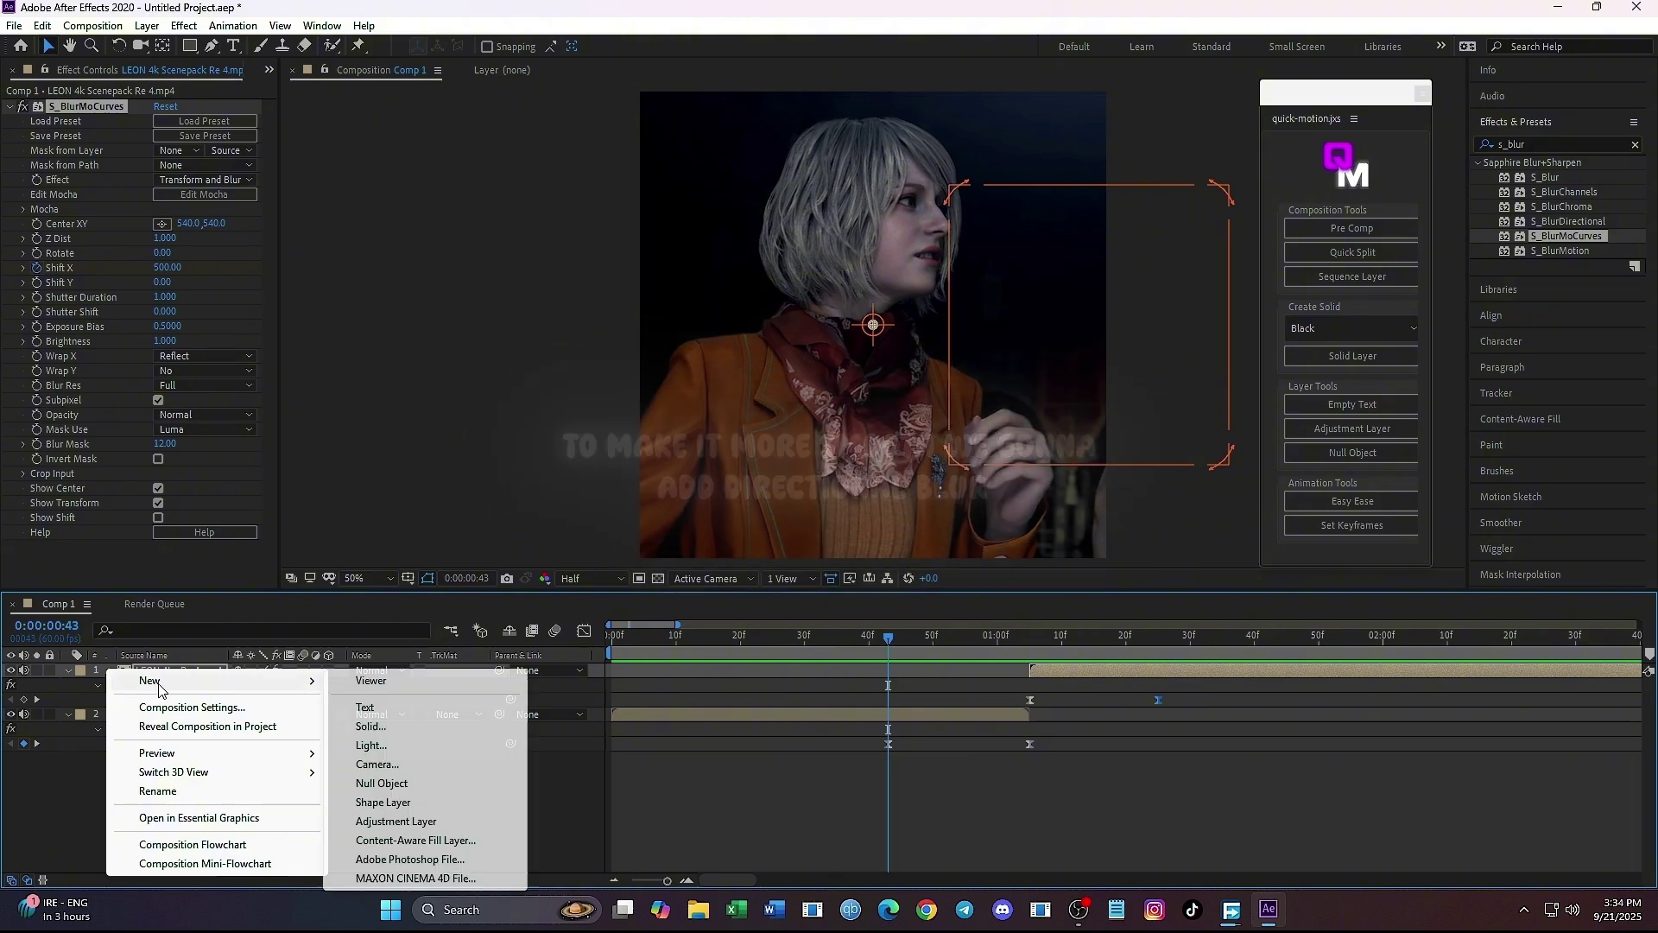
click(392, 822)
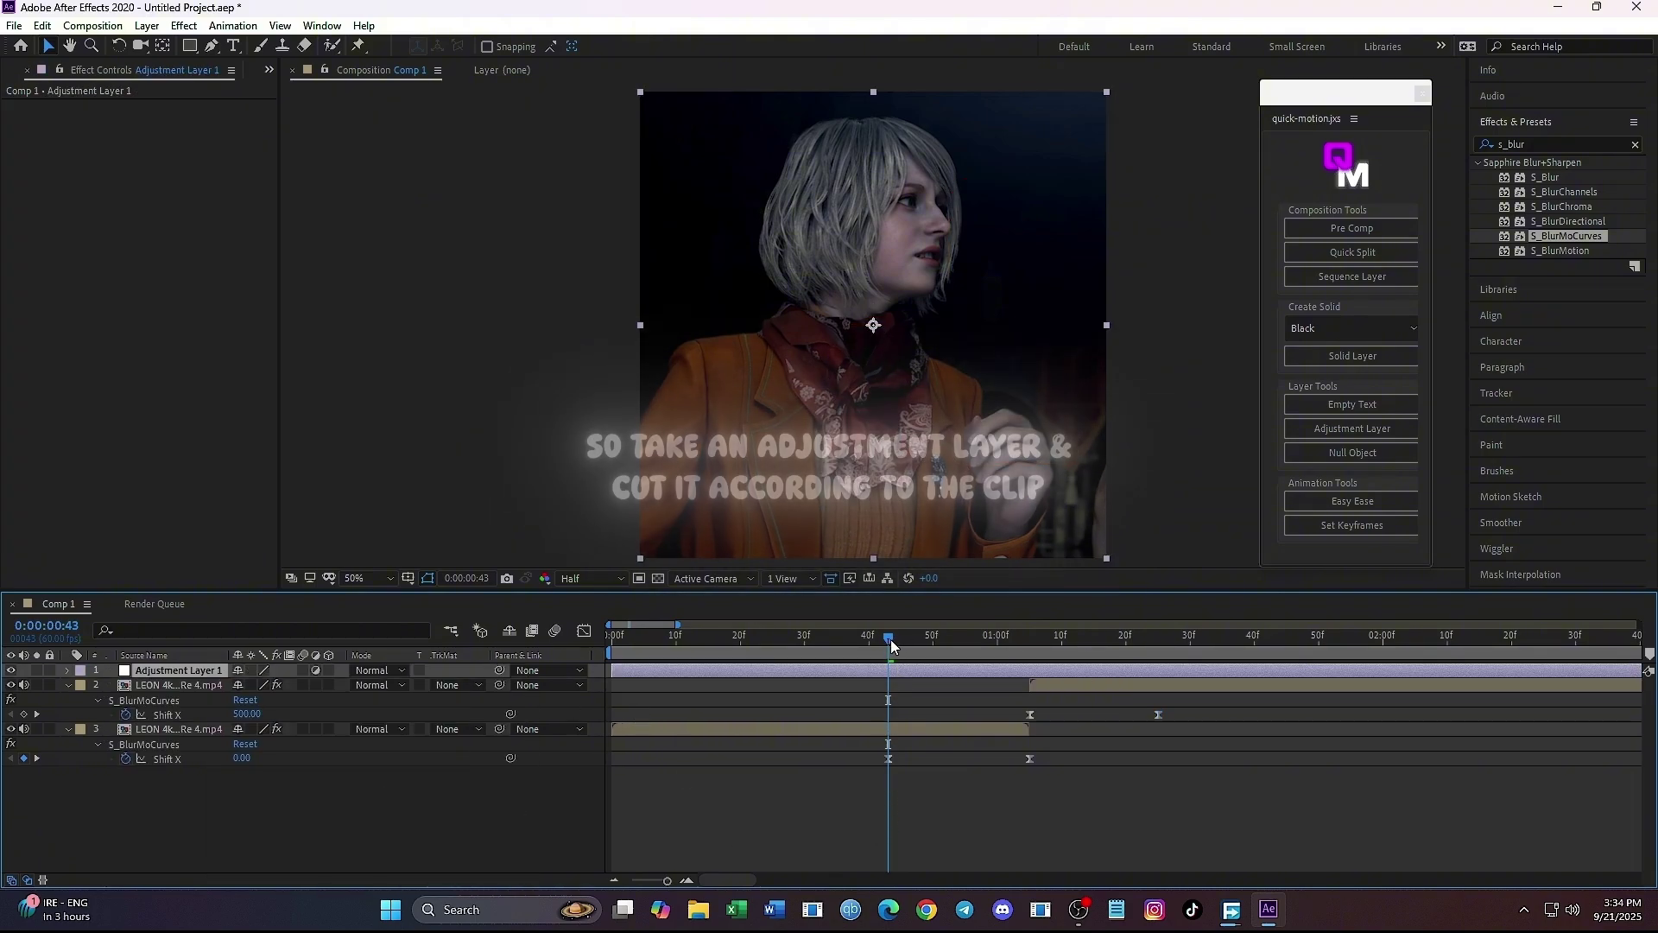
drag(890, 639, 977, 655)
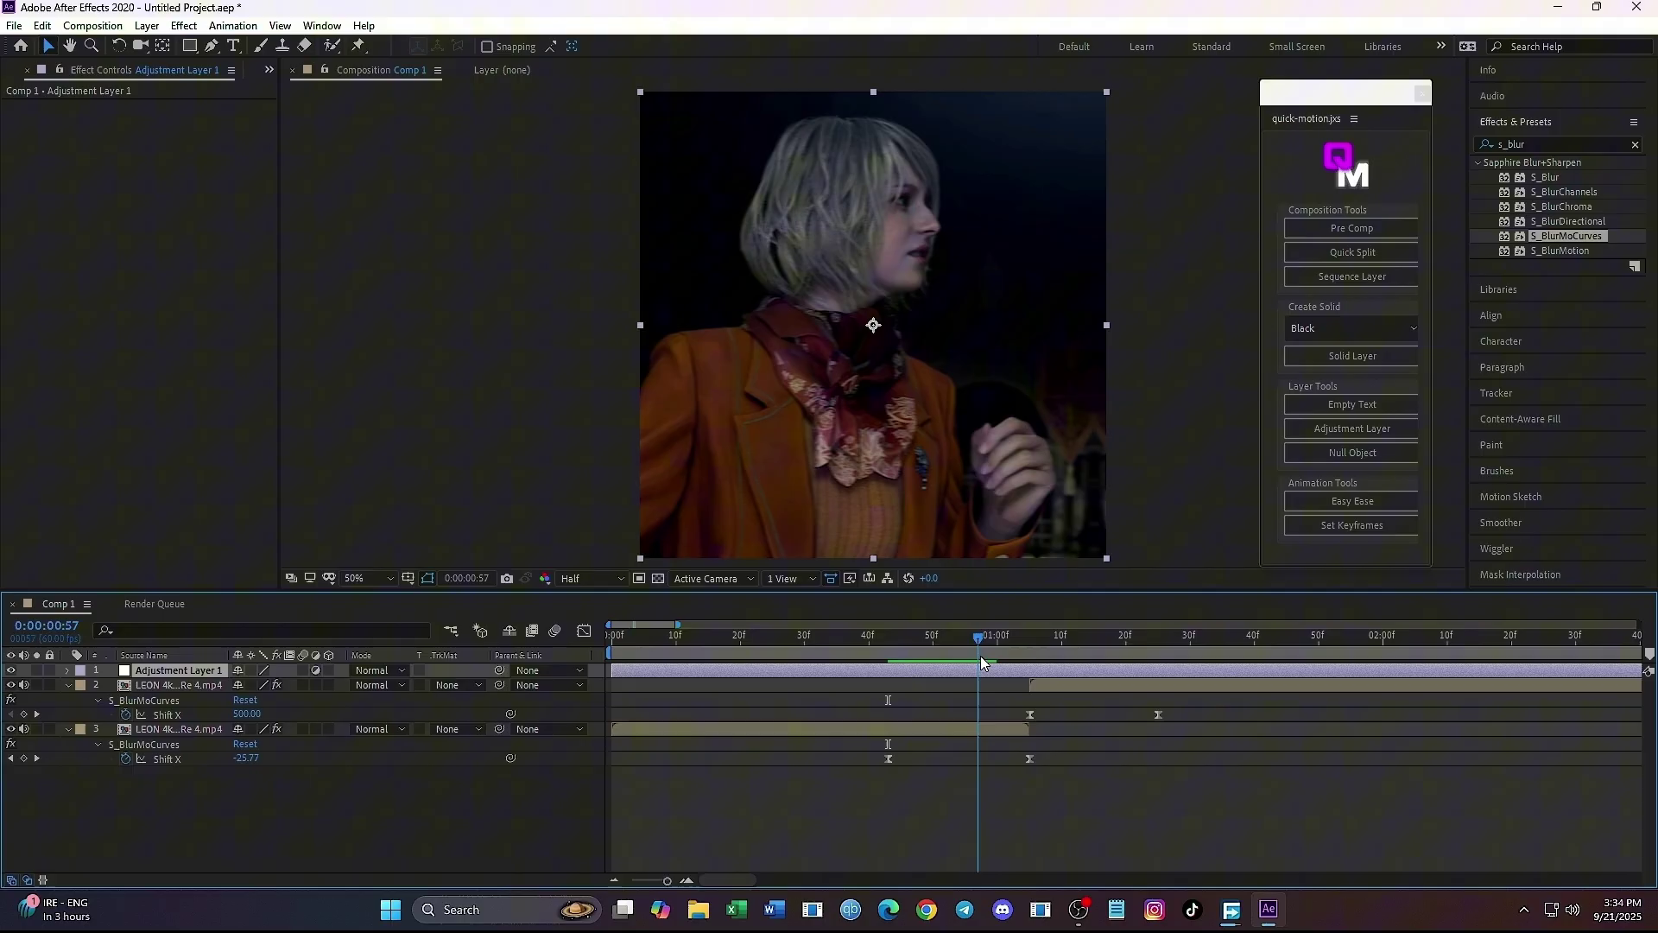
click(1370, 256)
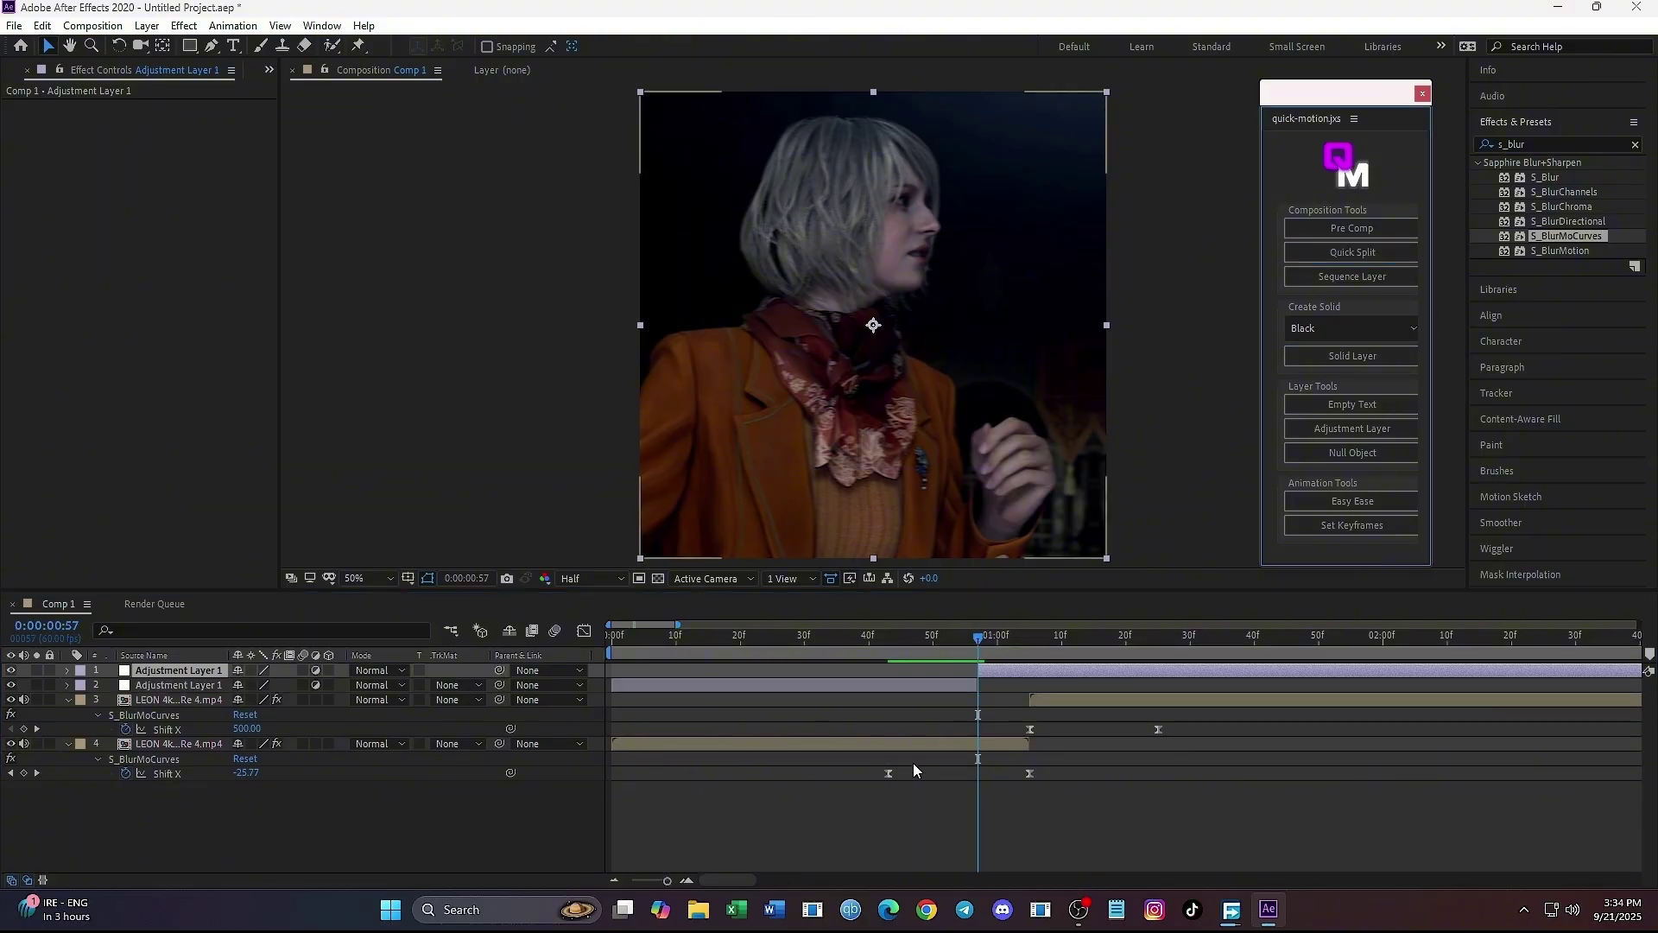
click(906, 681)
key(Delete)
Split the adjustment layer at 1:13 and delete the later piece, leaving only the transition.
click(1050, 639)
drag(1051, 639, 1081, 646)
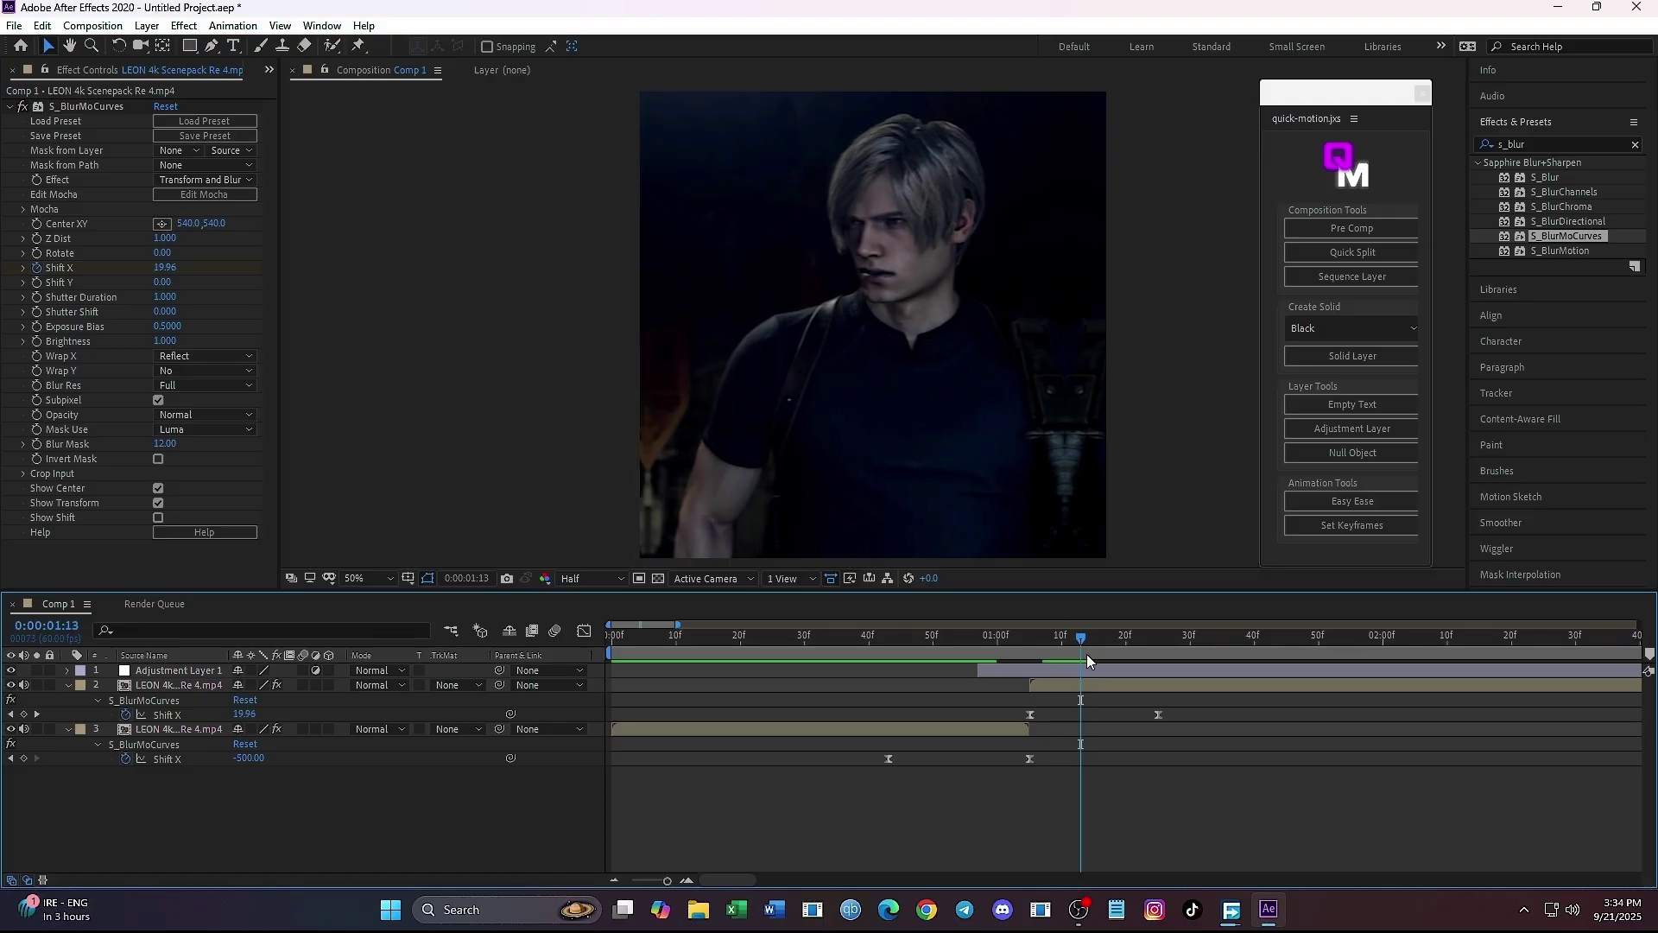
click(1086, 671)
click(1366, 252)
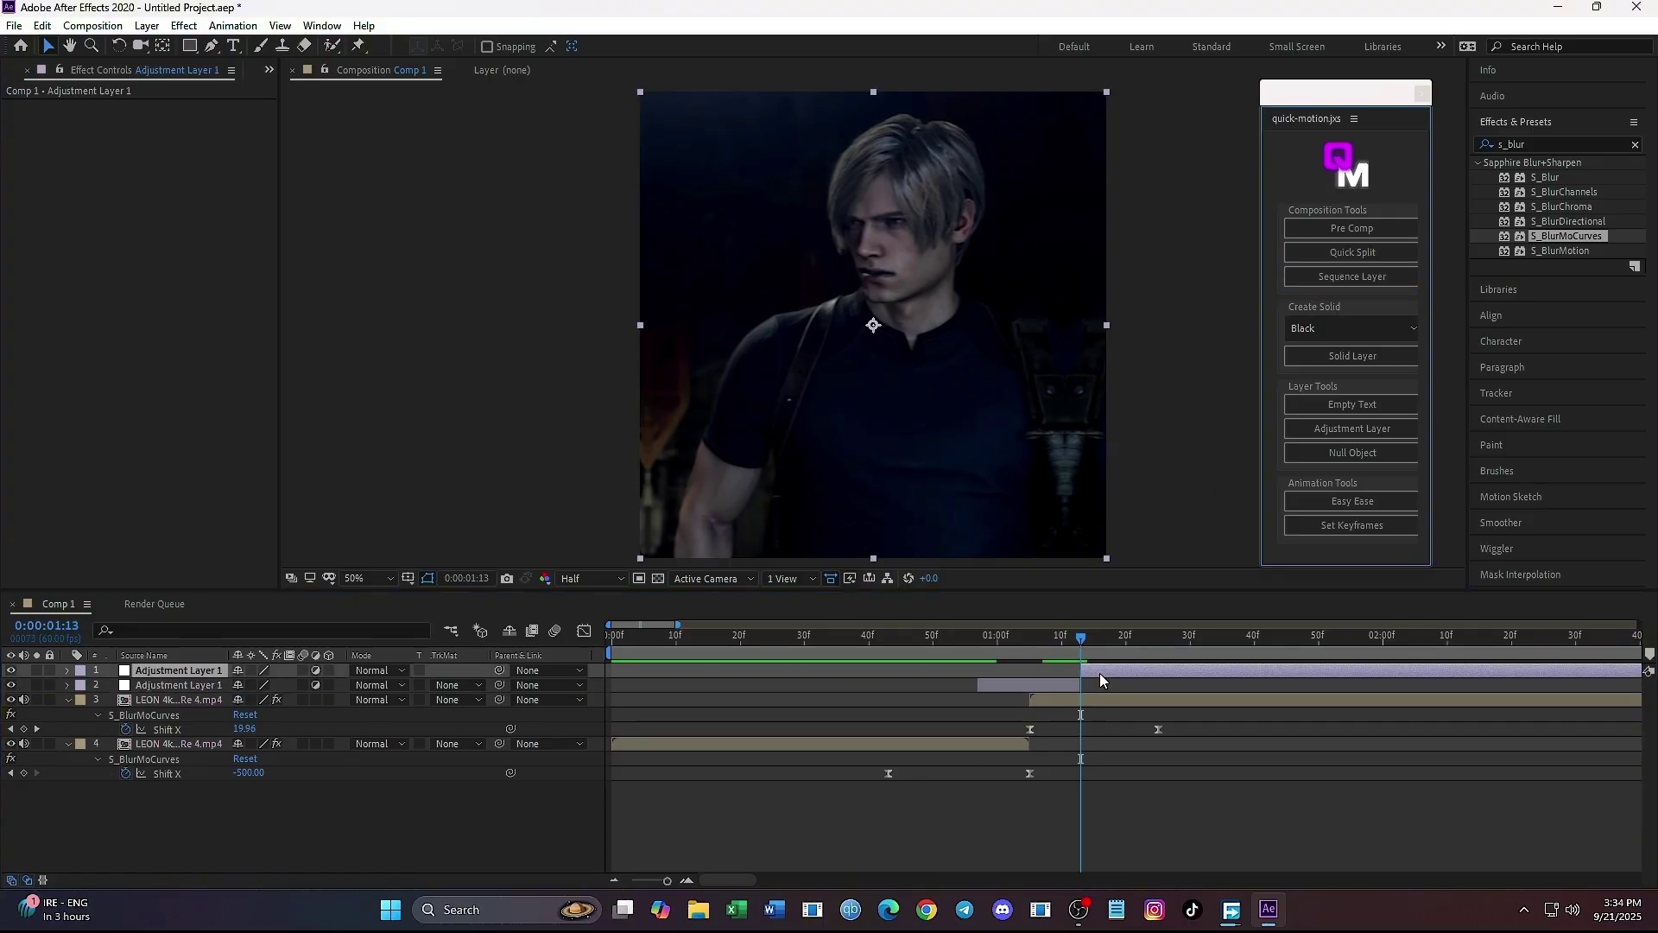
click(1101, 672)
key(Delete)
key(shift+Page_Up)
Search for 'bcc dire' and apply BCC Directional Blur to the adjustment layer.
click(1023, 671)
double_click(1572, 145)
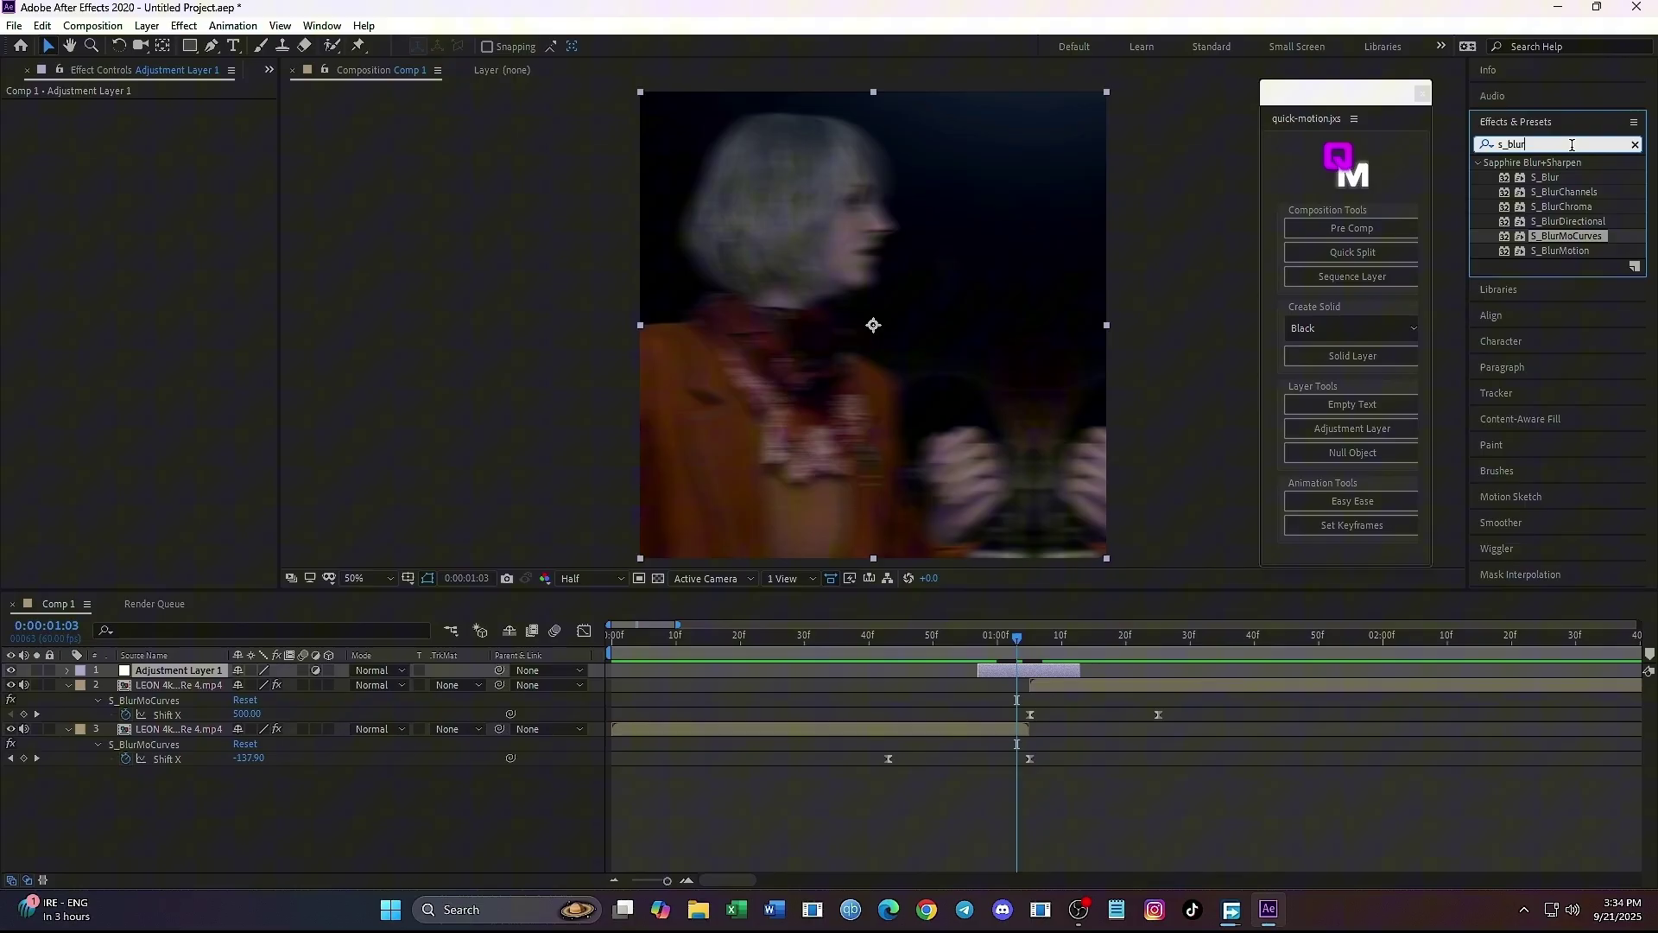
text(s)
key(BackSpace)
text(b)
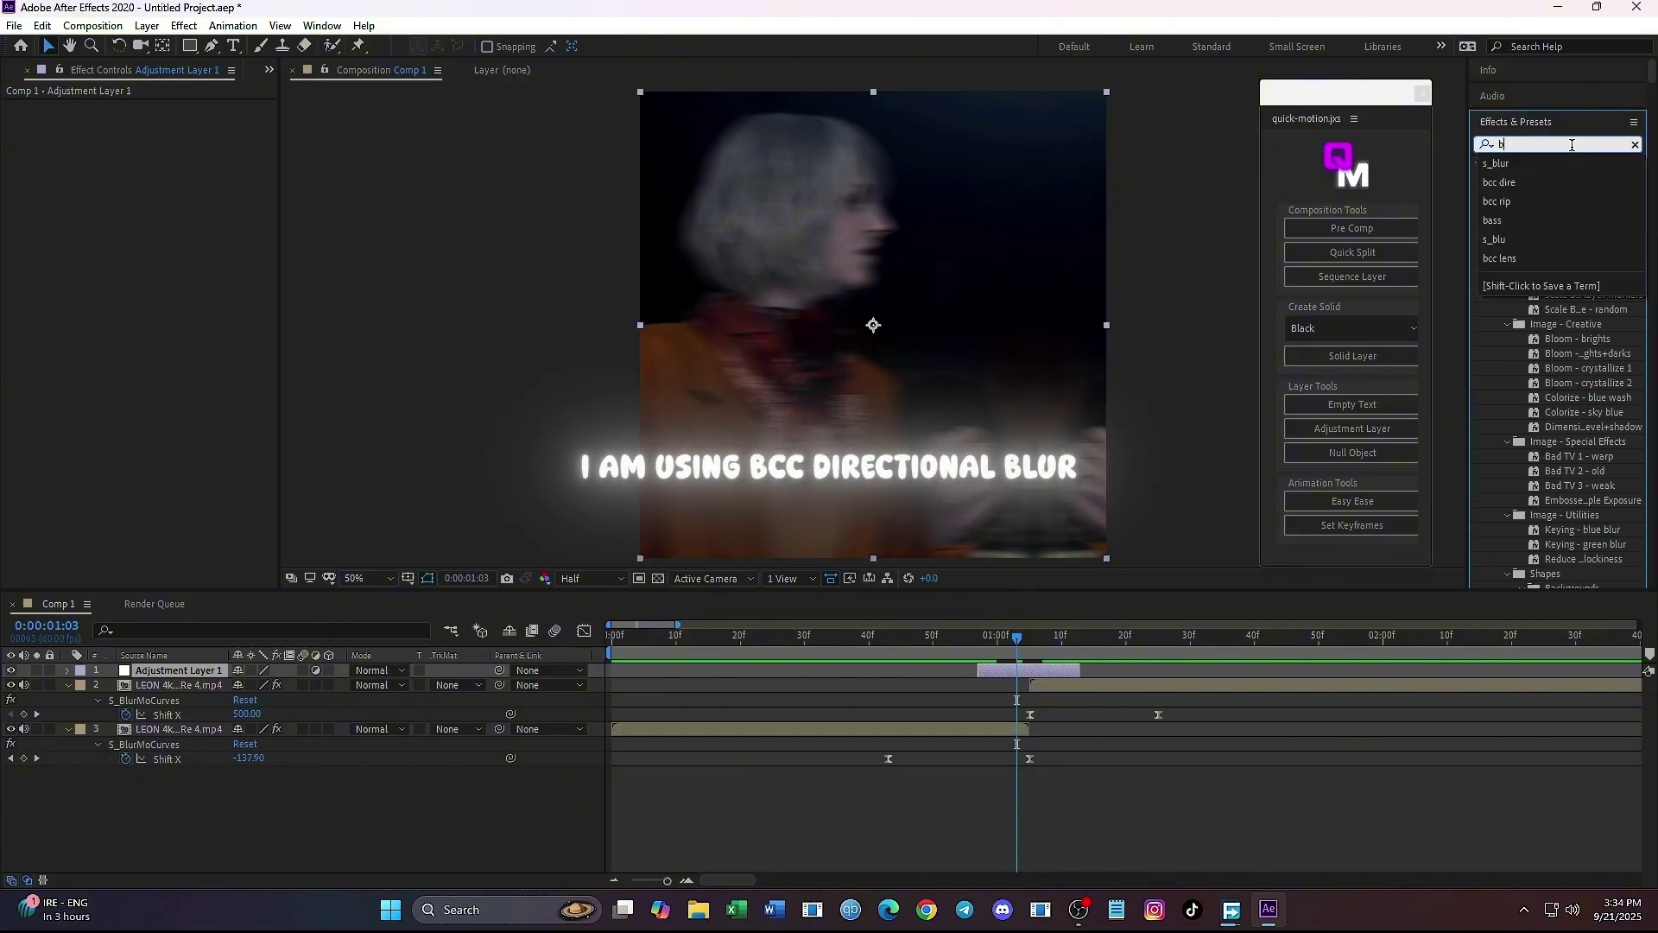
text(cc dire)
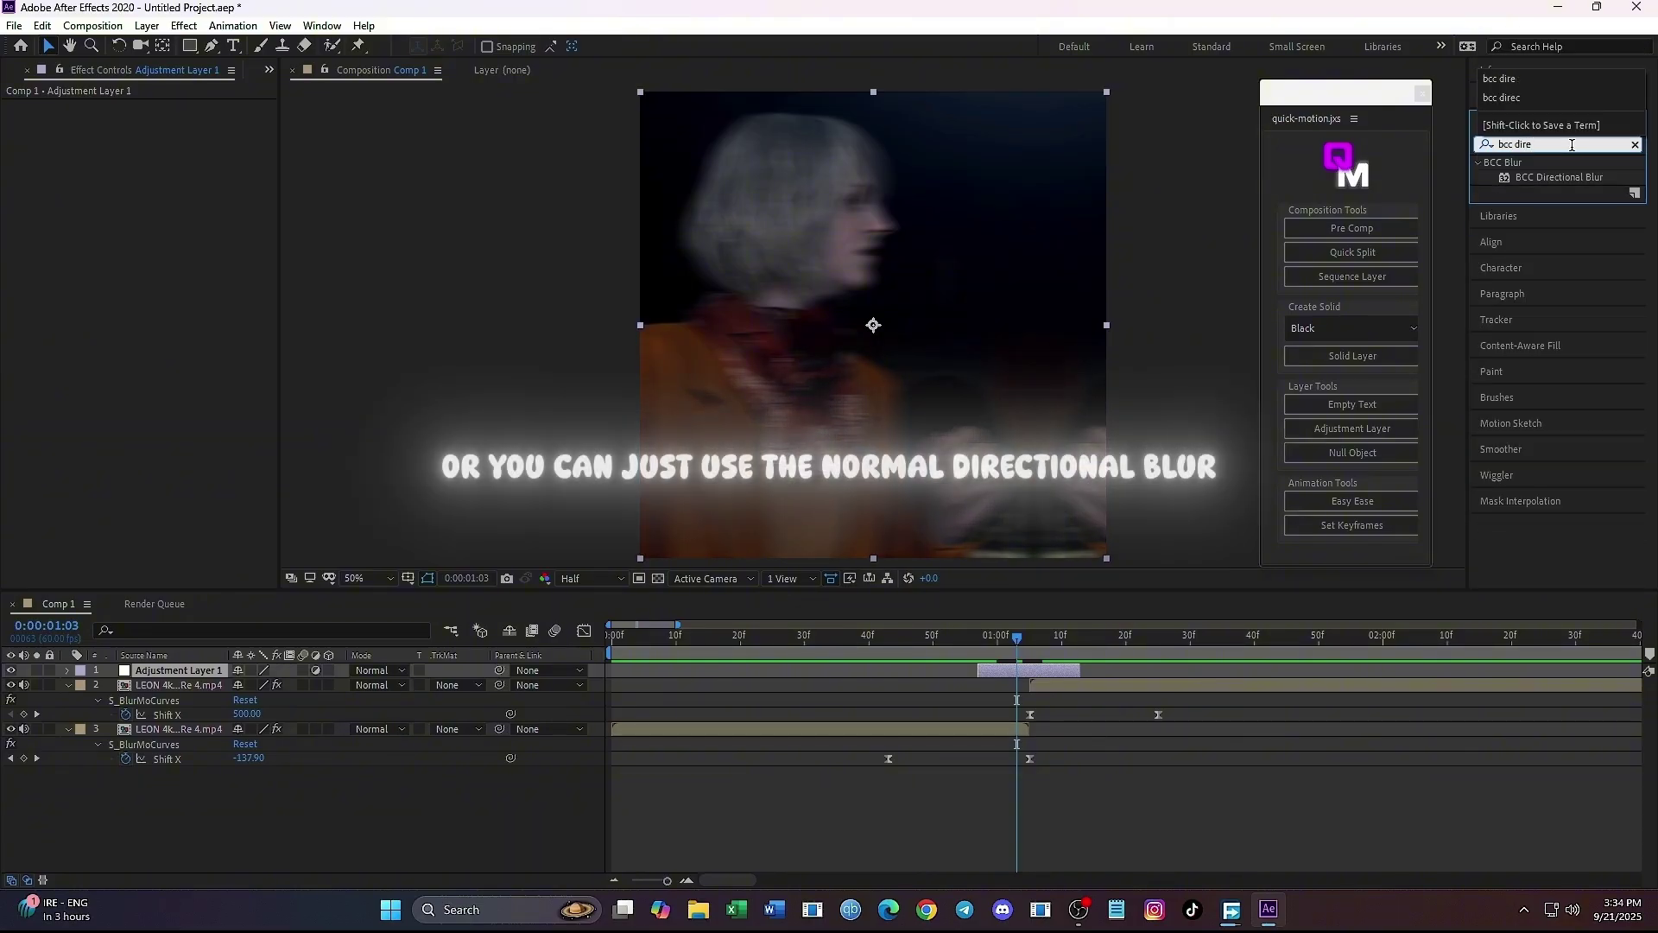
click(1534, 178)
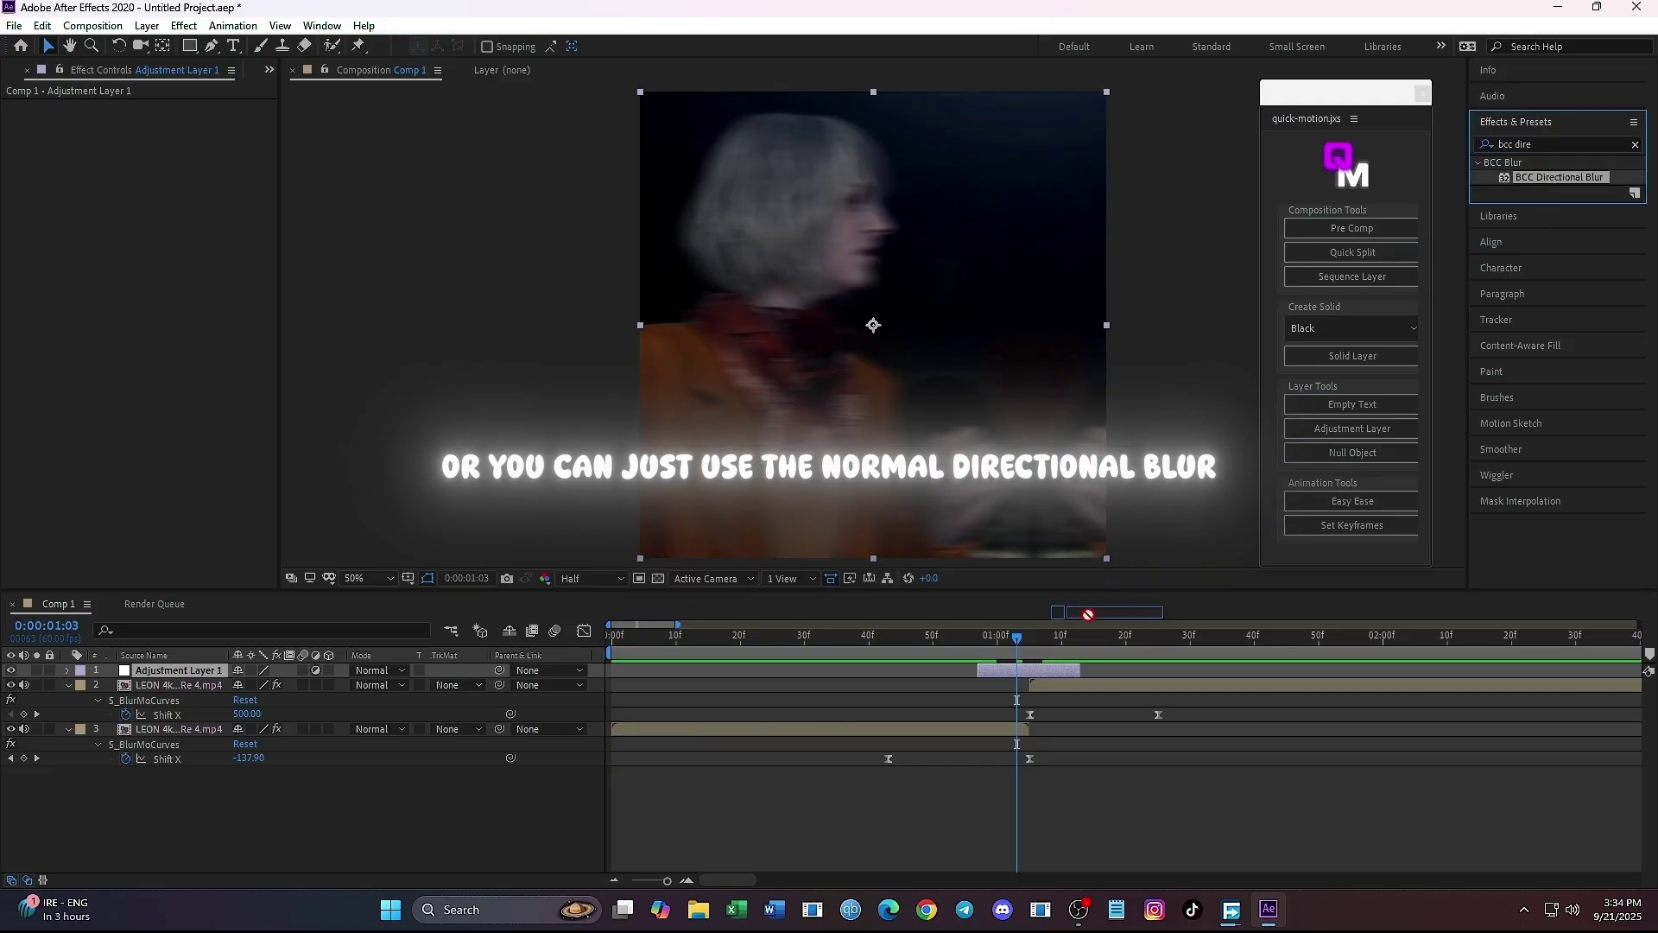
drag(1088, 615, 993, 678)
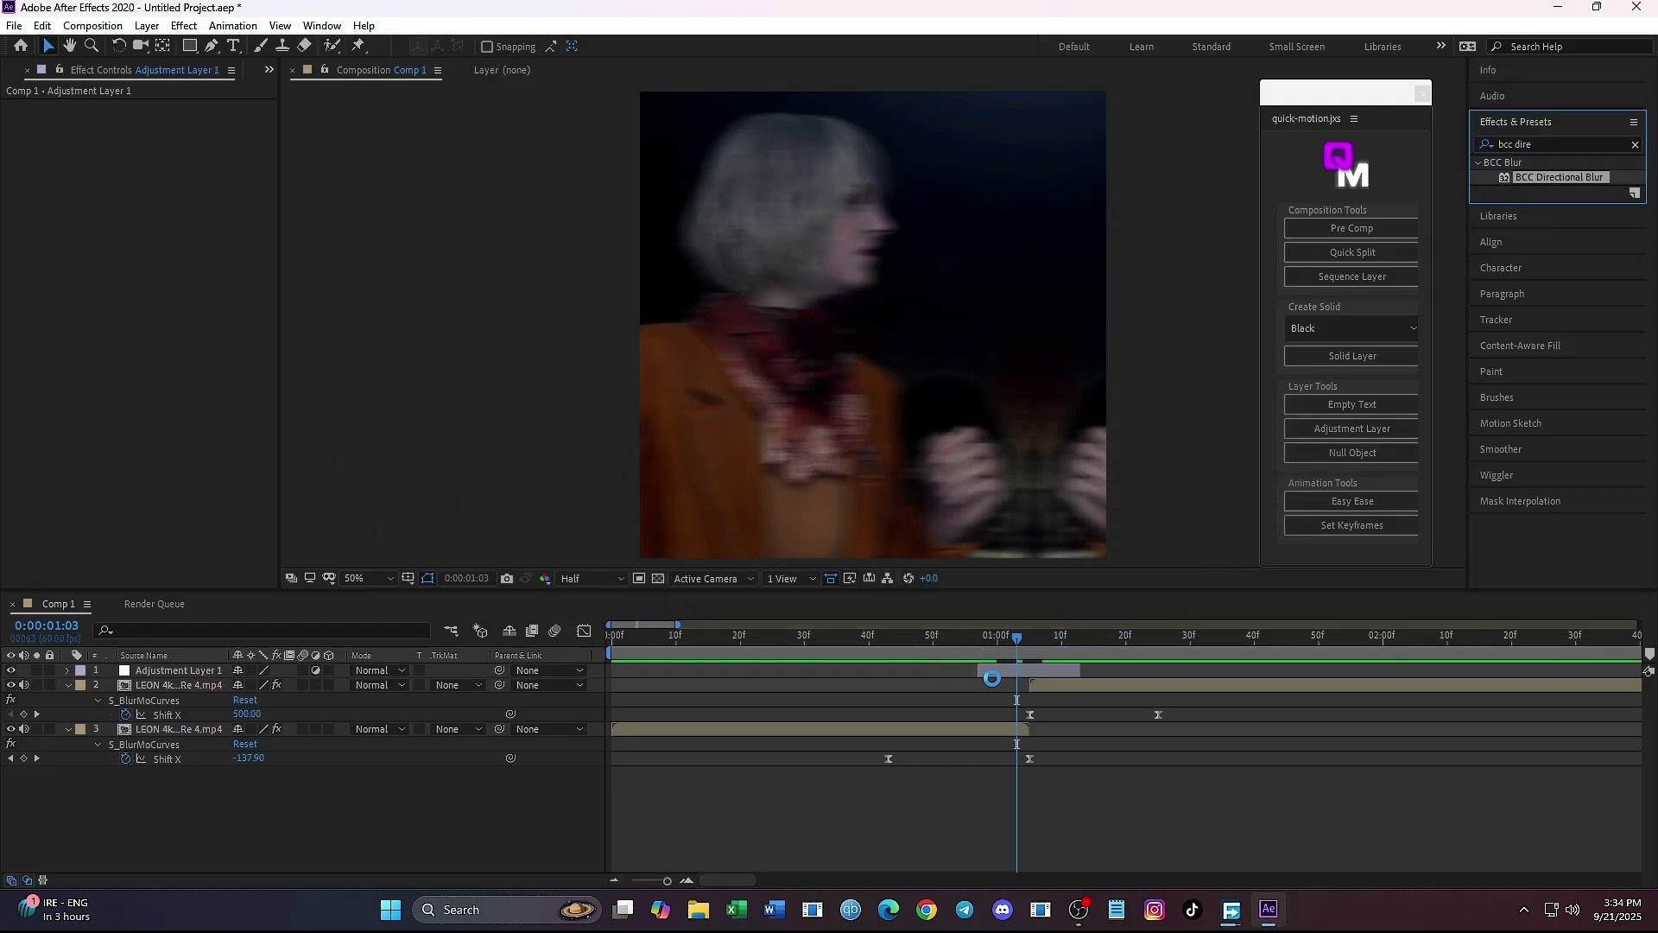
Keyframe Blur Amount at 60 at 1:05, and 0 at 0:57 and 1:13.
click(1022, 641)
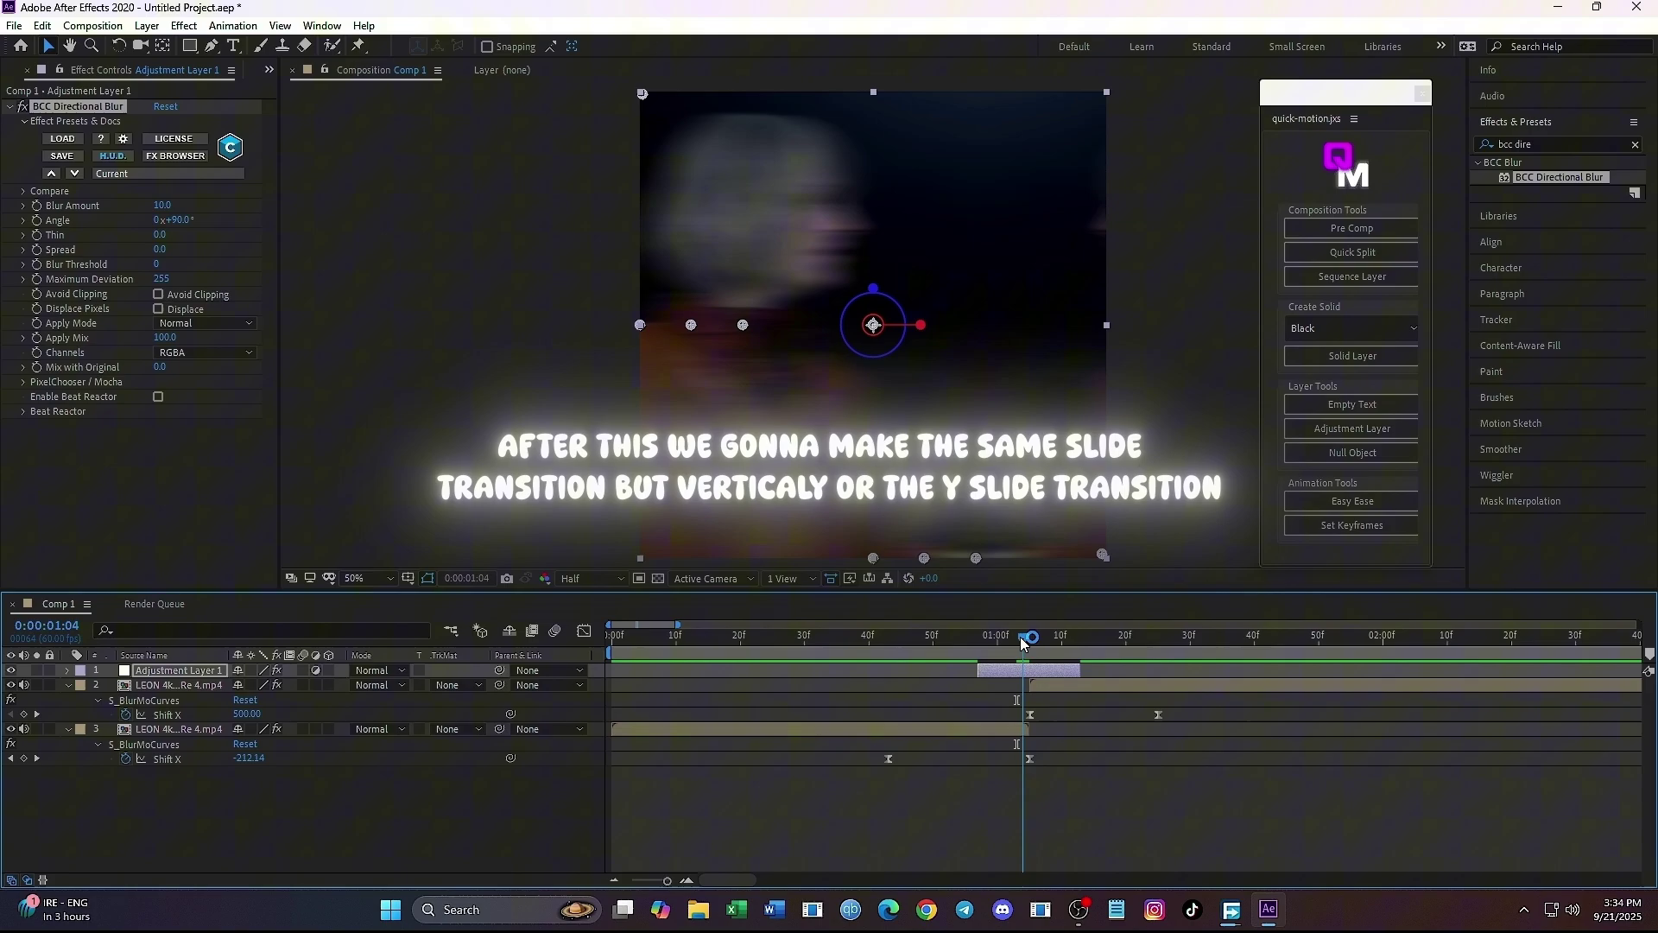
click(1029, 642)
key(t)
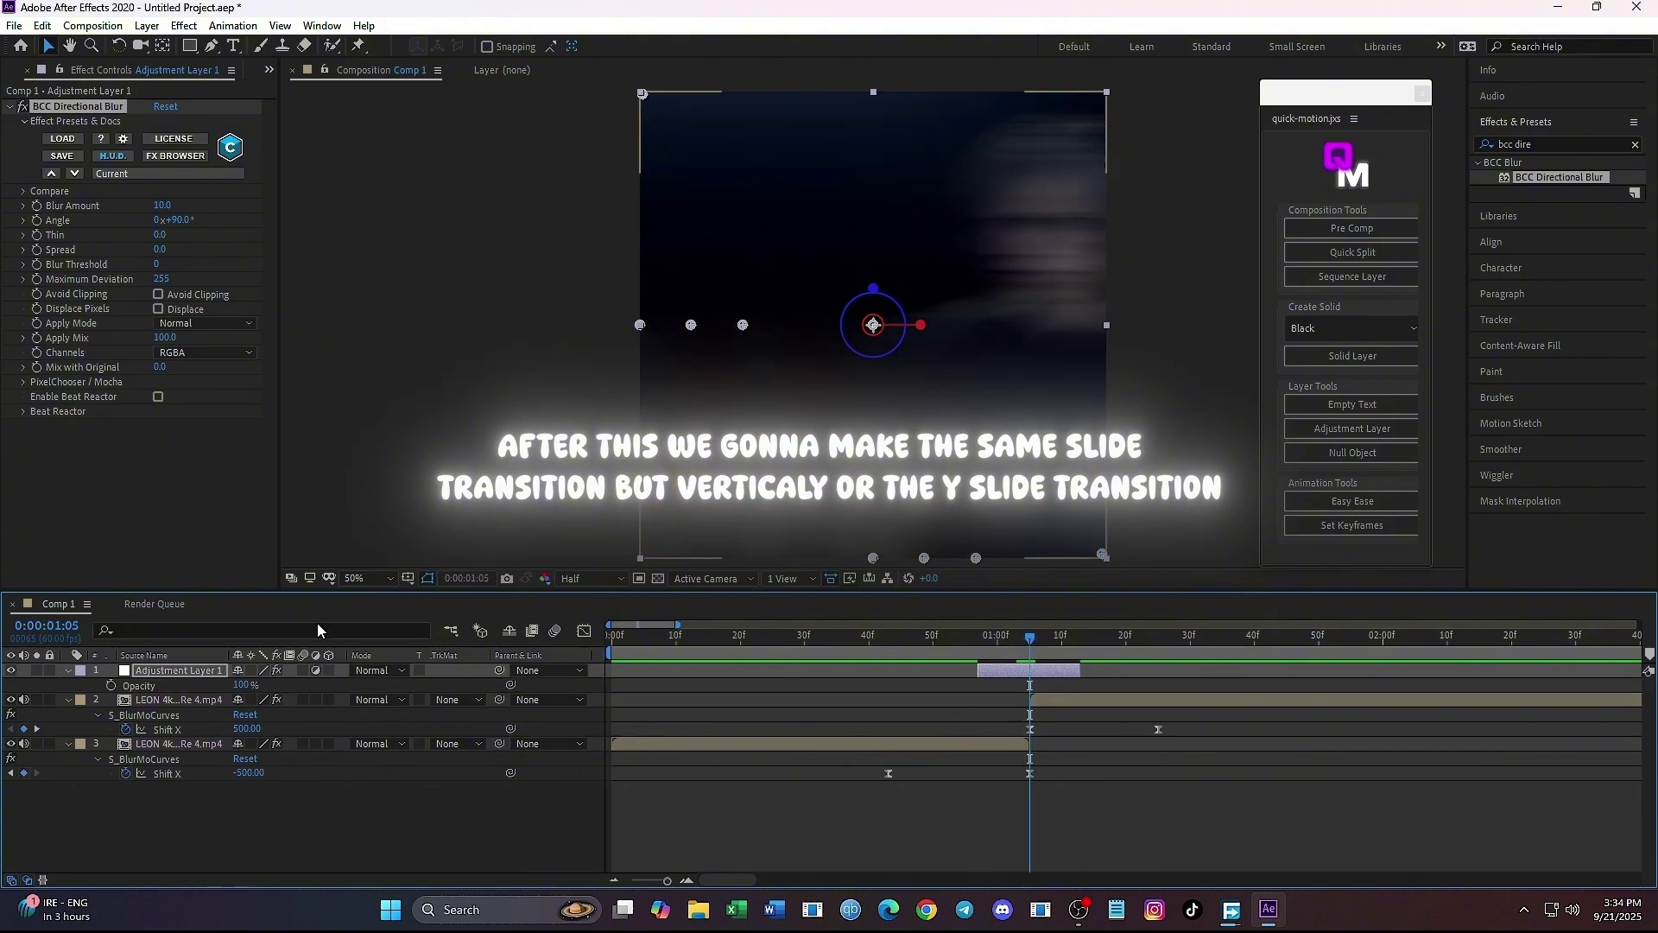
click(38, 211)
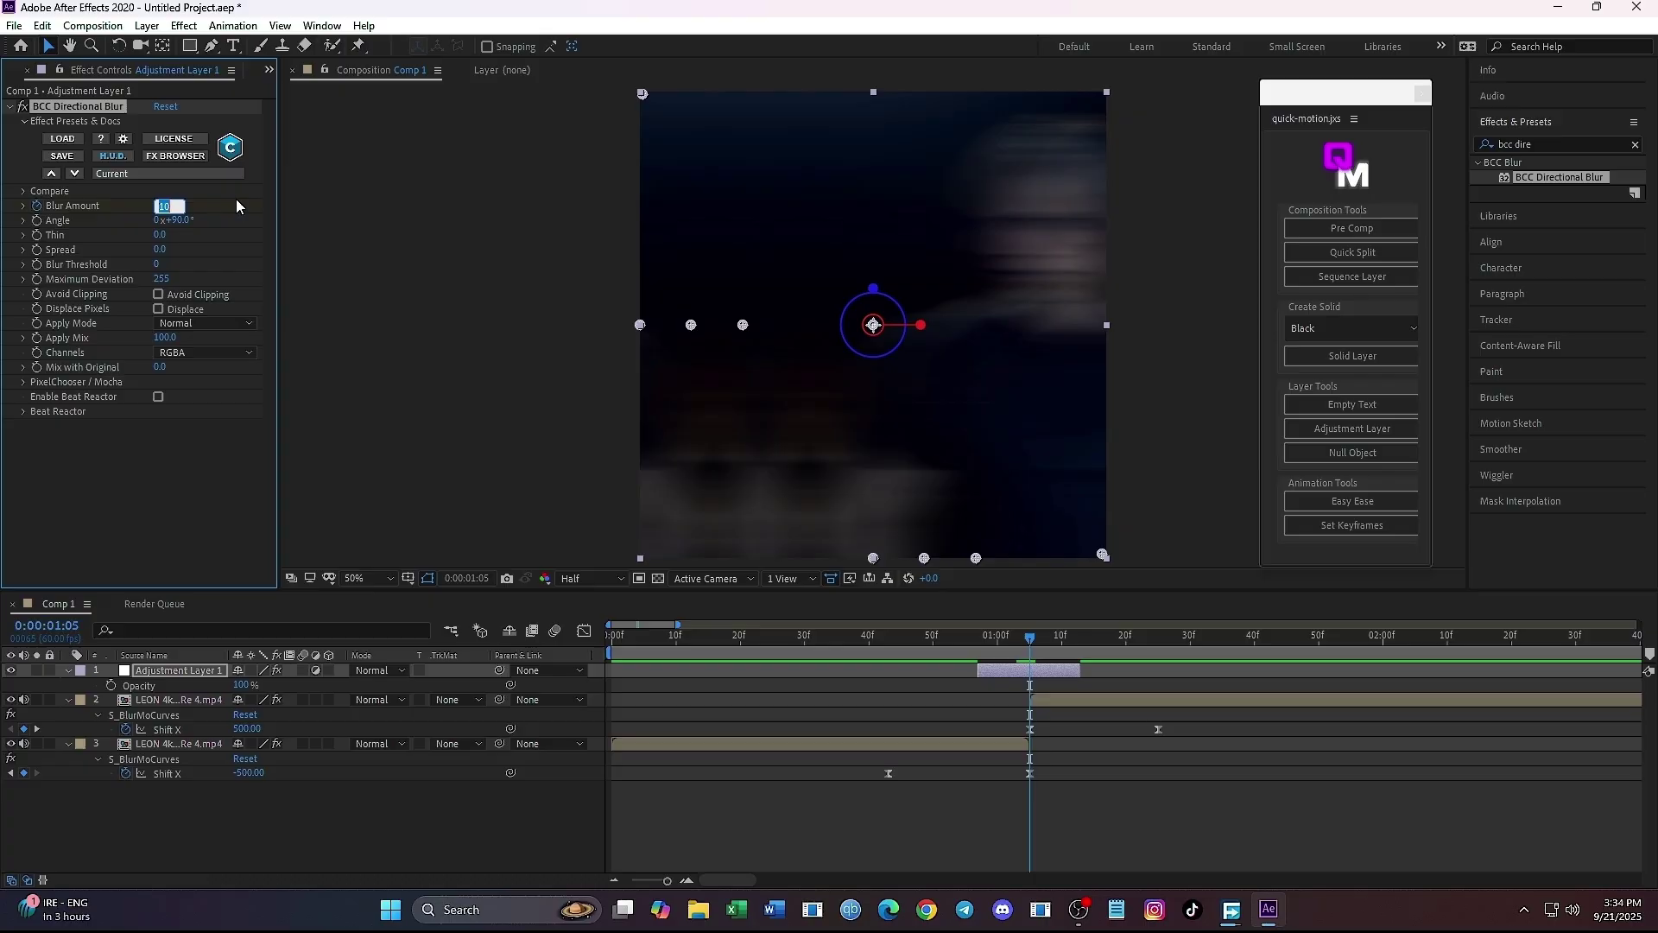
text(60)
key(Return)
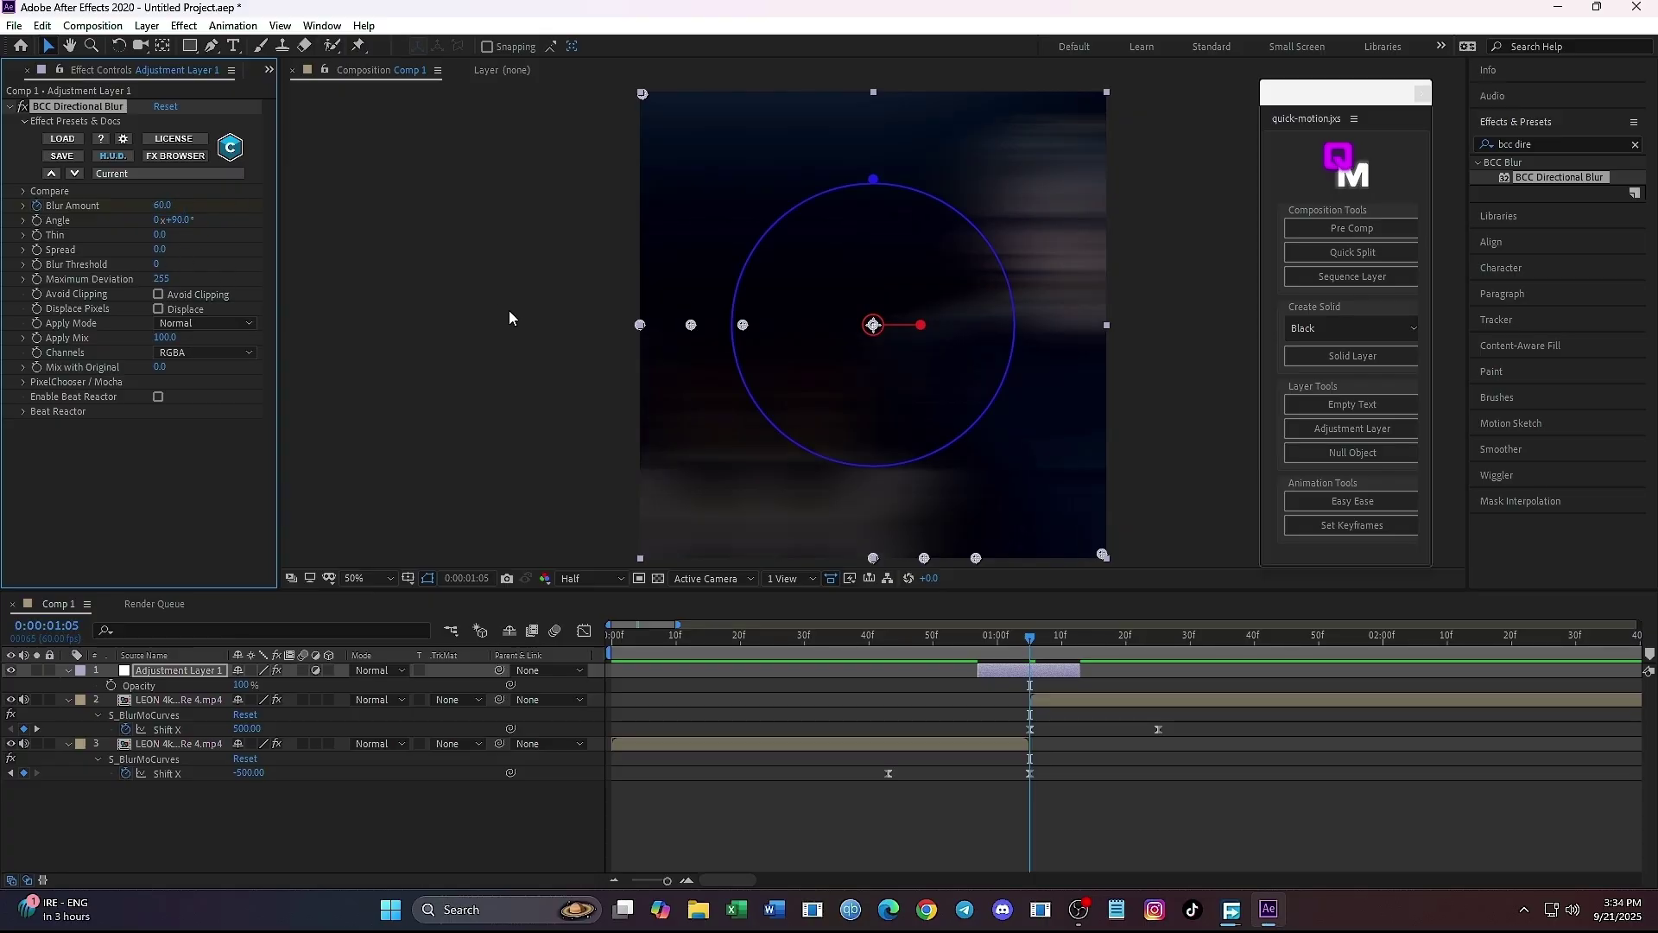
click(980, 654)
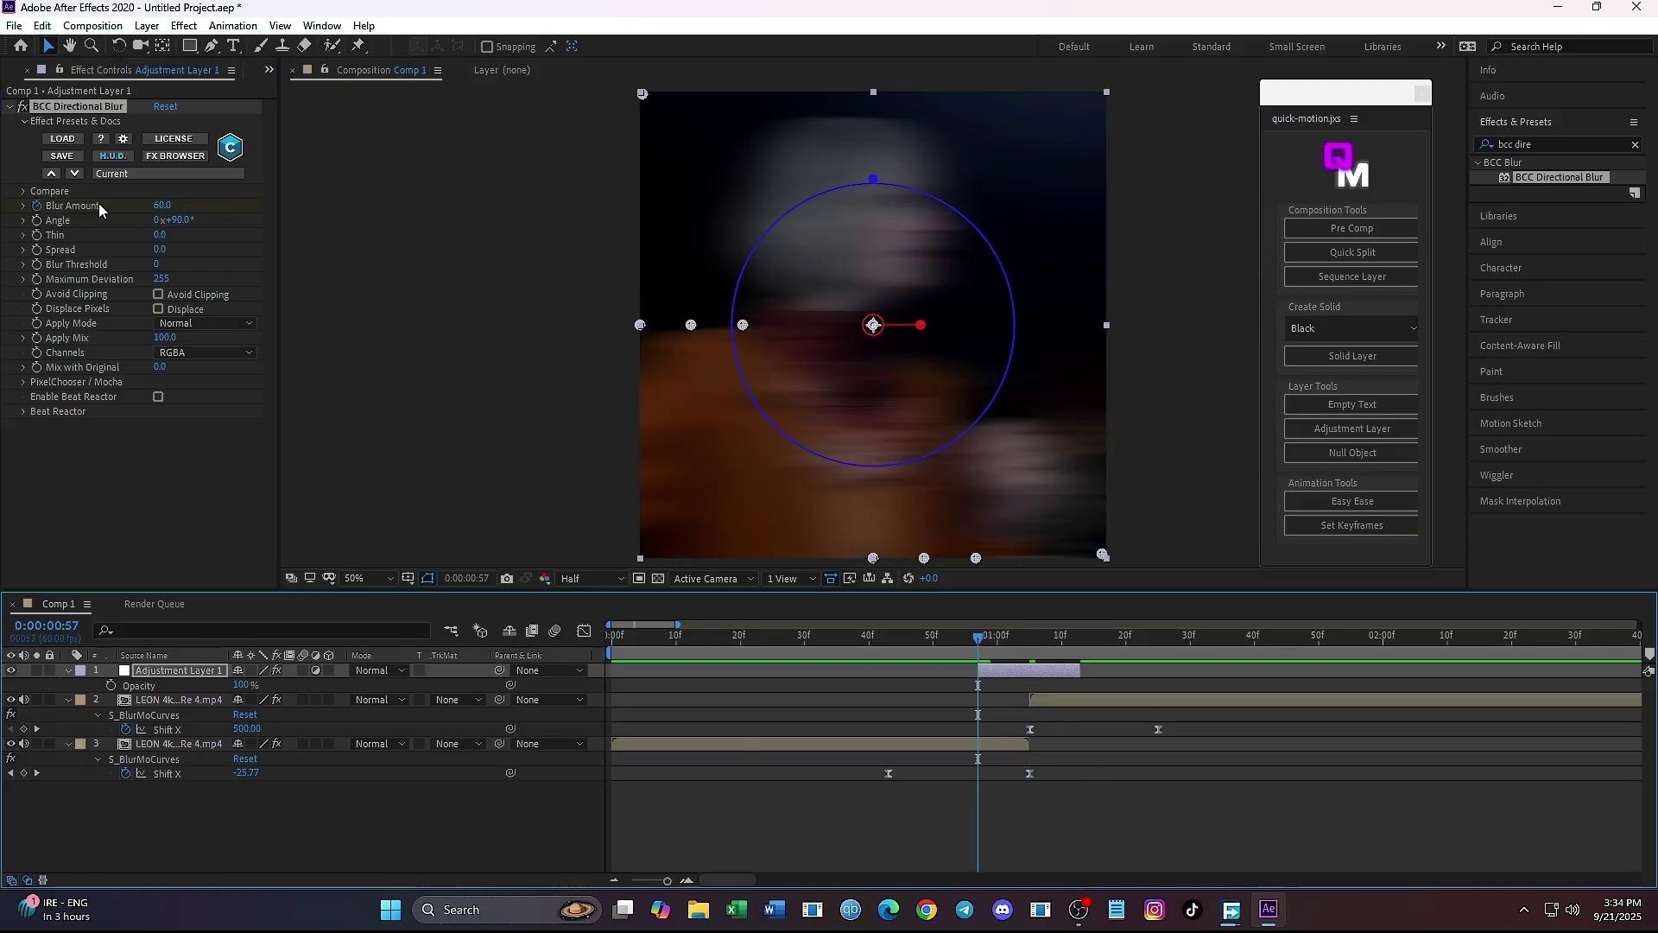
click(159, 205)
key(Return)
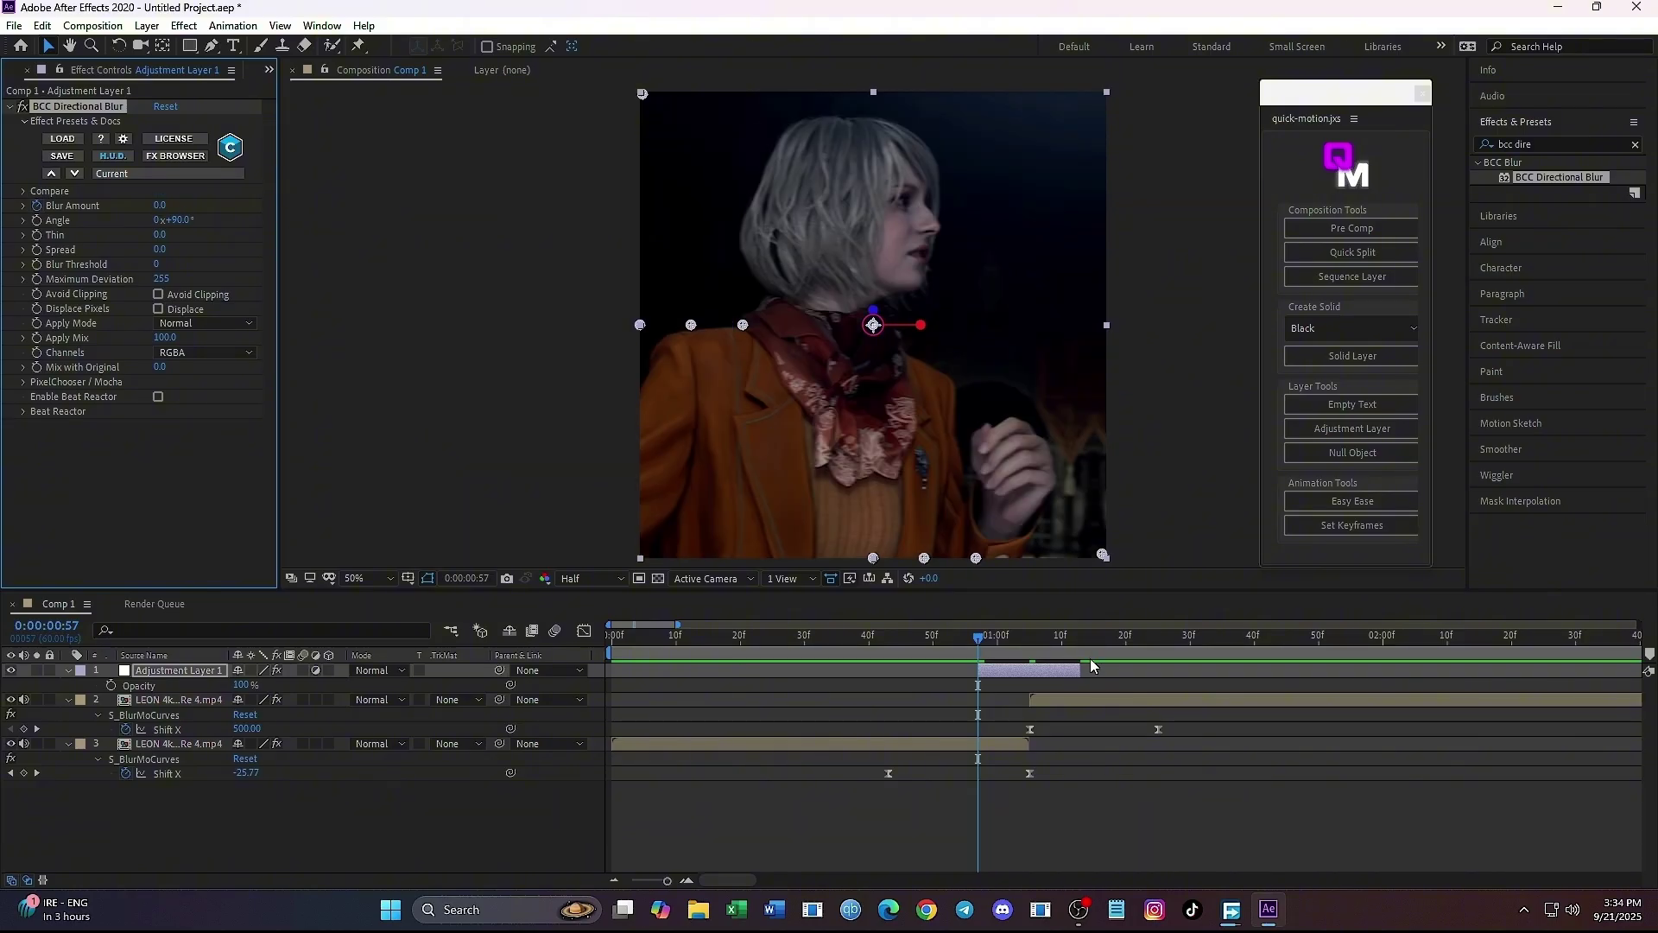
drag(1075, 646, 1079, 647)
click(159, 206)
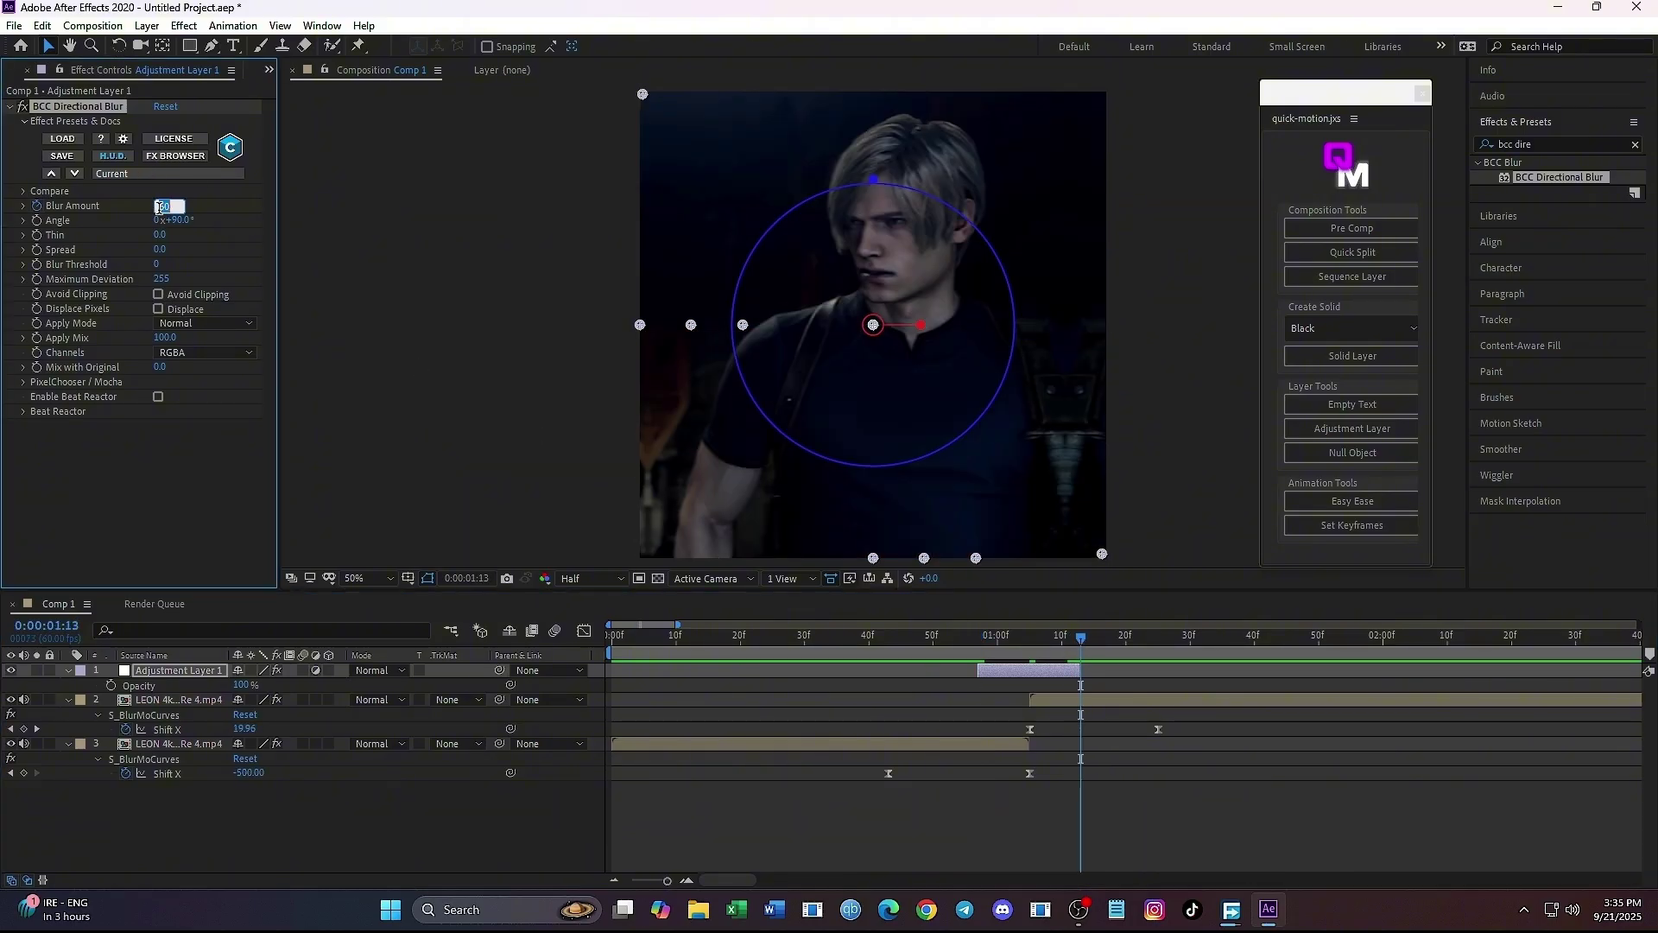
key(Return)
Easy-ease all three Blur Amount keyframes and play back the transition from 0:32.
key(u)
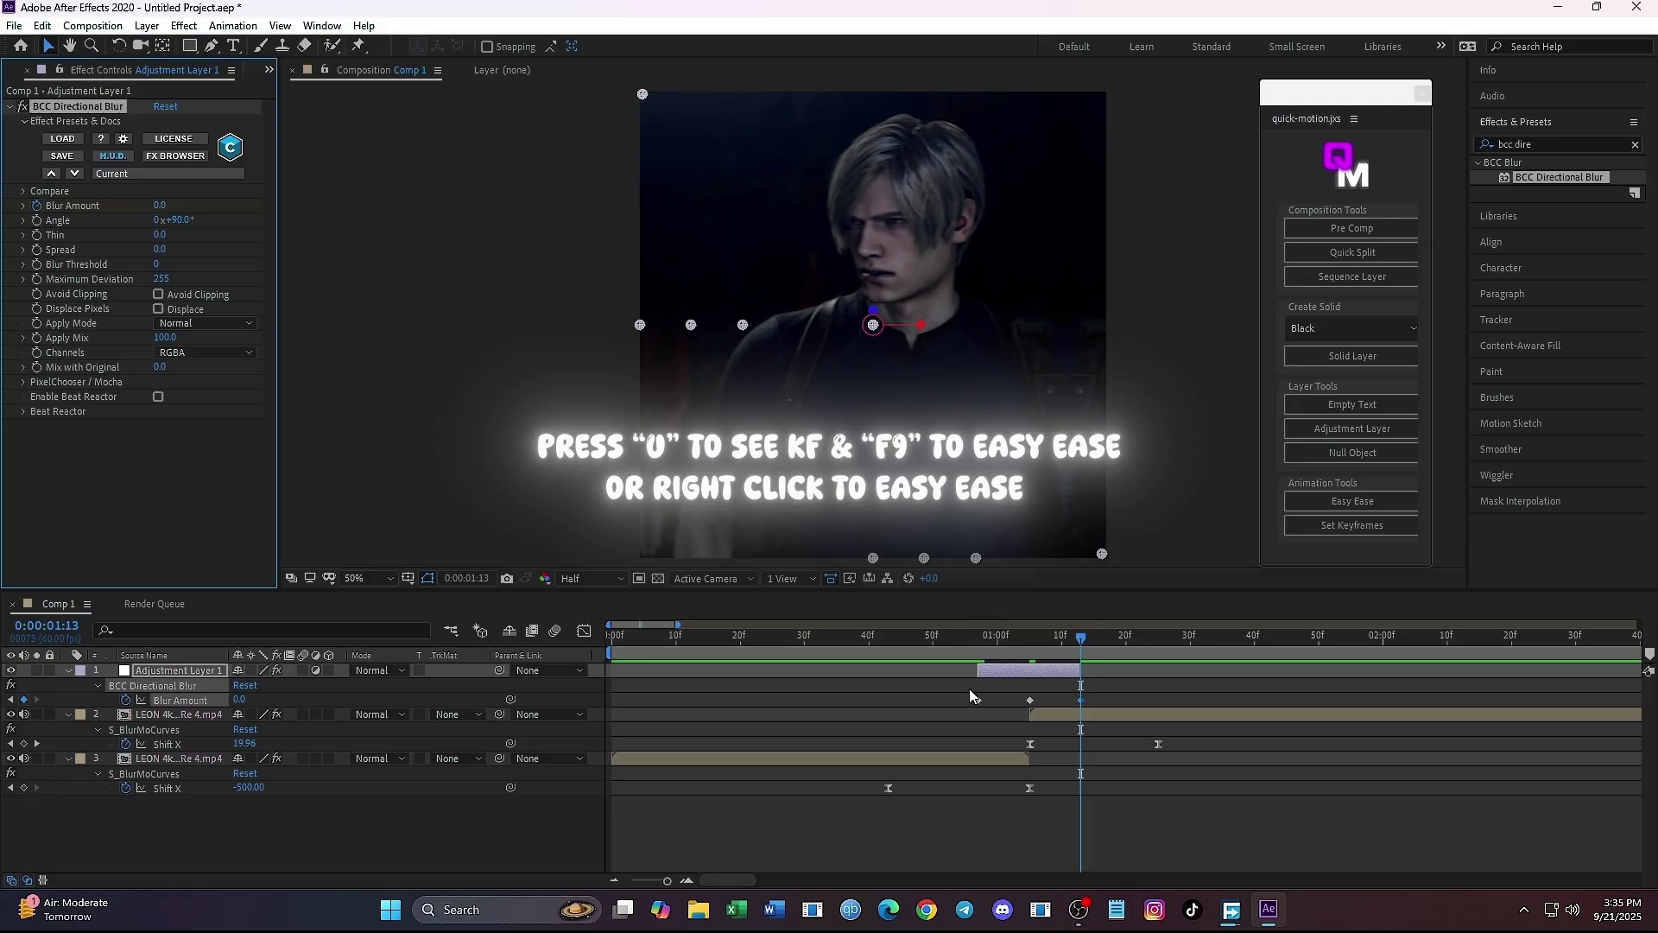
drag(962, 685, 1123, 710)
right_click(1079, 699)
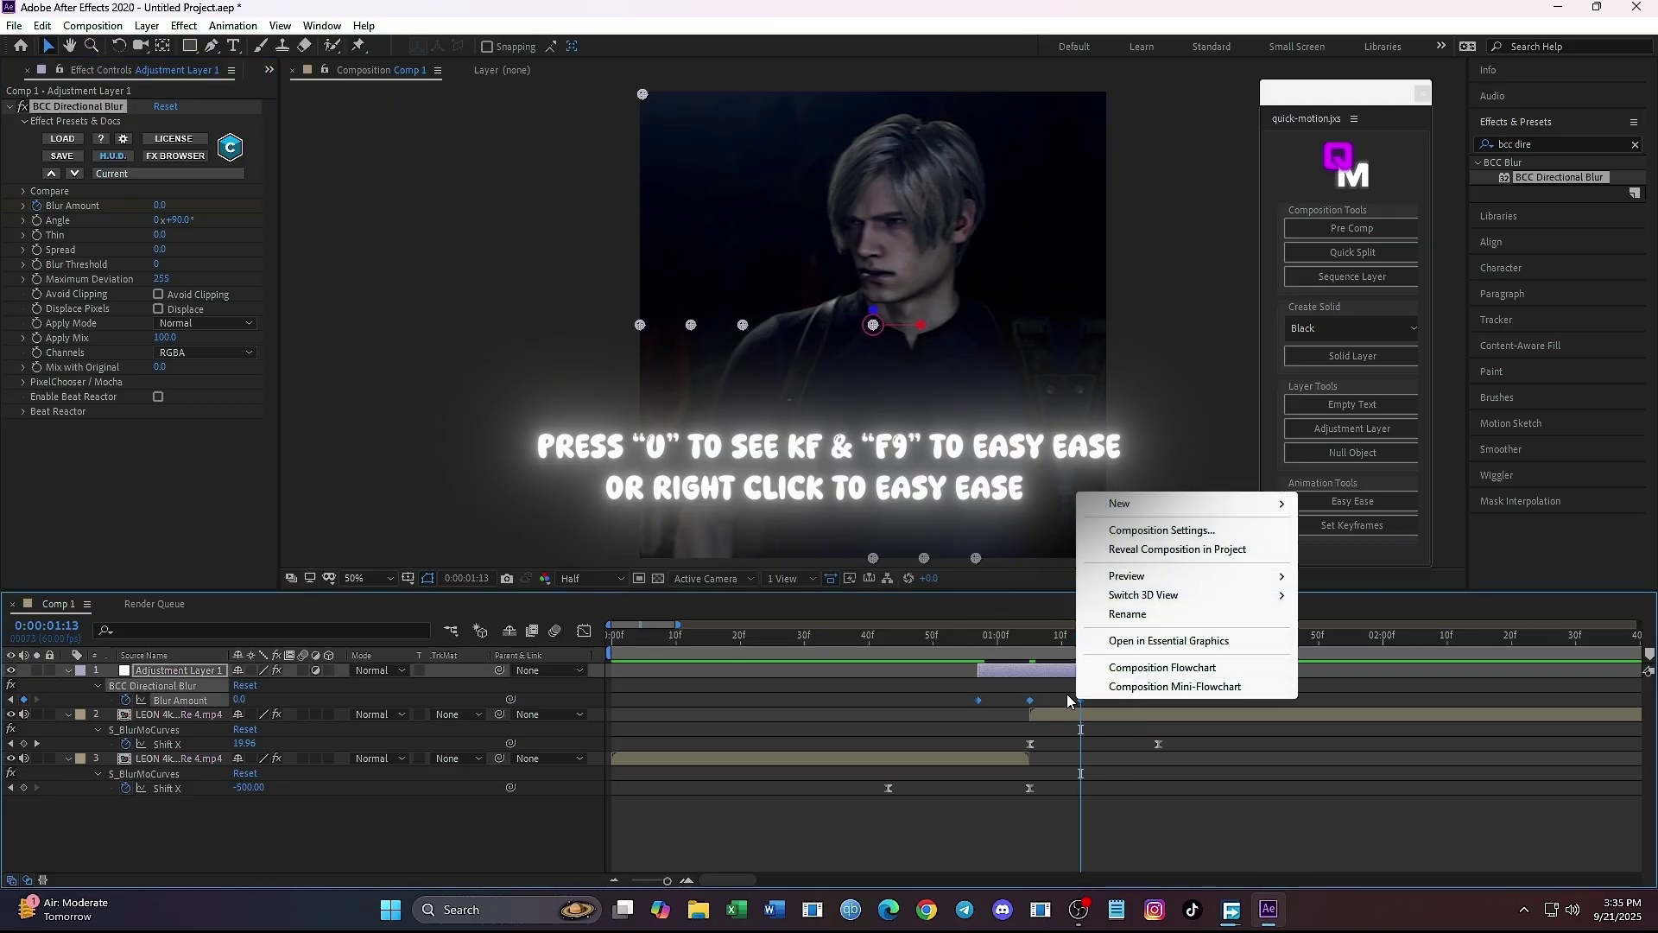
click(1031, 698)
right_click(1031, 698)
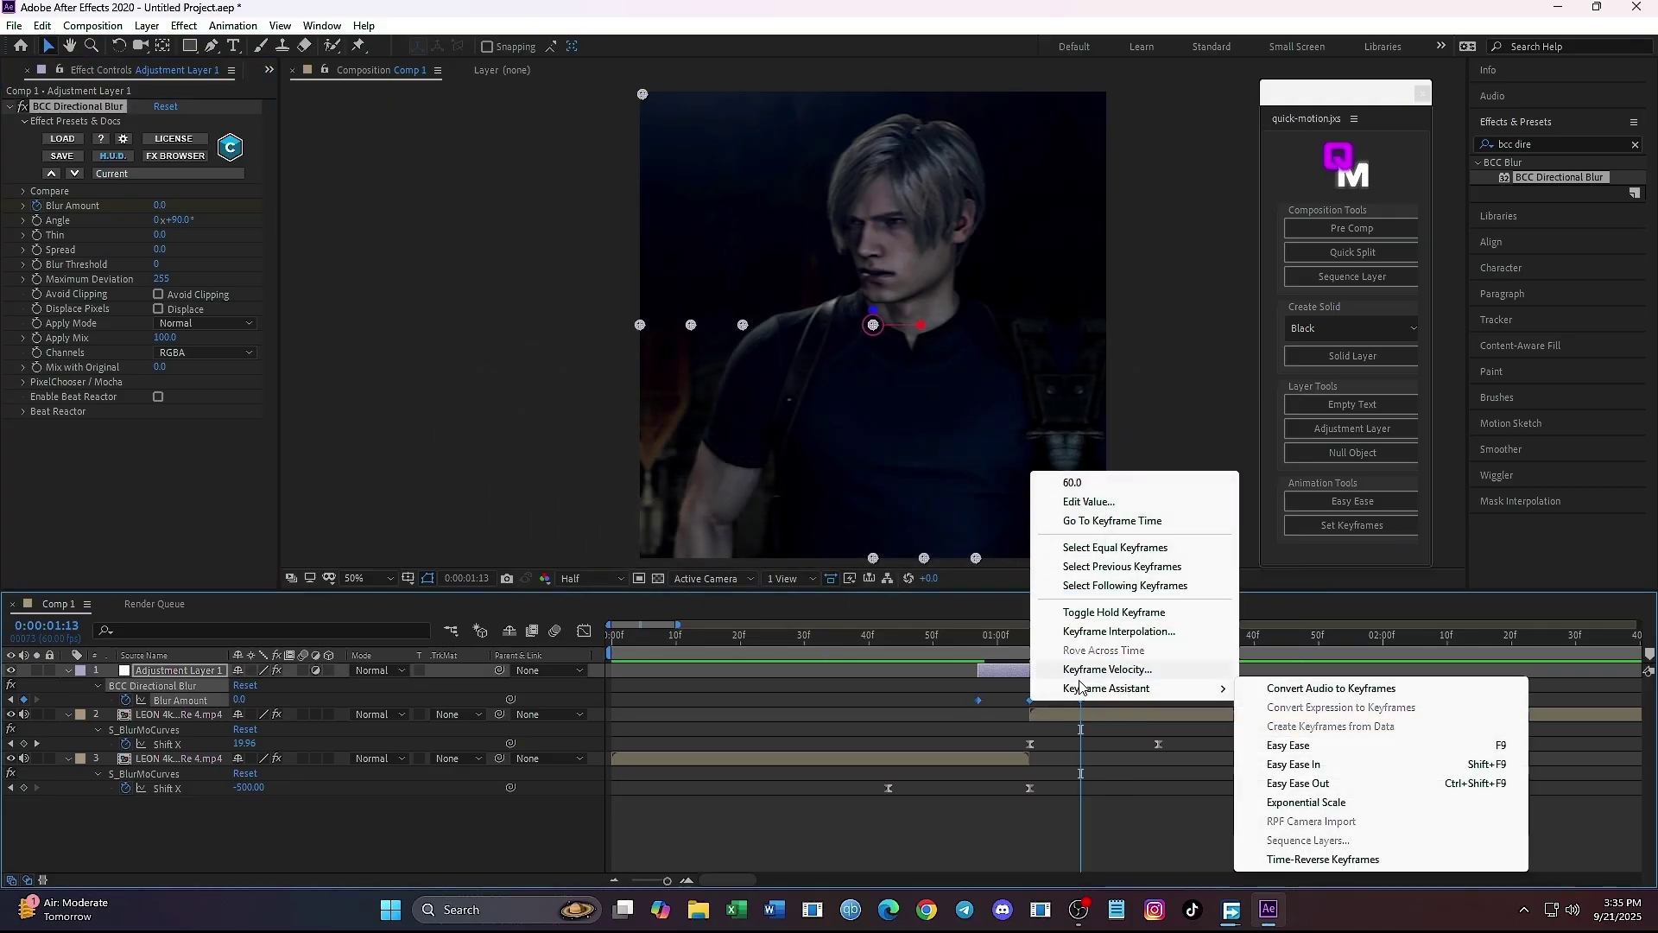
mouse_move(1082, 688)
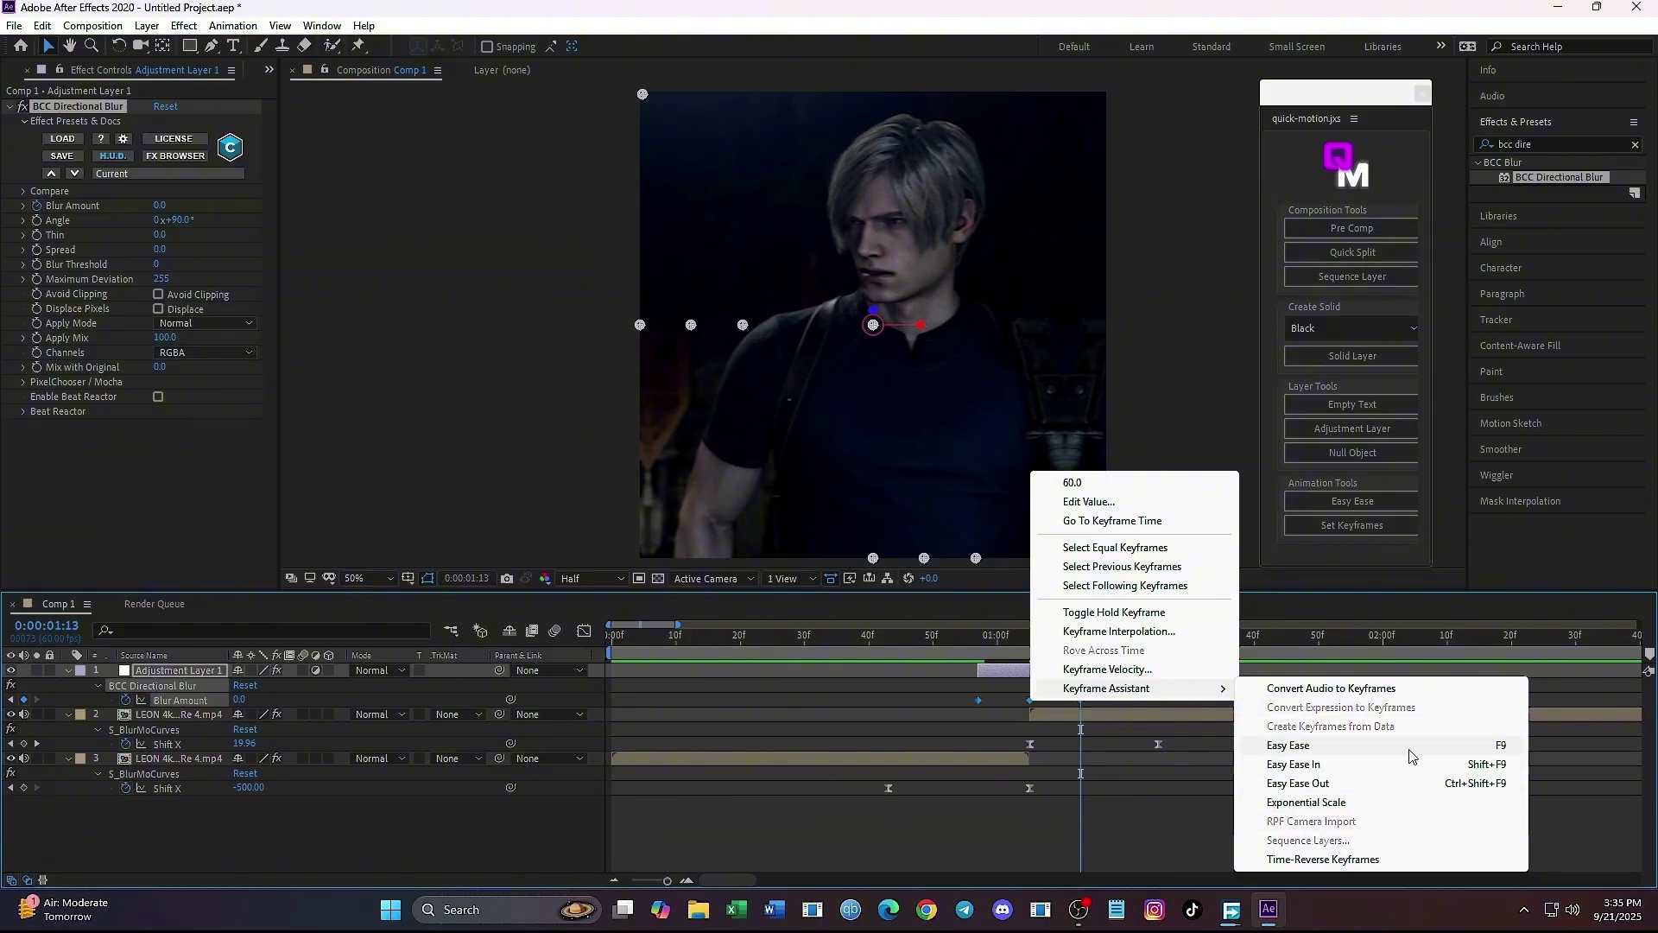
click(1266, 744)
click(817, 639)
key(space)
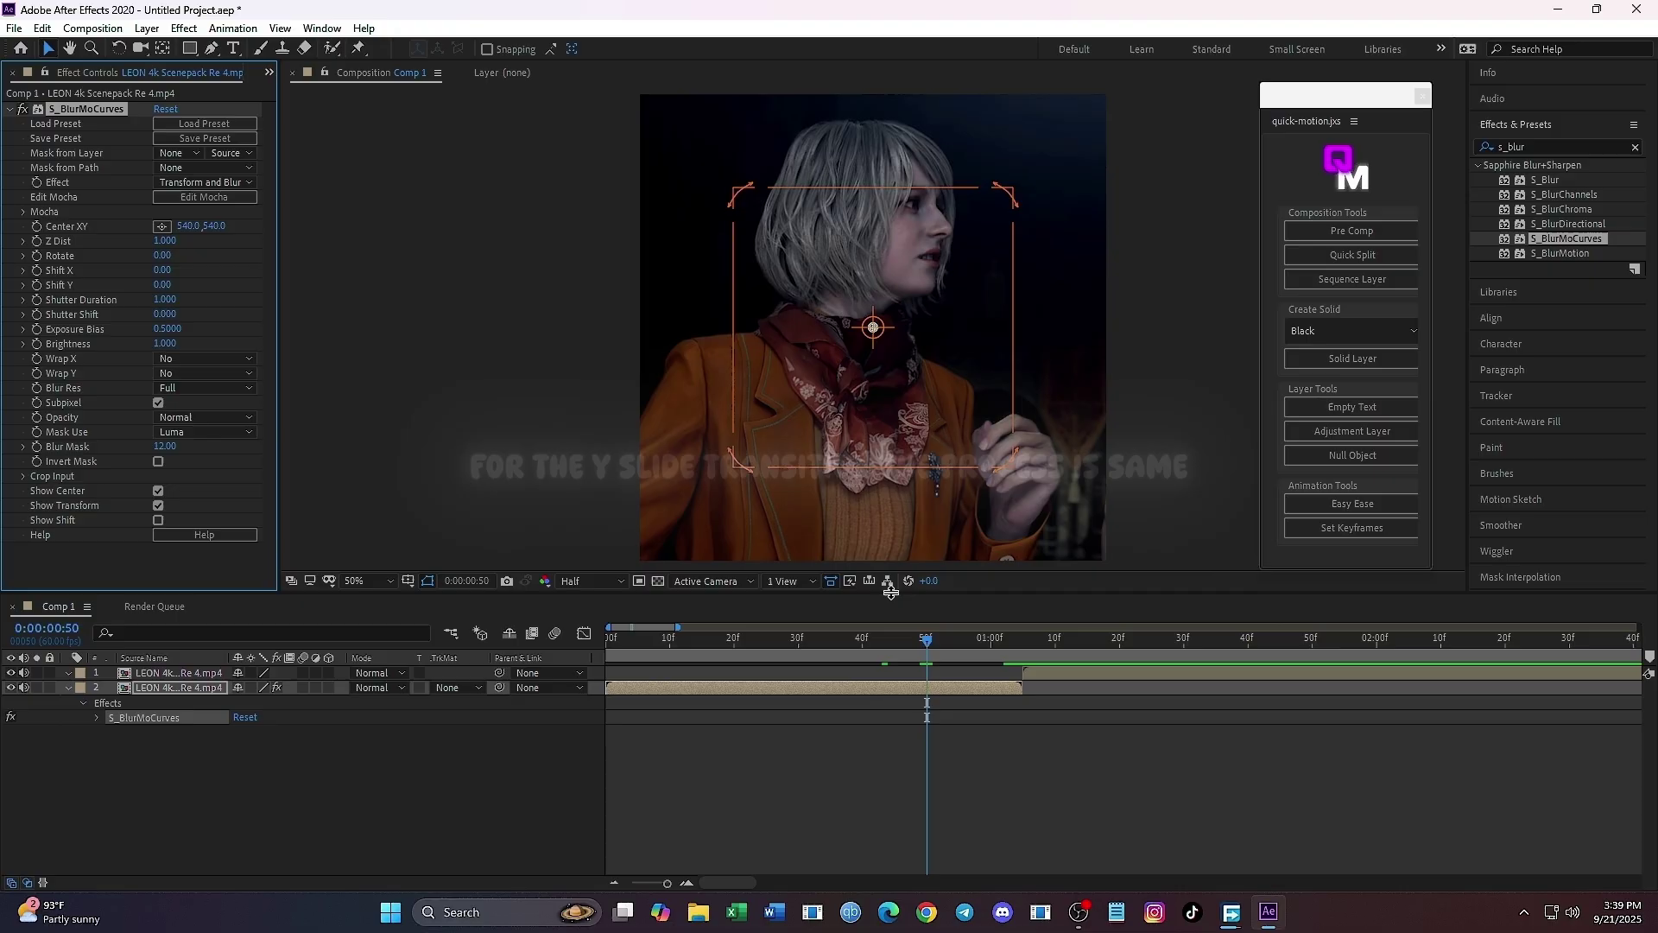
Keyframe Shift Y from 0 at 0:50 to -500 at 1:05, easy-ease both keyframes with F9.
click(36, 285)
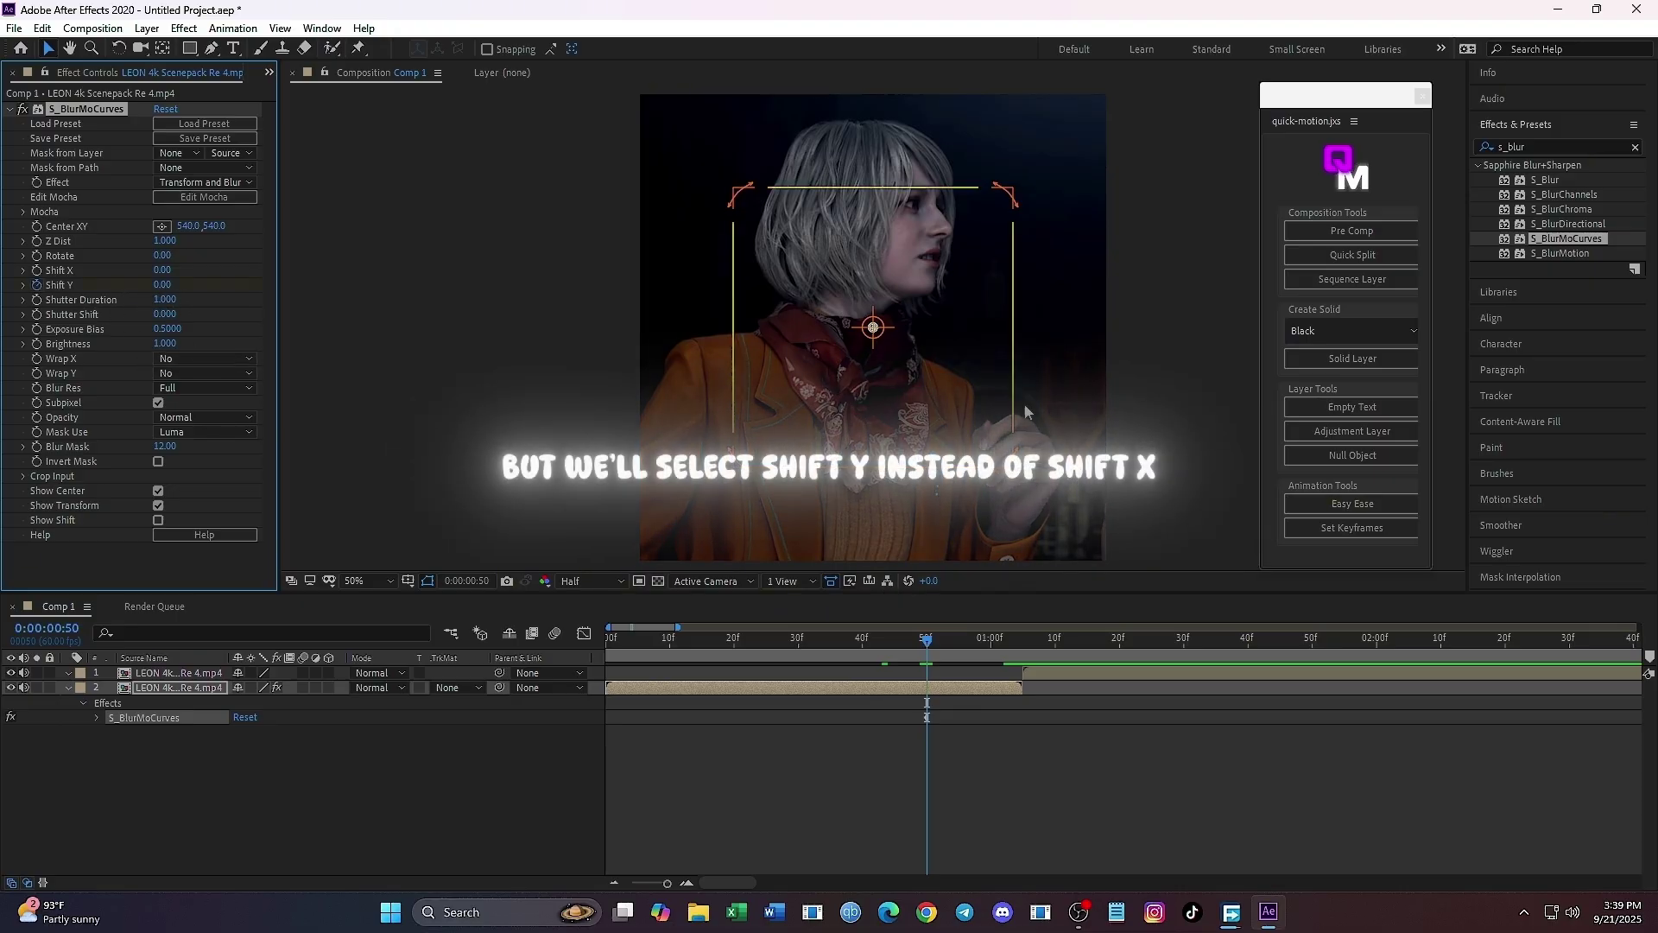
click(1021, 640)
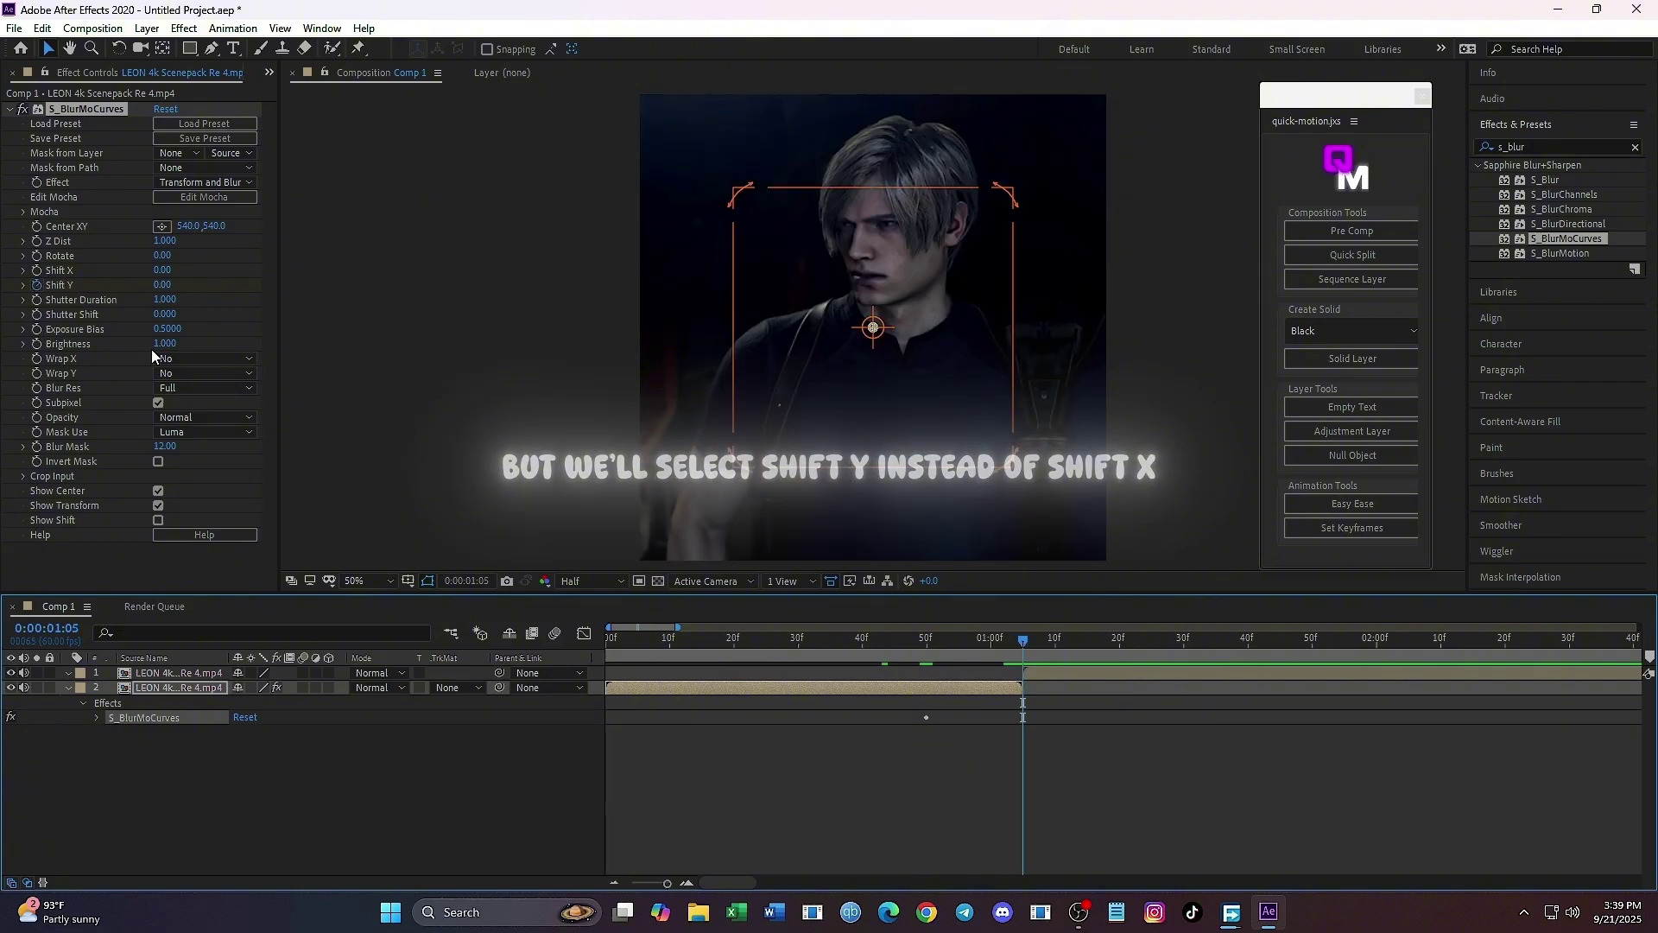
click(162, 285)
text(-50)
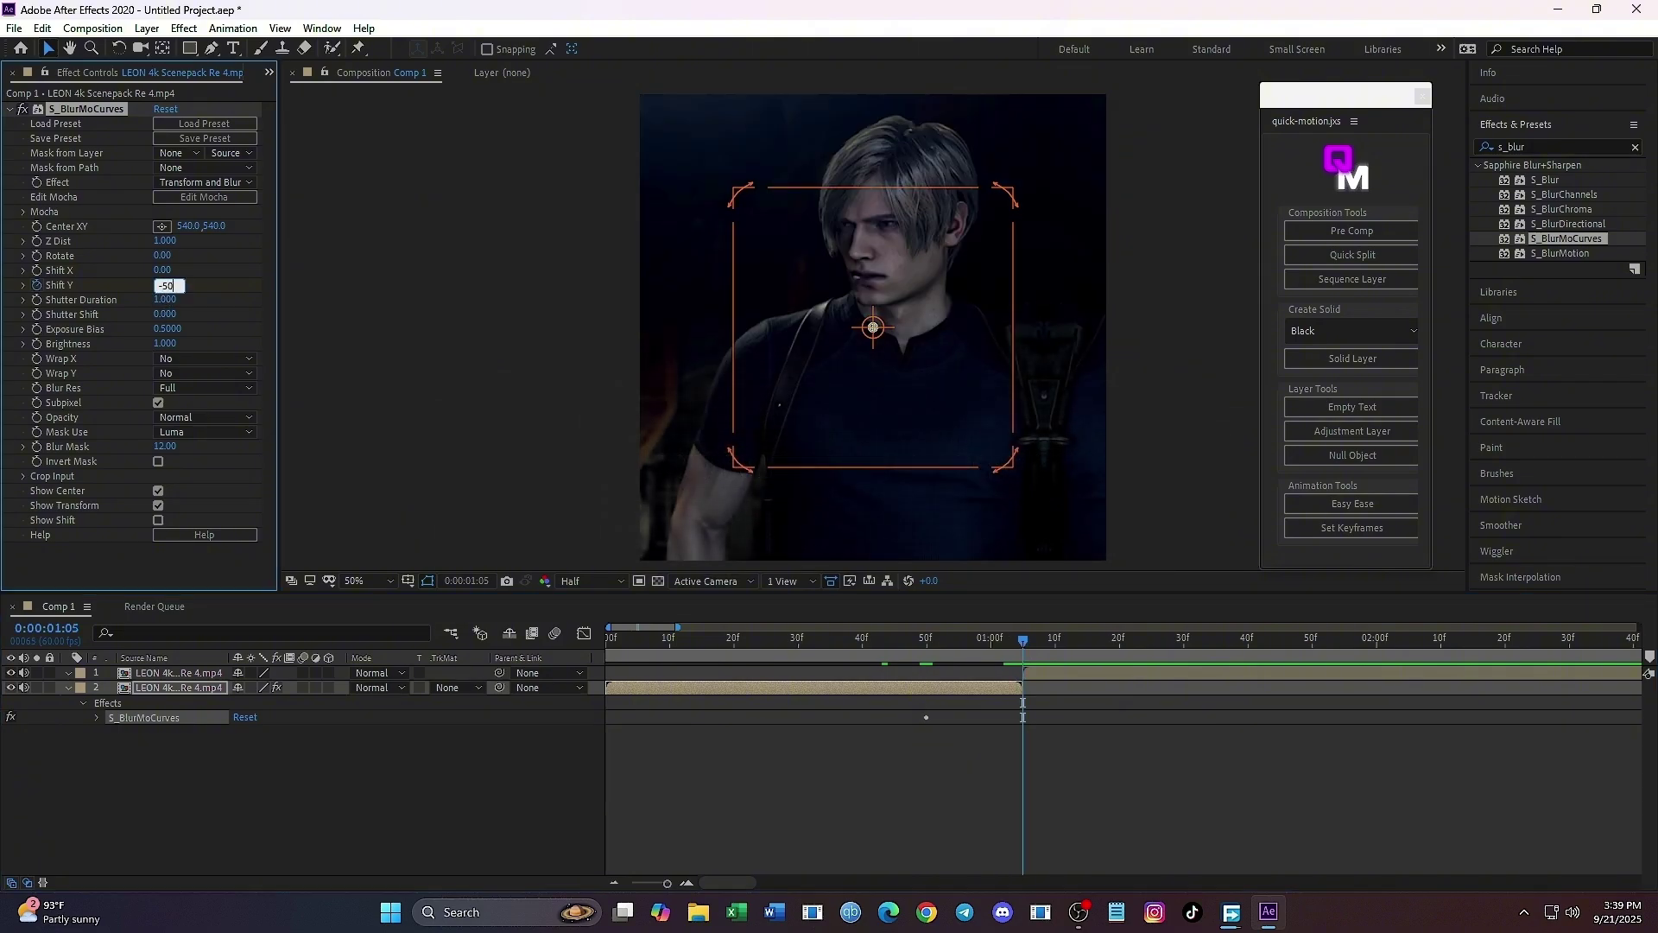
key(Return)
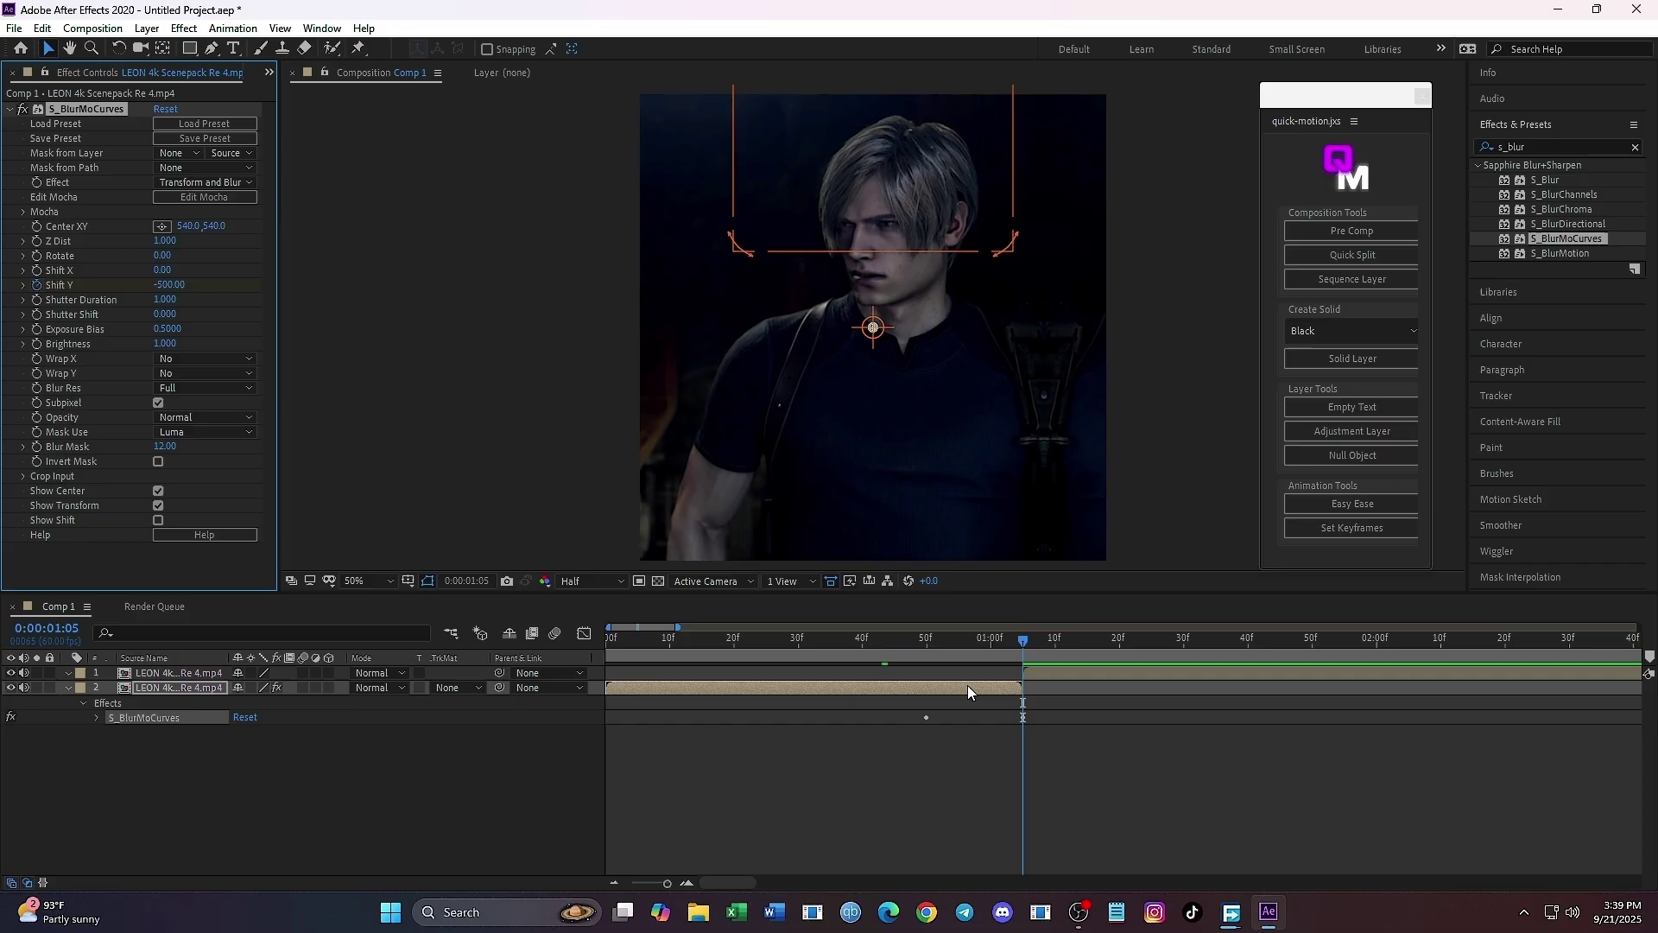
key(u)
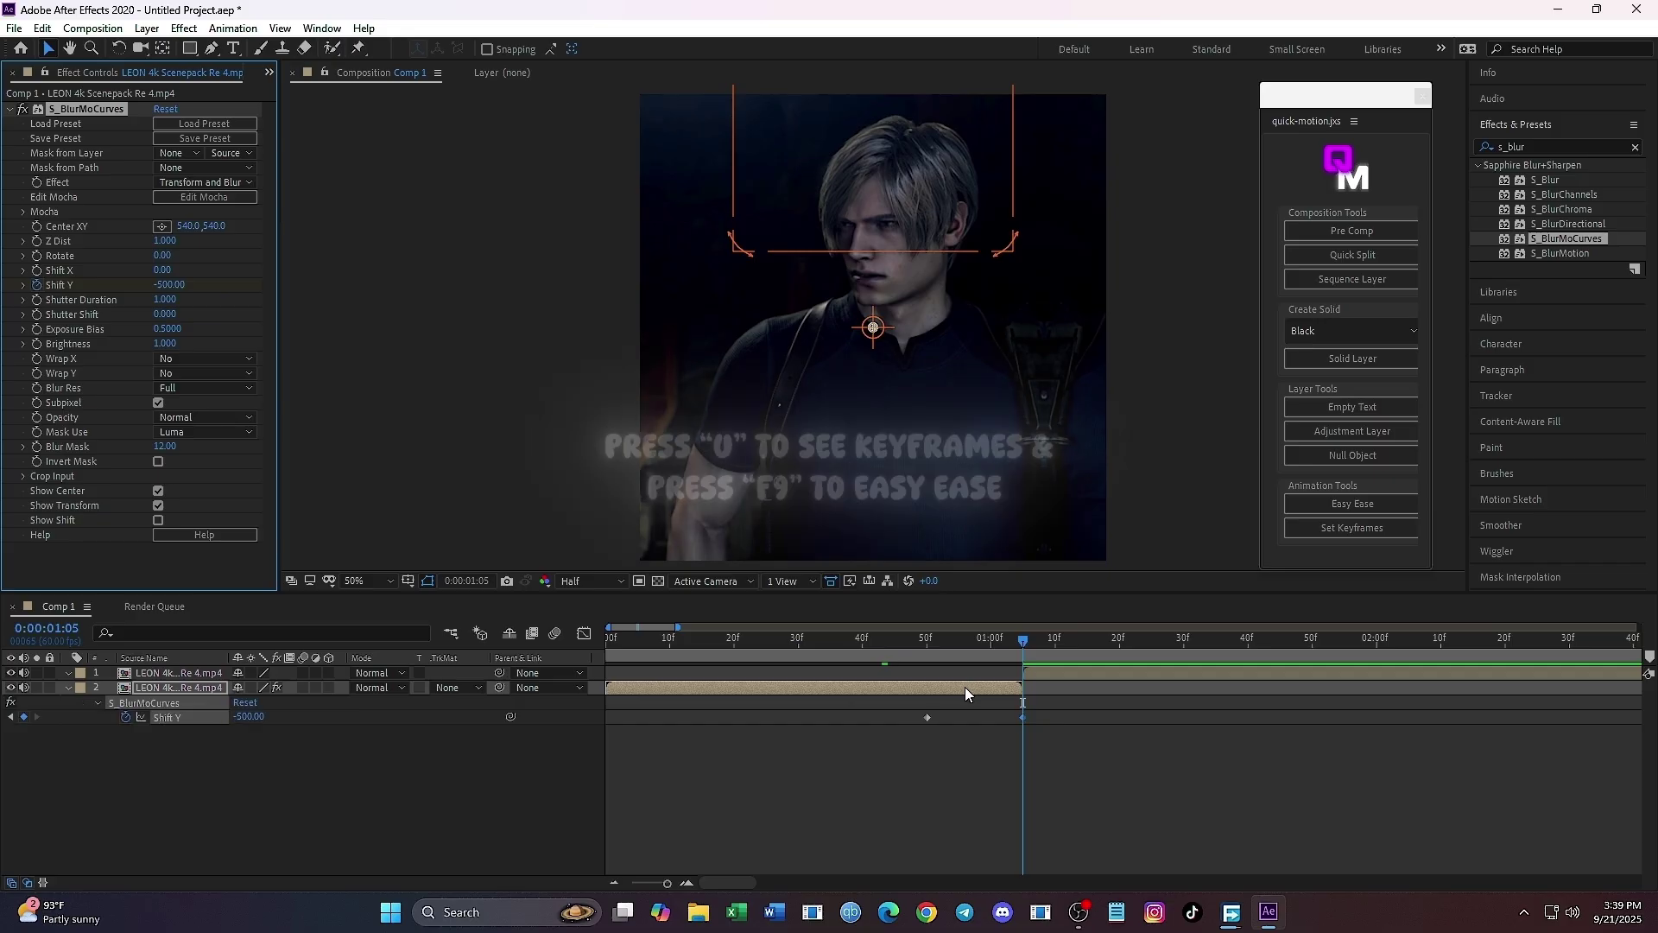
drag(895, 707, 1167, 728)
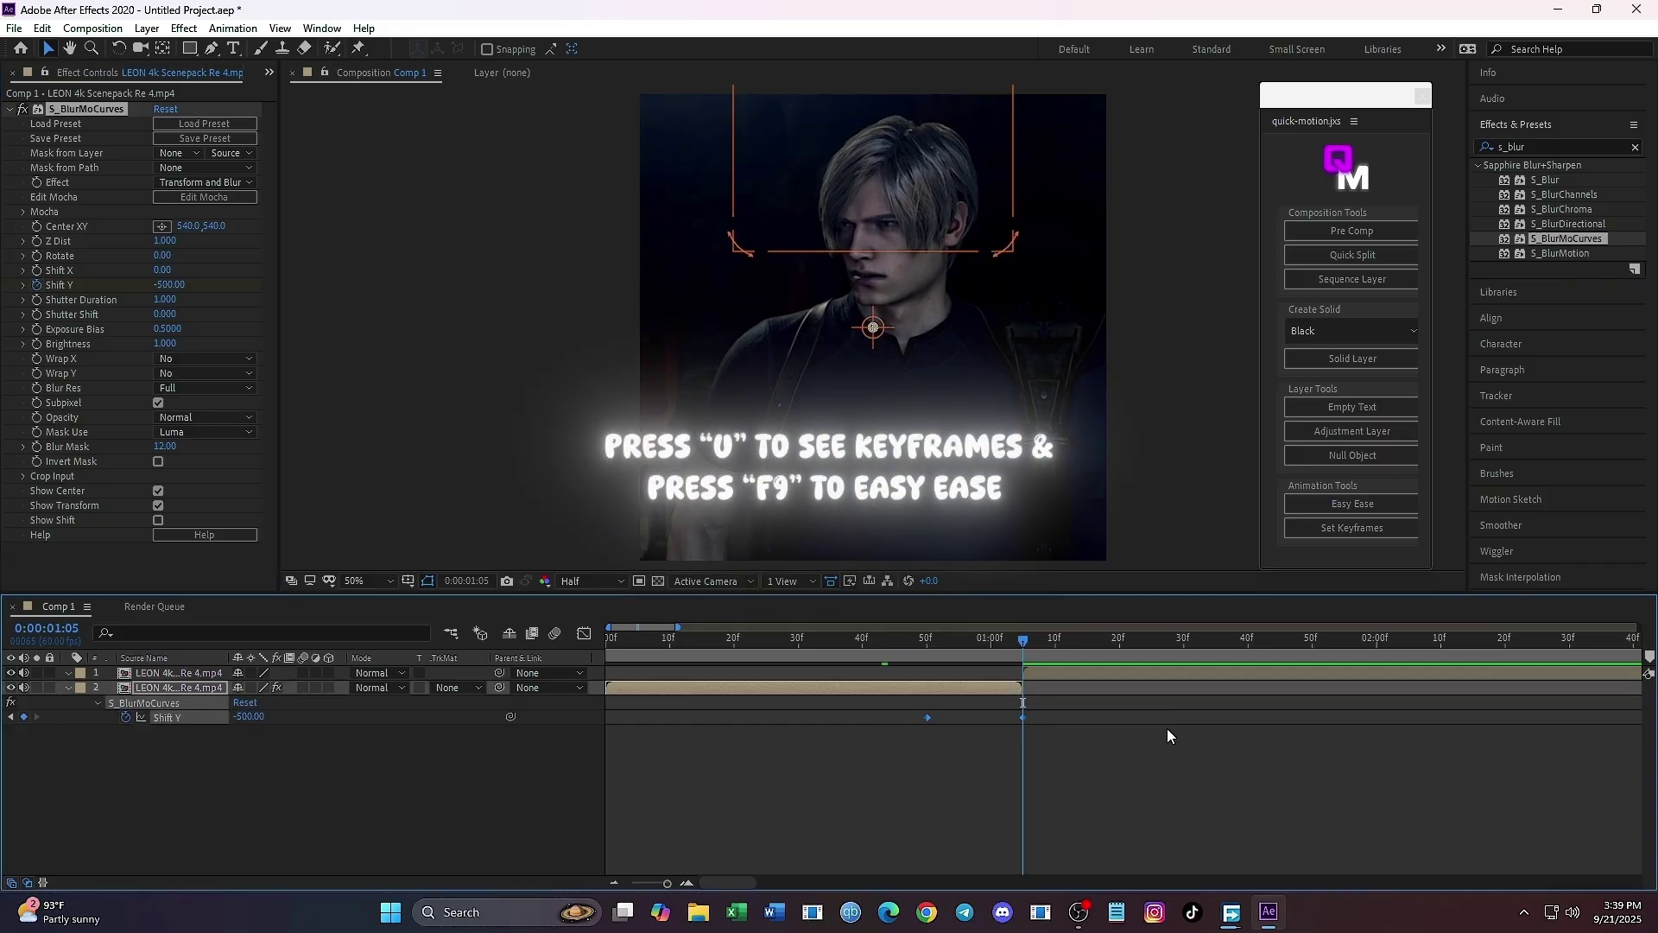
key(F9)
drag(945, 645, 981, 653)
Set Wrap Y to Reflect and select both Shift Y keyframes.
click(192, 373)
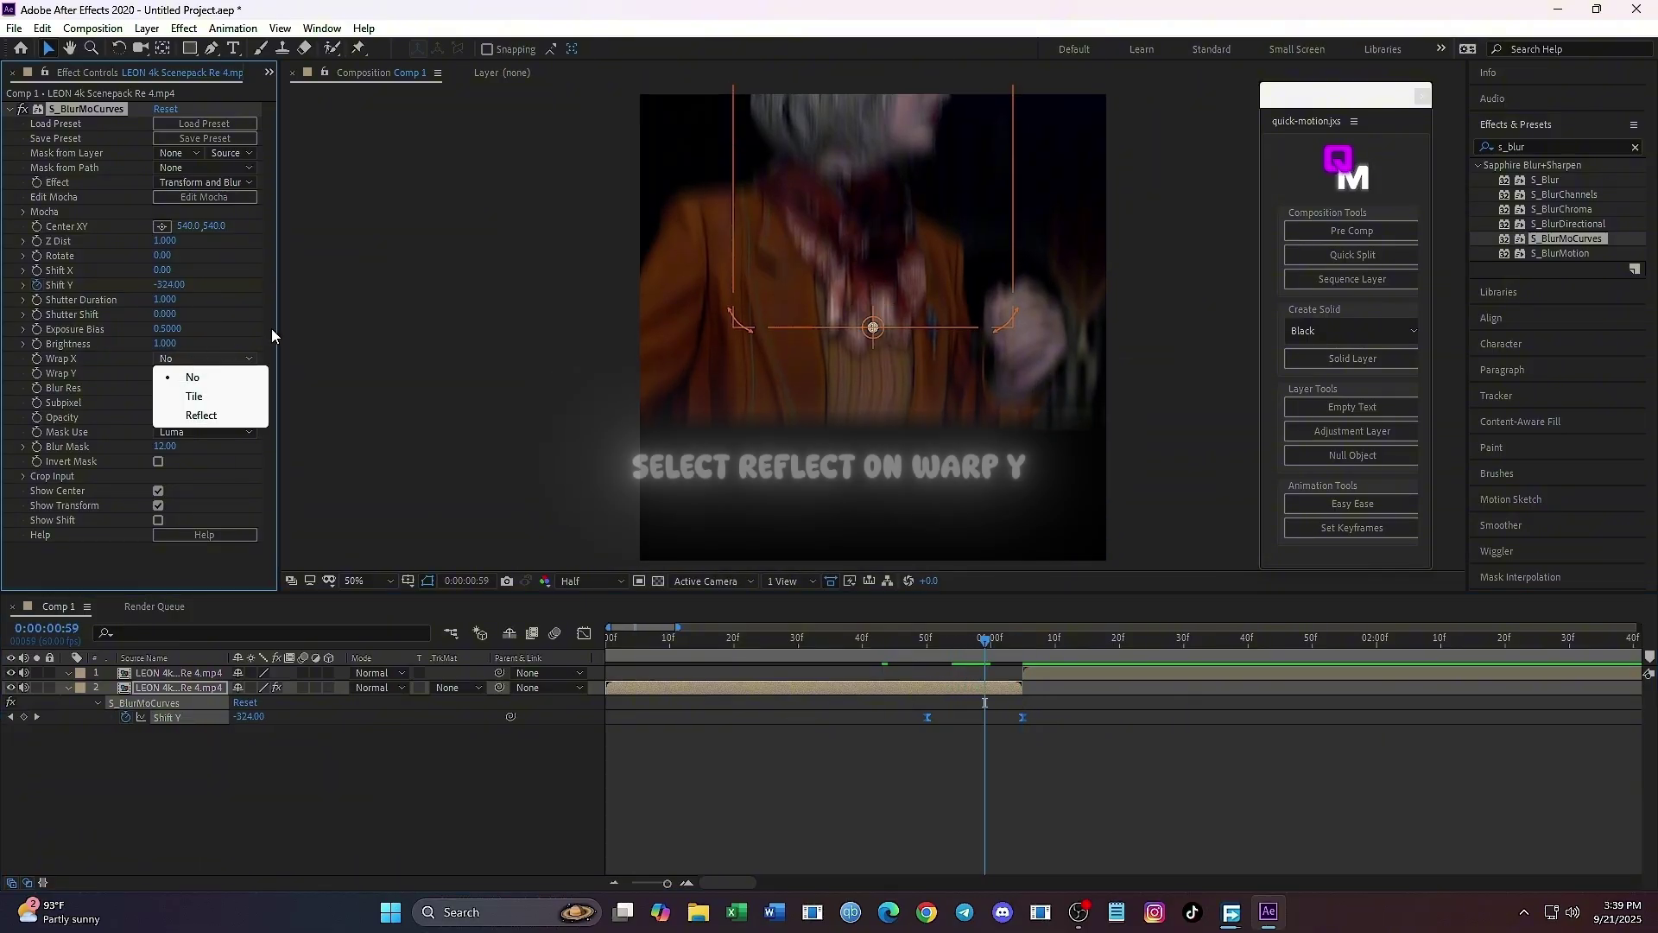
click(202, 430)
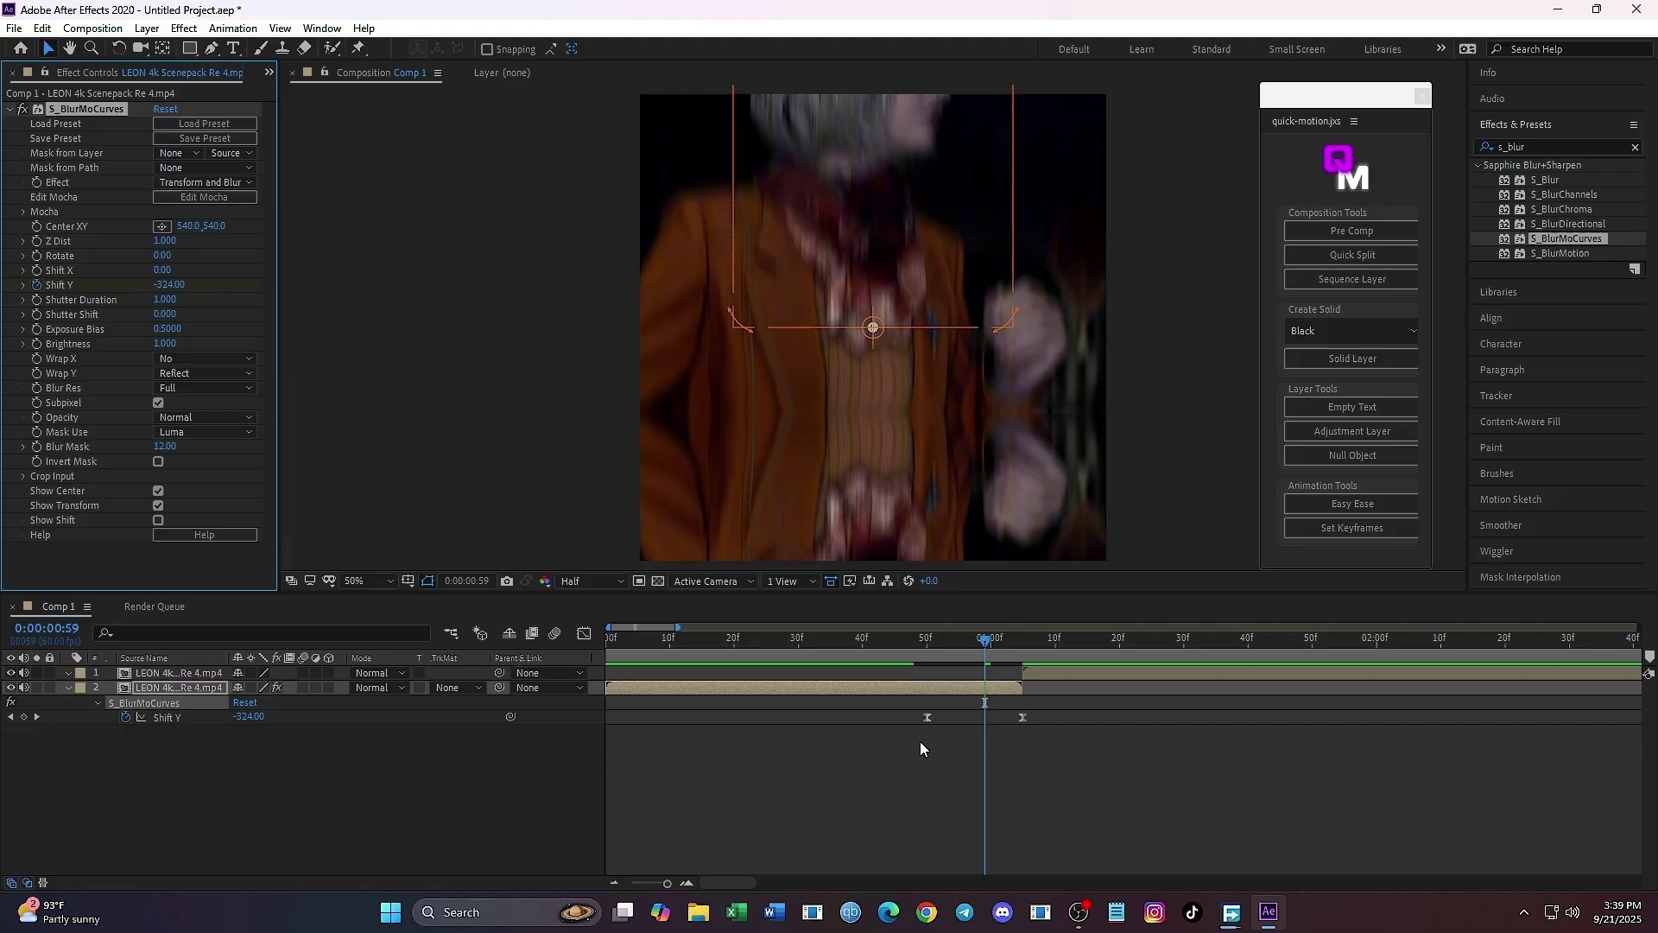
drag(906, 708, 1116, 730)
In the Graph Editor, stretch the Shift Y handles so it holds near 0 then drops steeply.
click(584, 634)
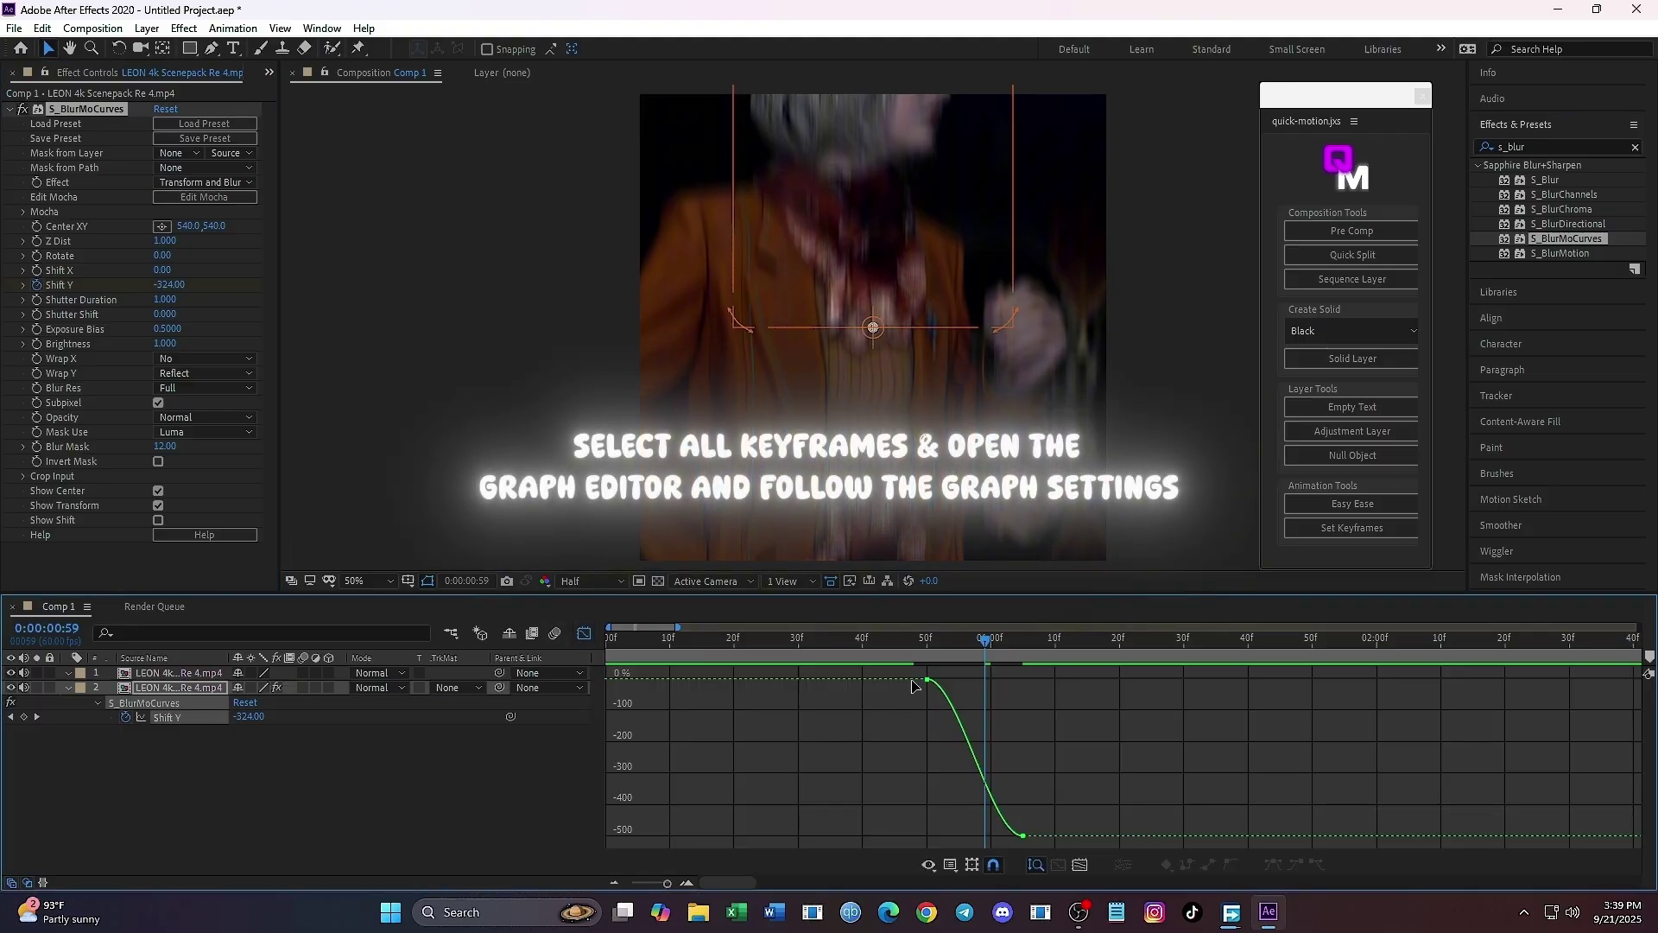
click(687, 882)
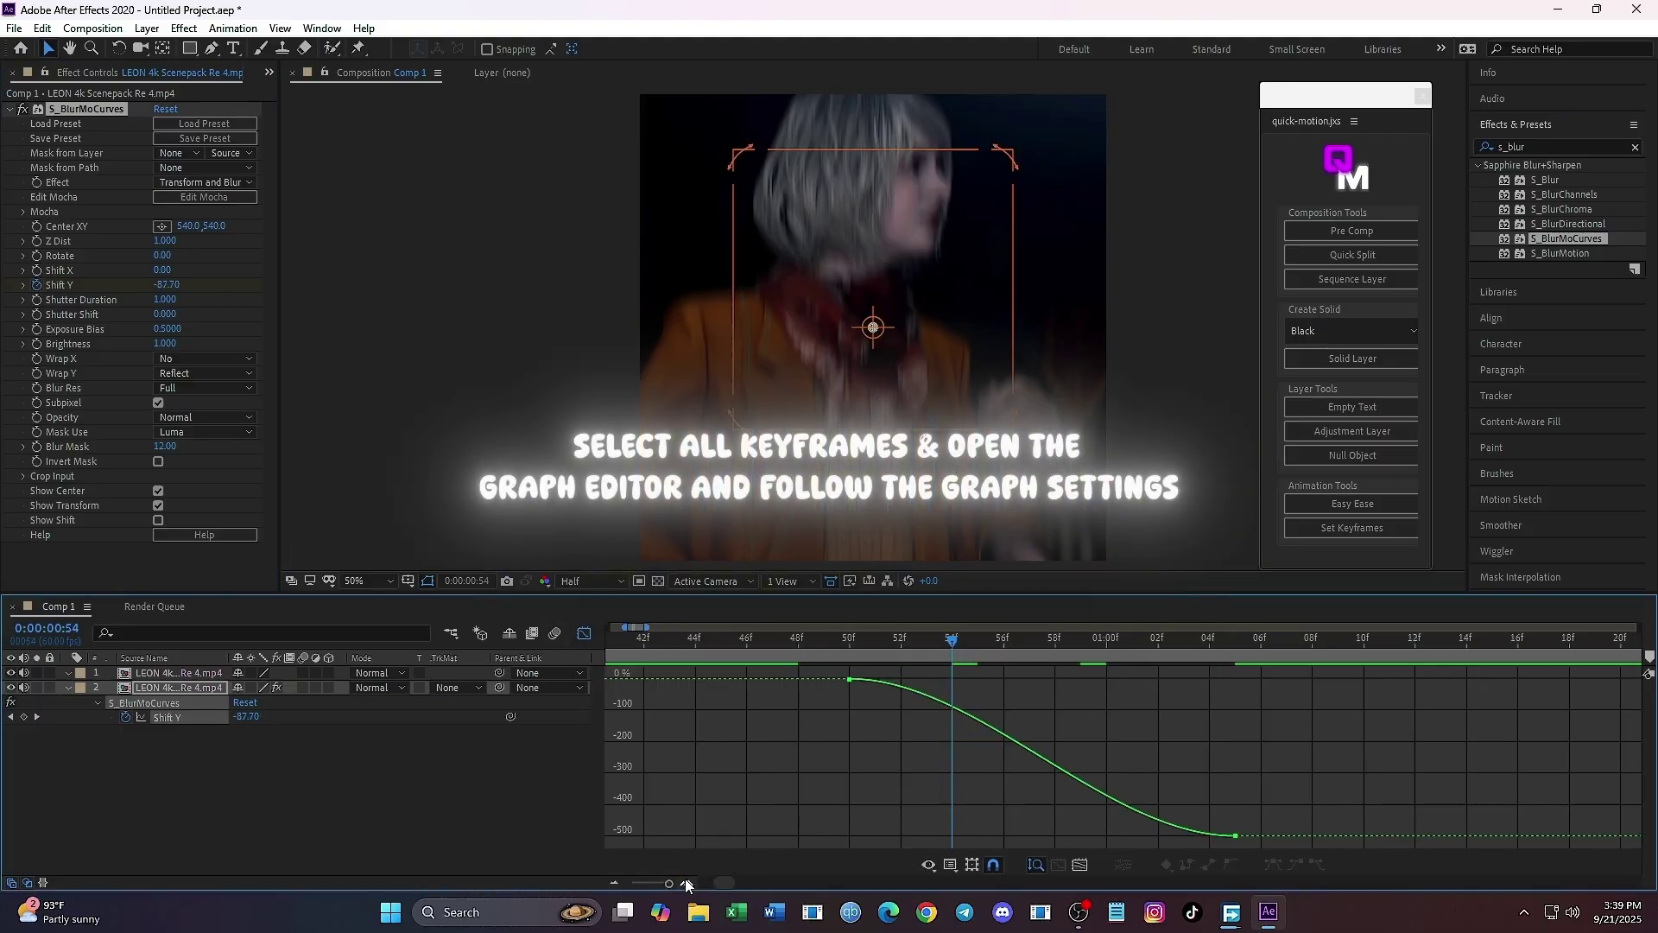
click(851, 681)
drag(979, 681, 1040, 680)
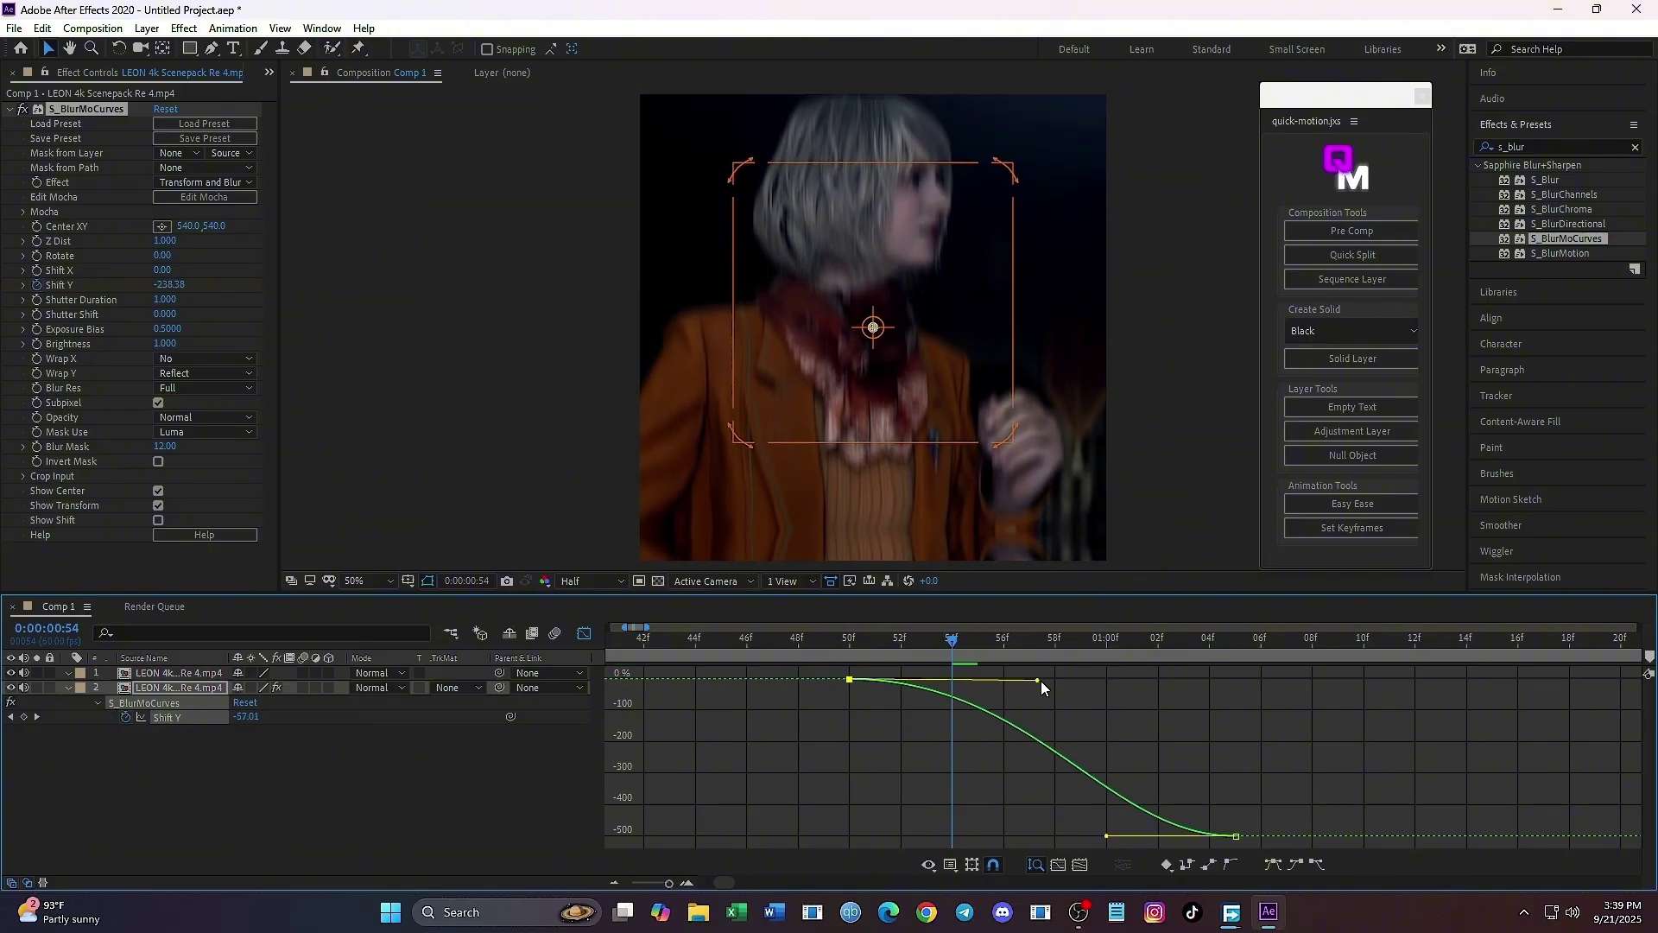
drag(1107, 828, 1219, 697)
click(1161, 826)
drag(1060, 685, 1192, 679)
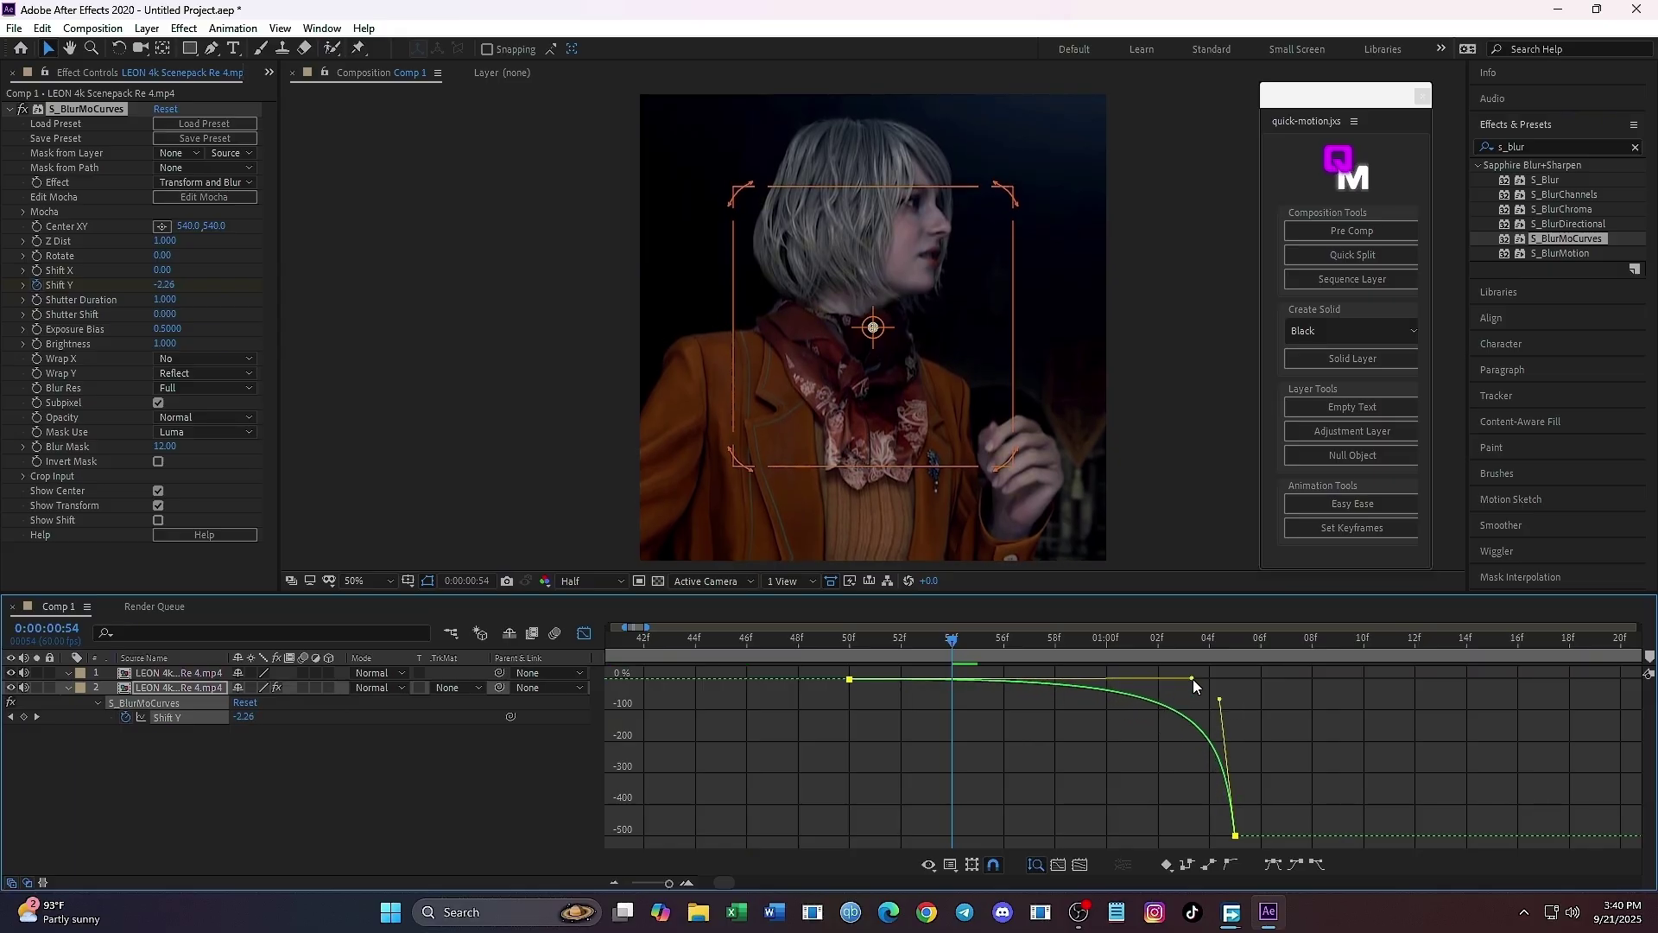
click(584, 633)
drag(785, 657, 1244, 679)
Apply S_BlurMoCurves to layer 1 at 1:05 and keyframe Shift Y from 500 to 0 at 1:10.
click(1248, 674)
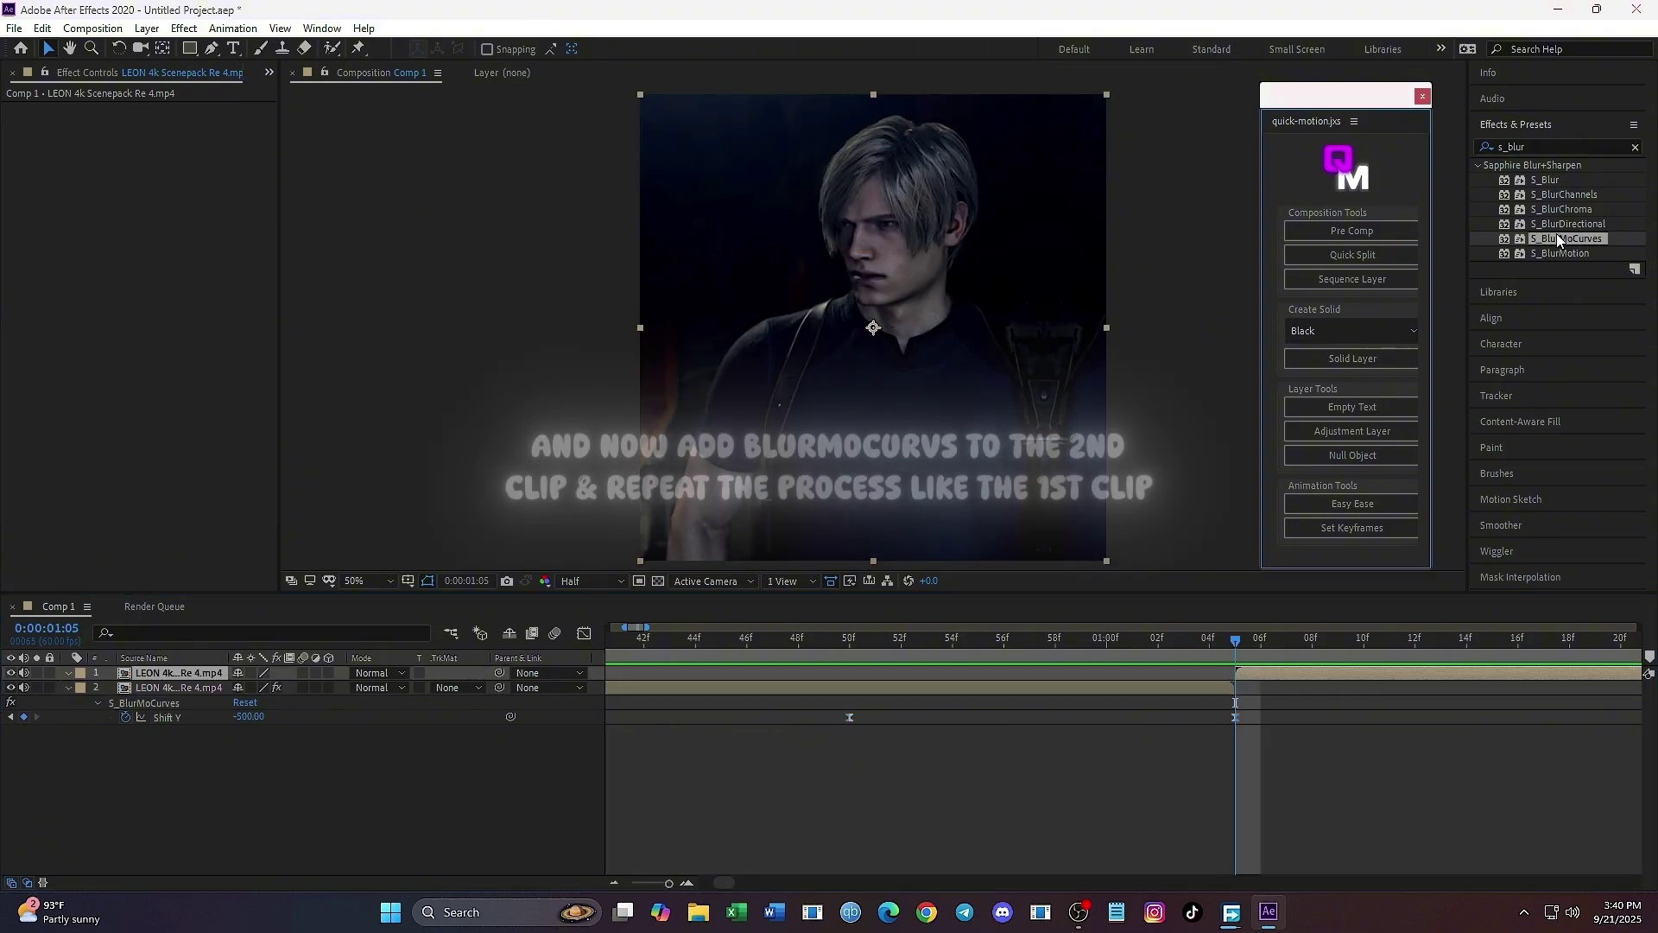
drag(1570, 239, 1264, 676)
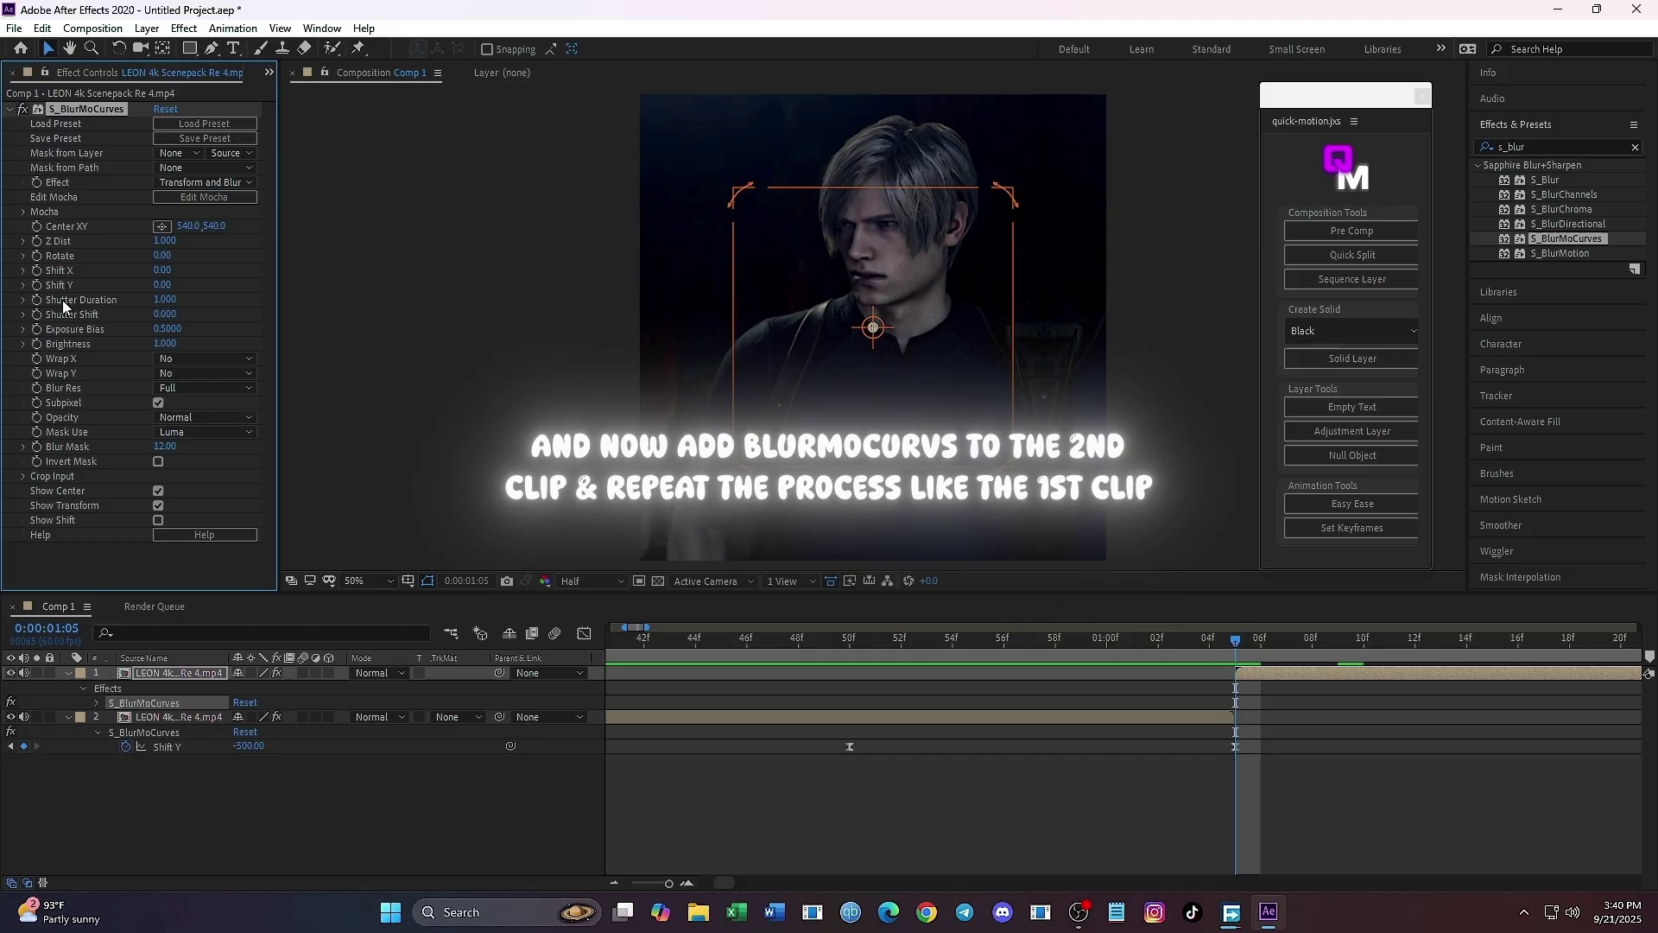
click(161, 284)
text(500)
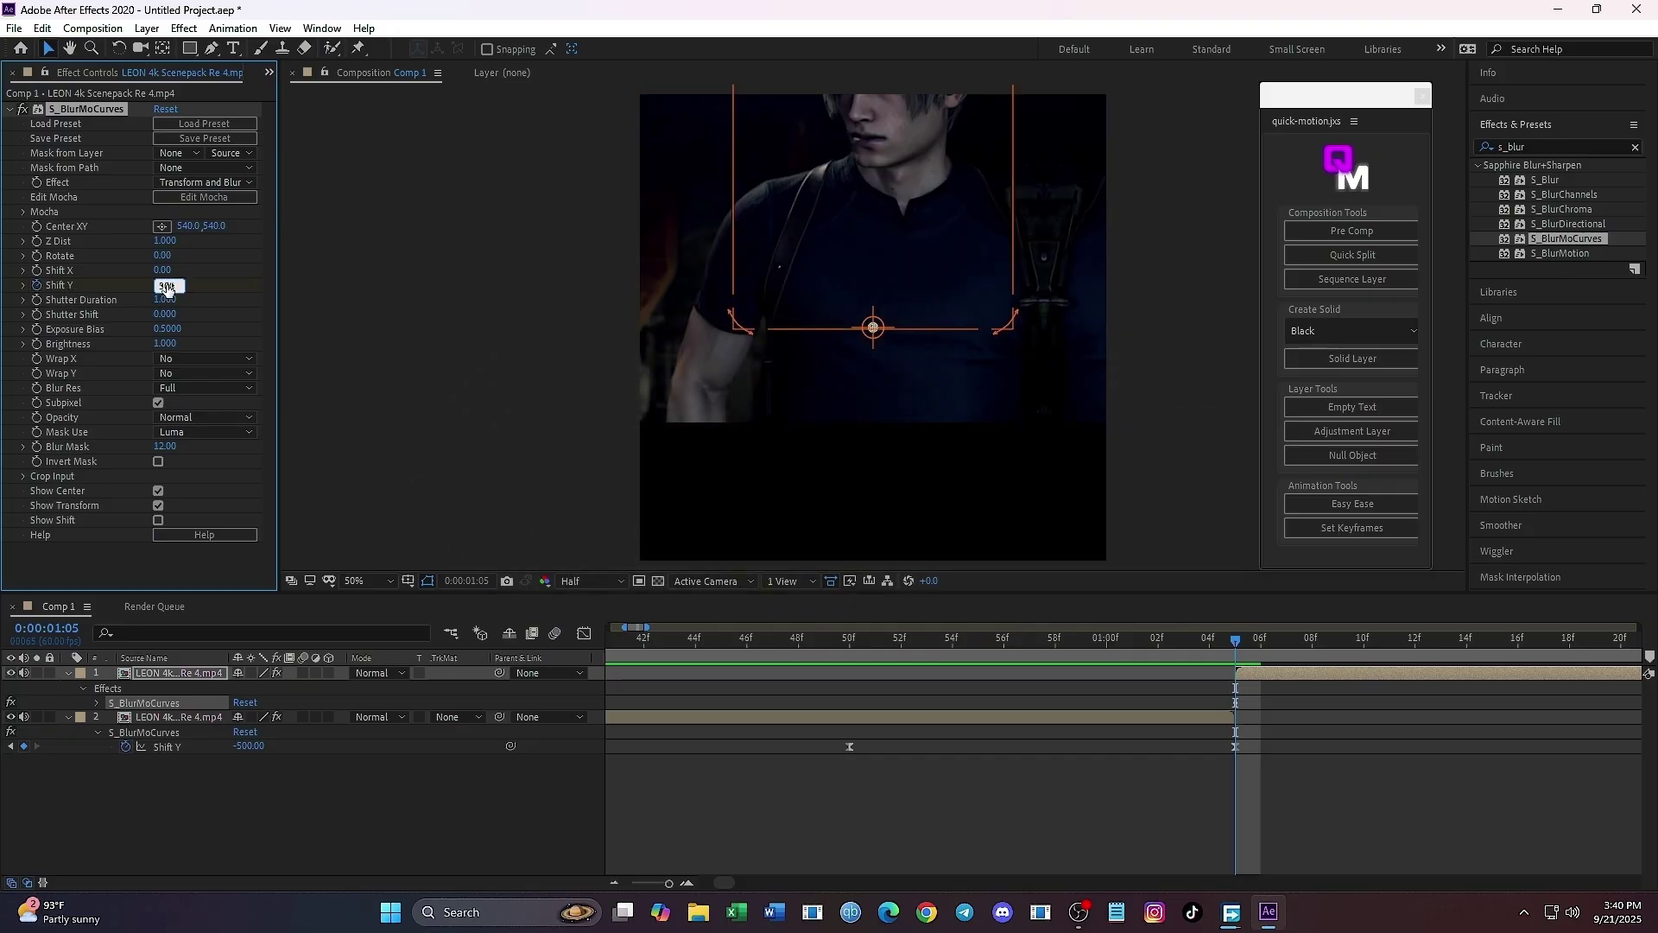
key(Return)
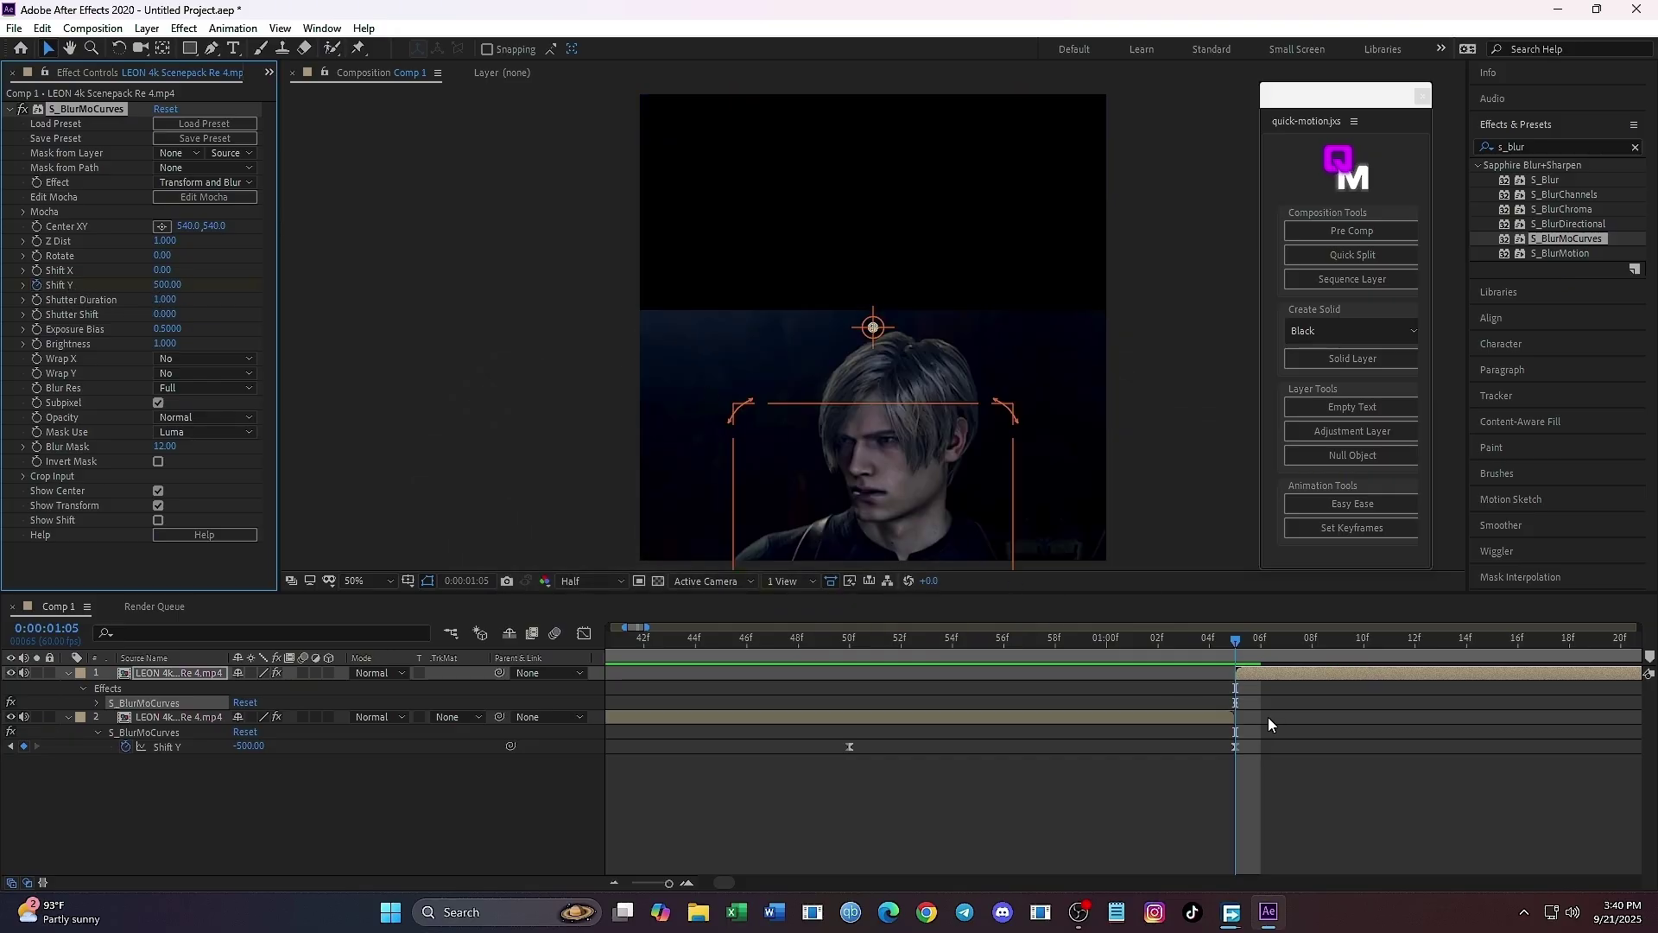
click(1361, 649)
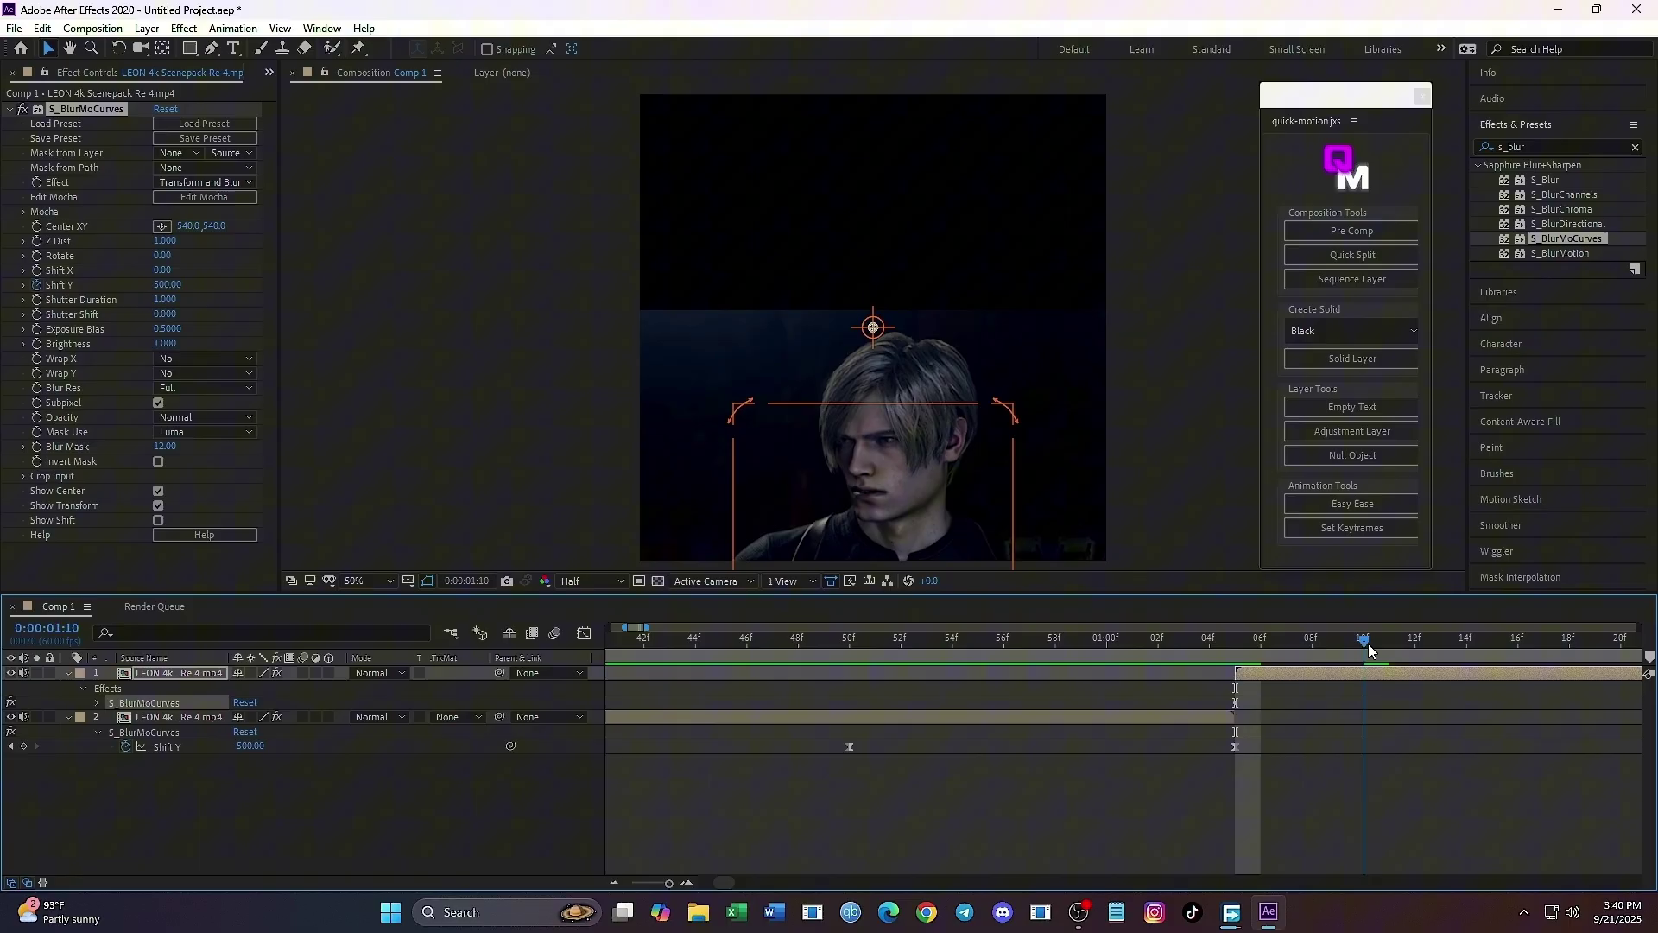
click(170, 285)
key(Return)
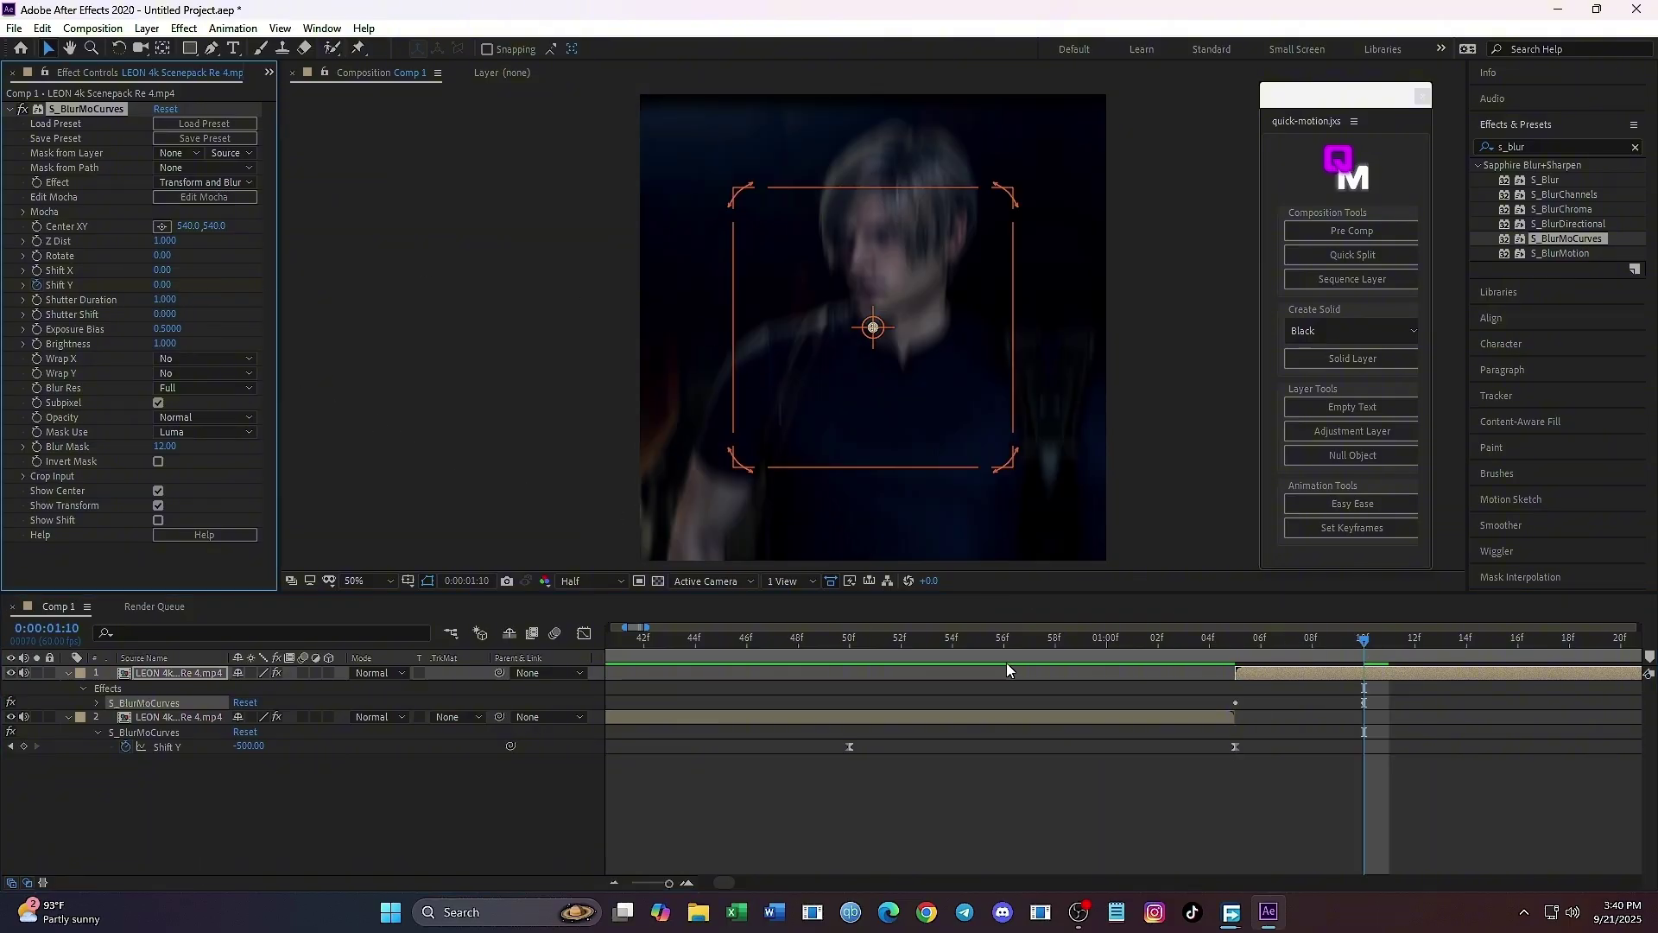
Move the end Shift Y keyframe later, previewing the slide from 0:45.
key(u)
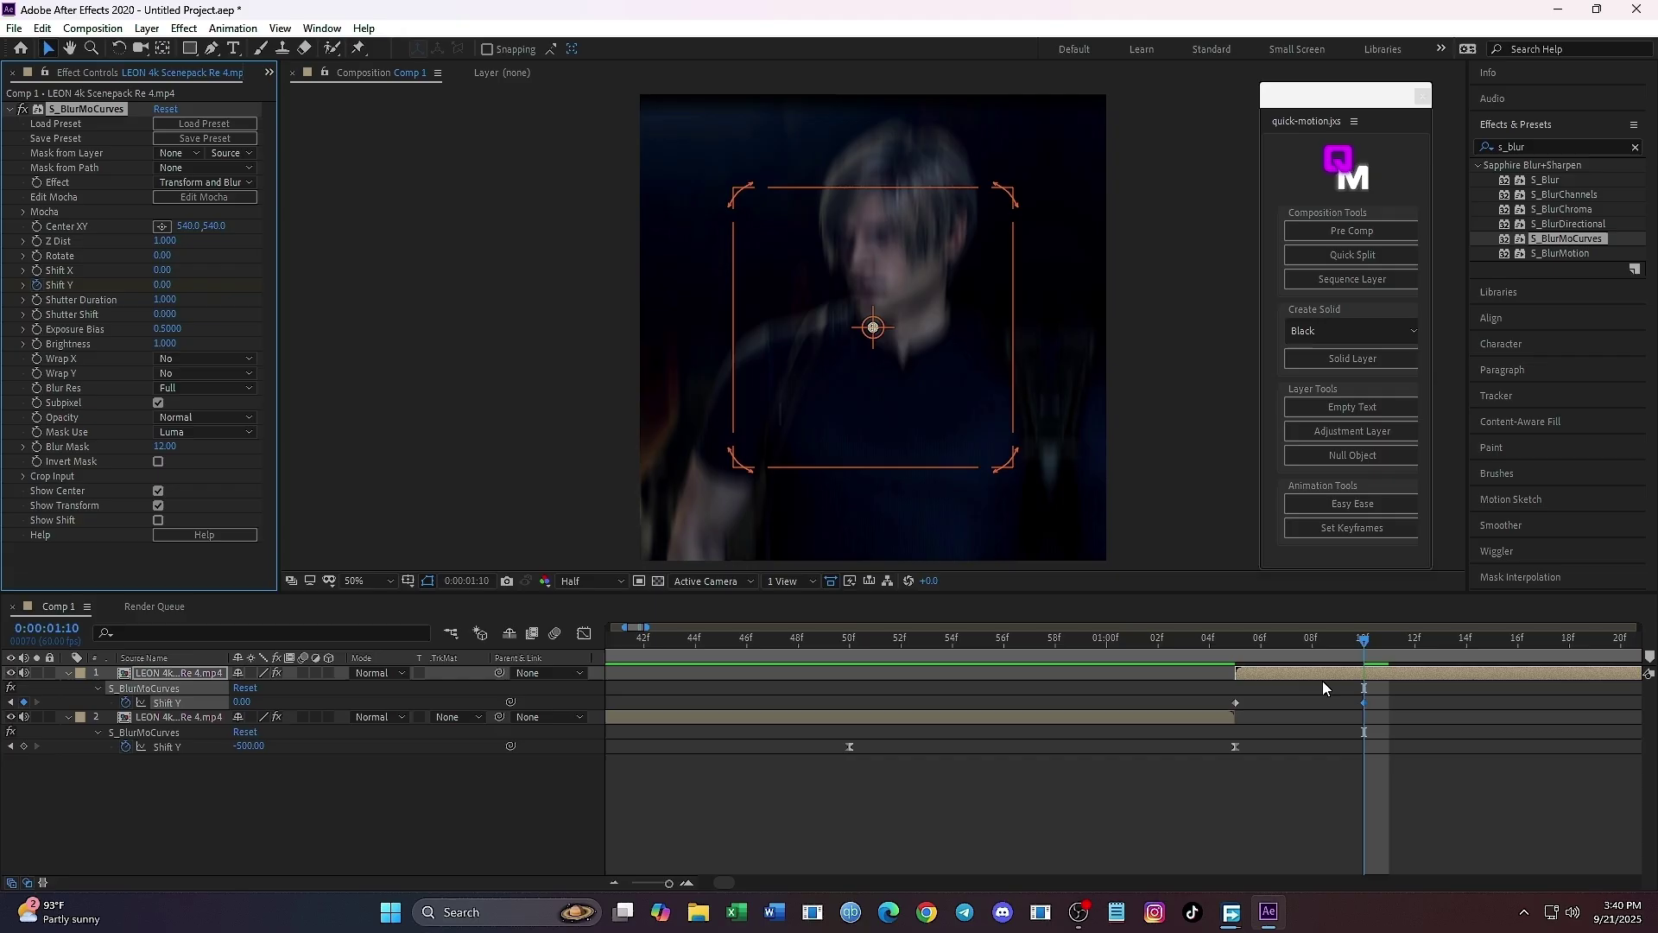
drag(1365, 703, 1621, 705)
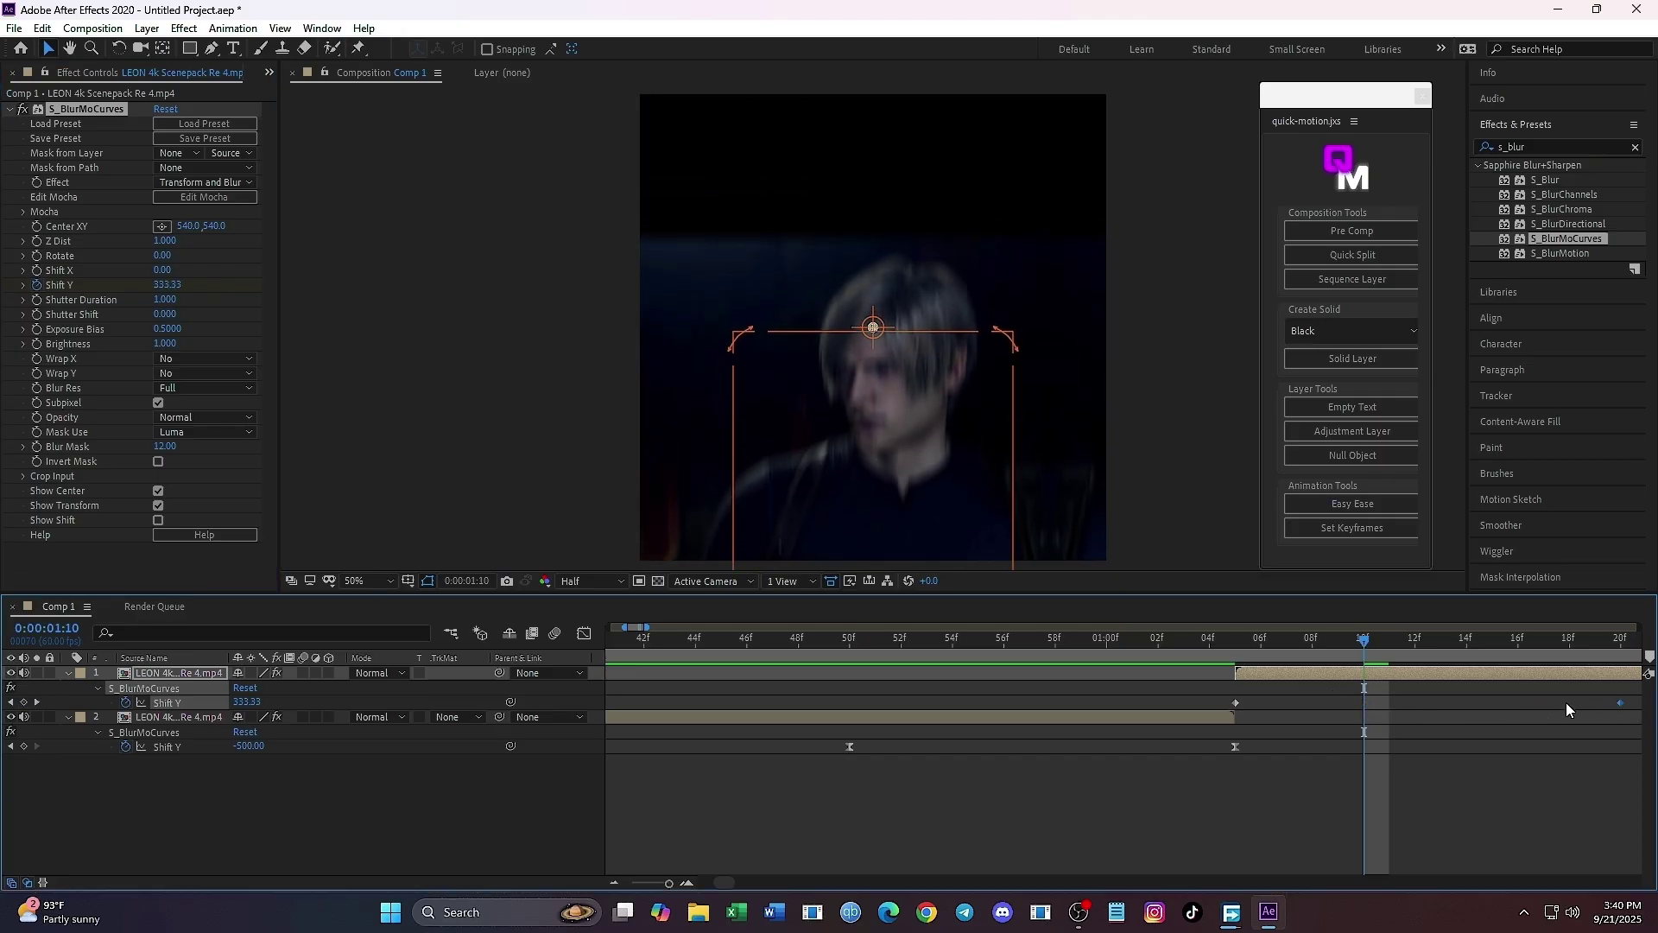
click(722, 640)
drag(1090, 648, 1284, 652)
click(614, 882)
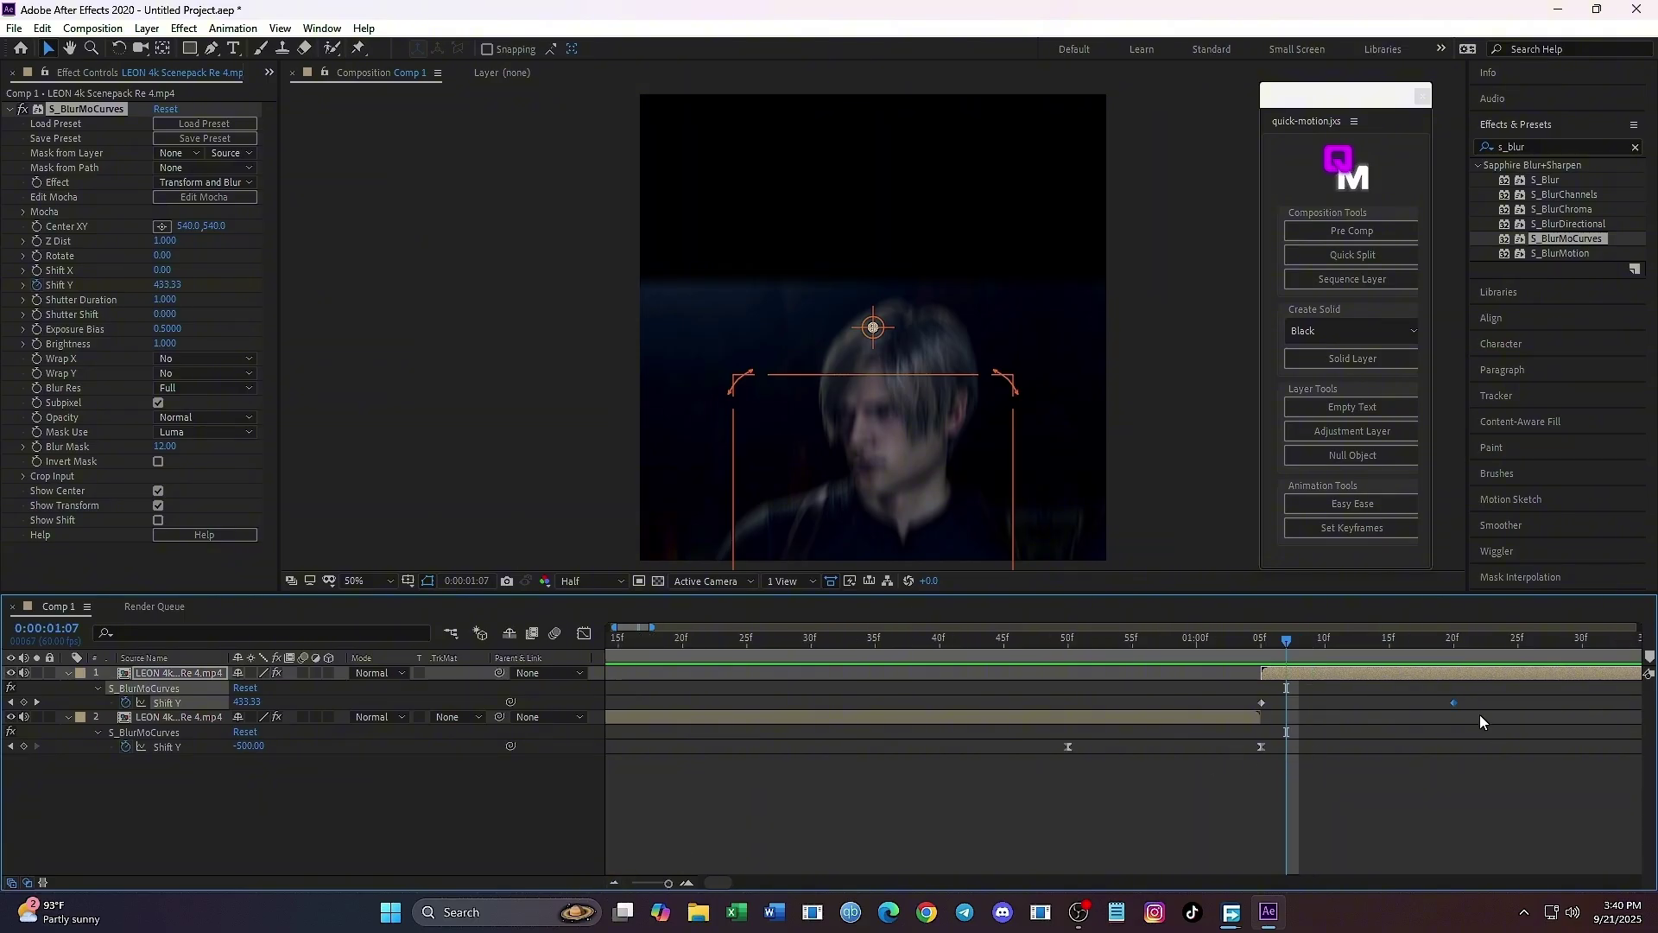
mouse_move(1454, 704)
mouse_down()
mouse_move(1309, 708)
mouse_move(1469, 710)
mouse_up()
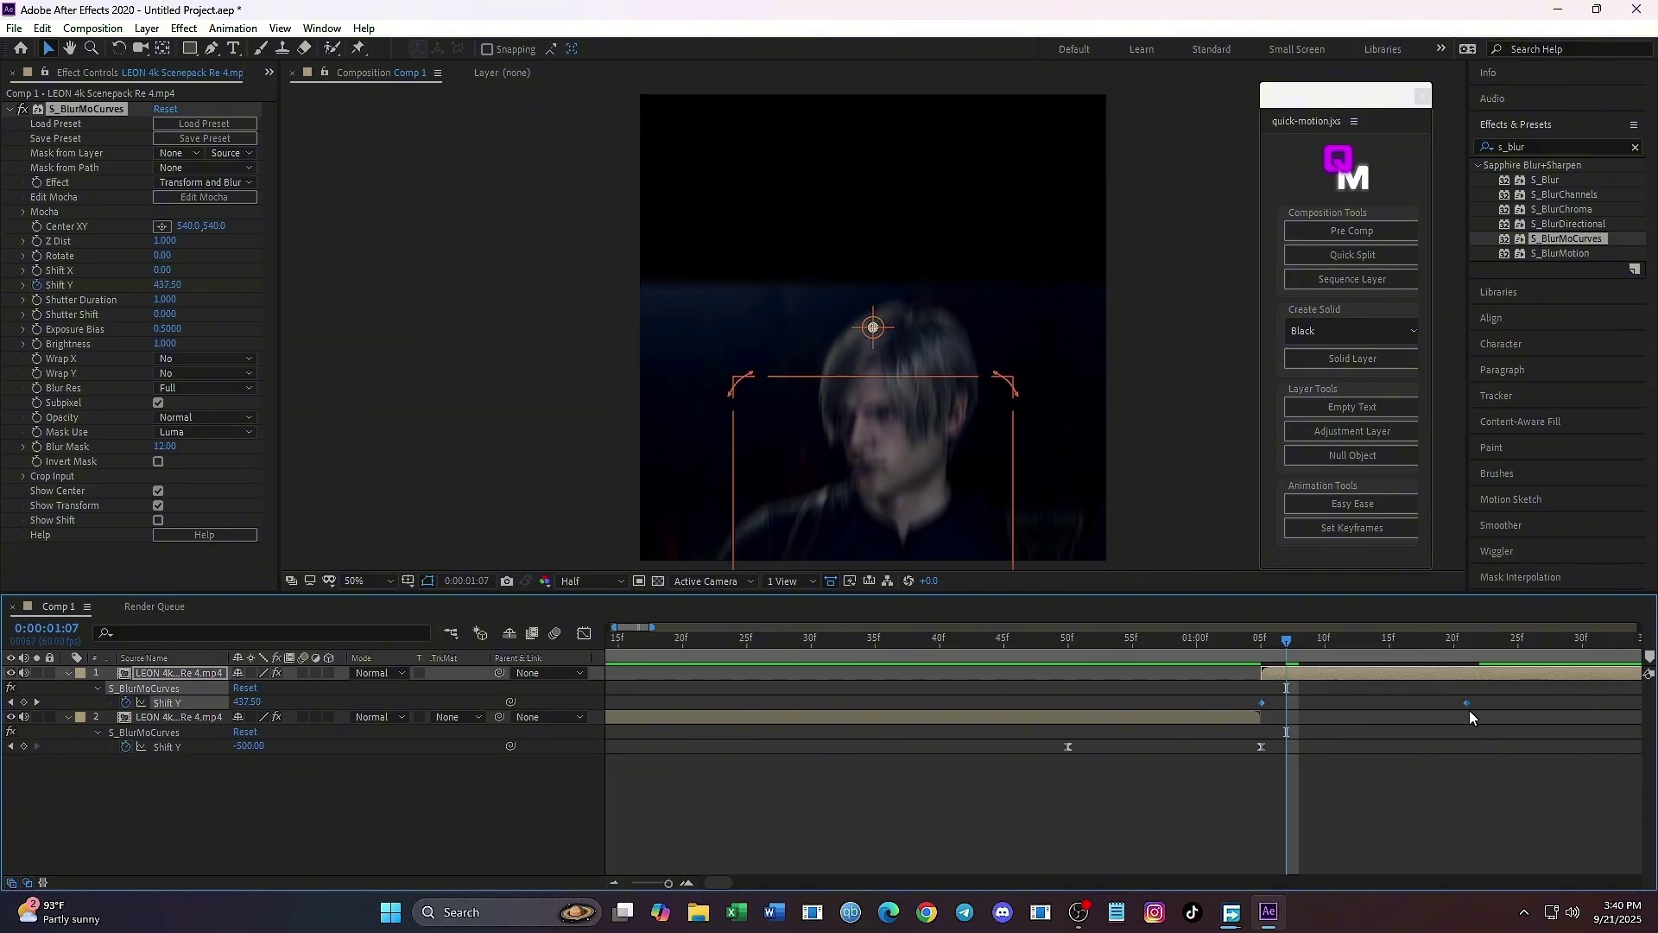
Apply Easy Ease to the top clip's Shift Y keyframes.
right_click(1467, 704)
mouse_move(1525, 692)
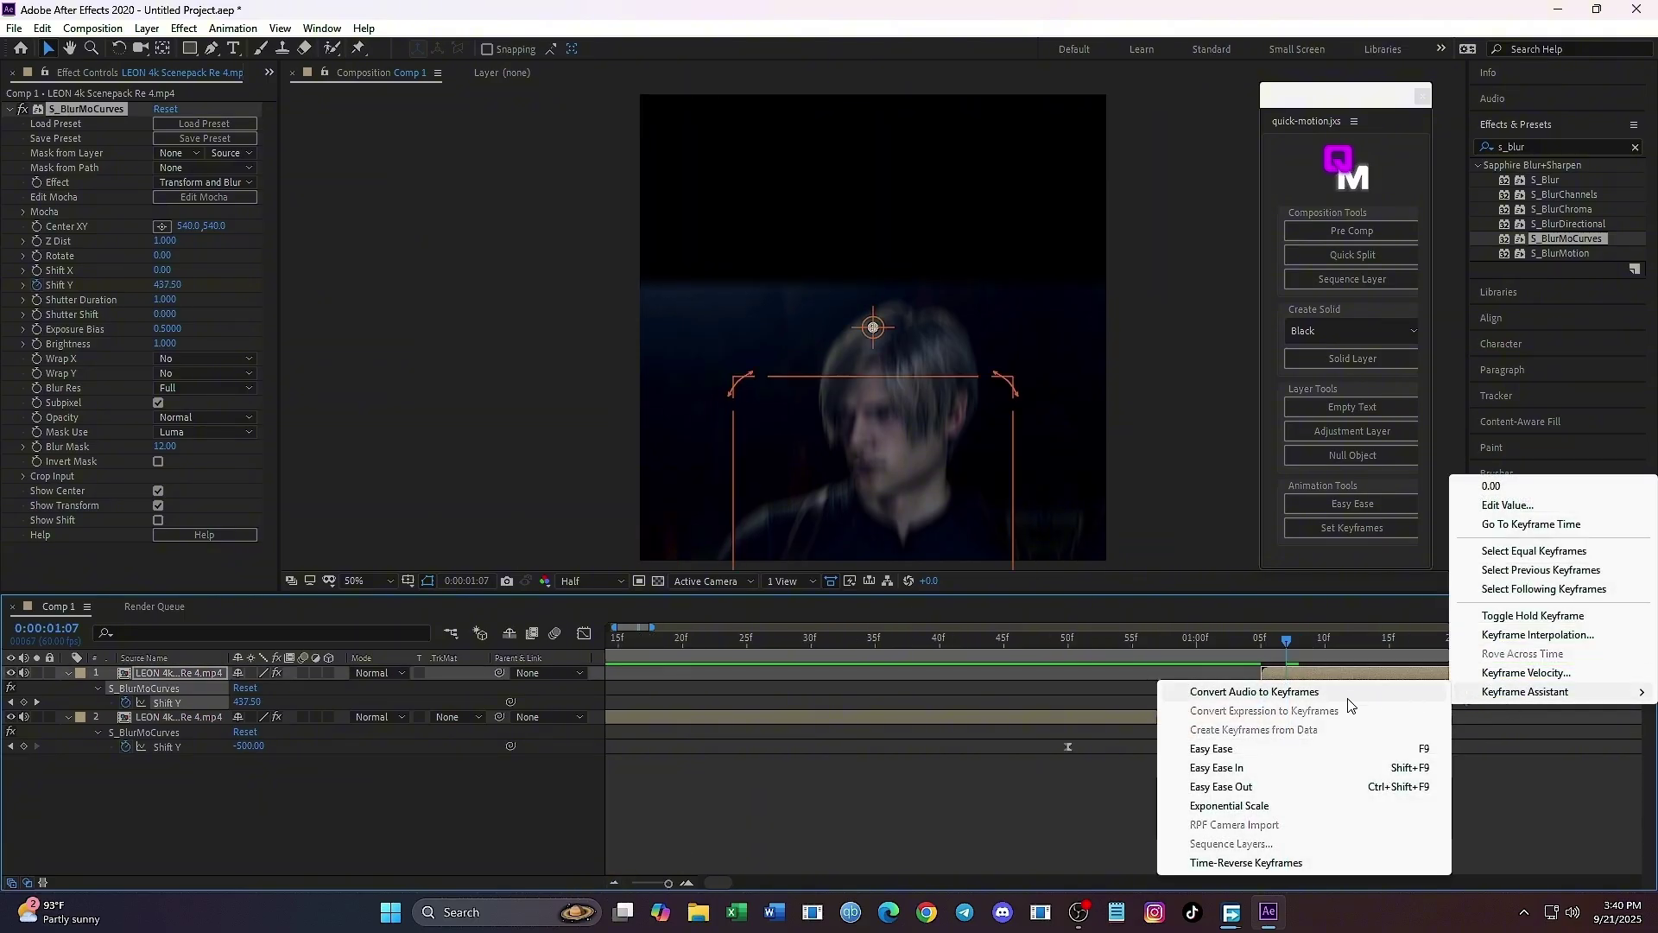
click(1373, 750)
key(Page_Down)
key(Page_Down)
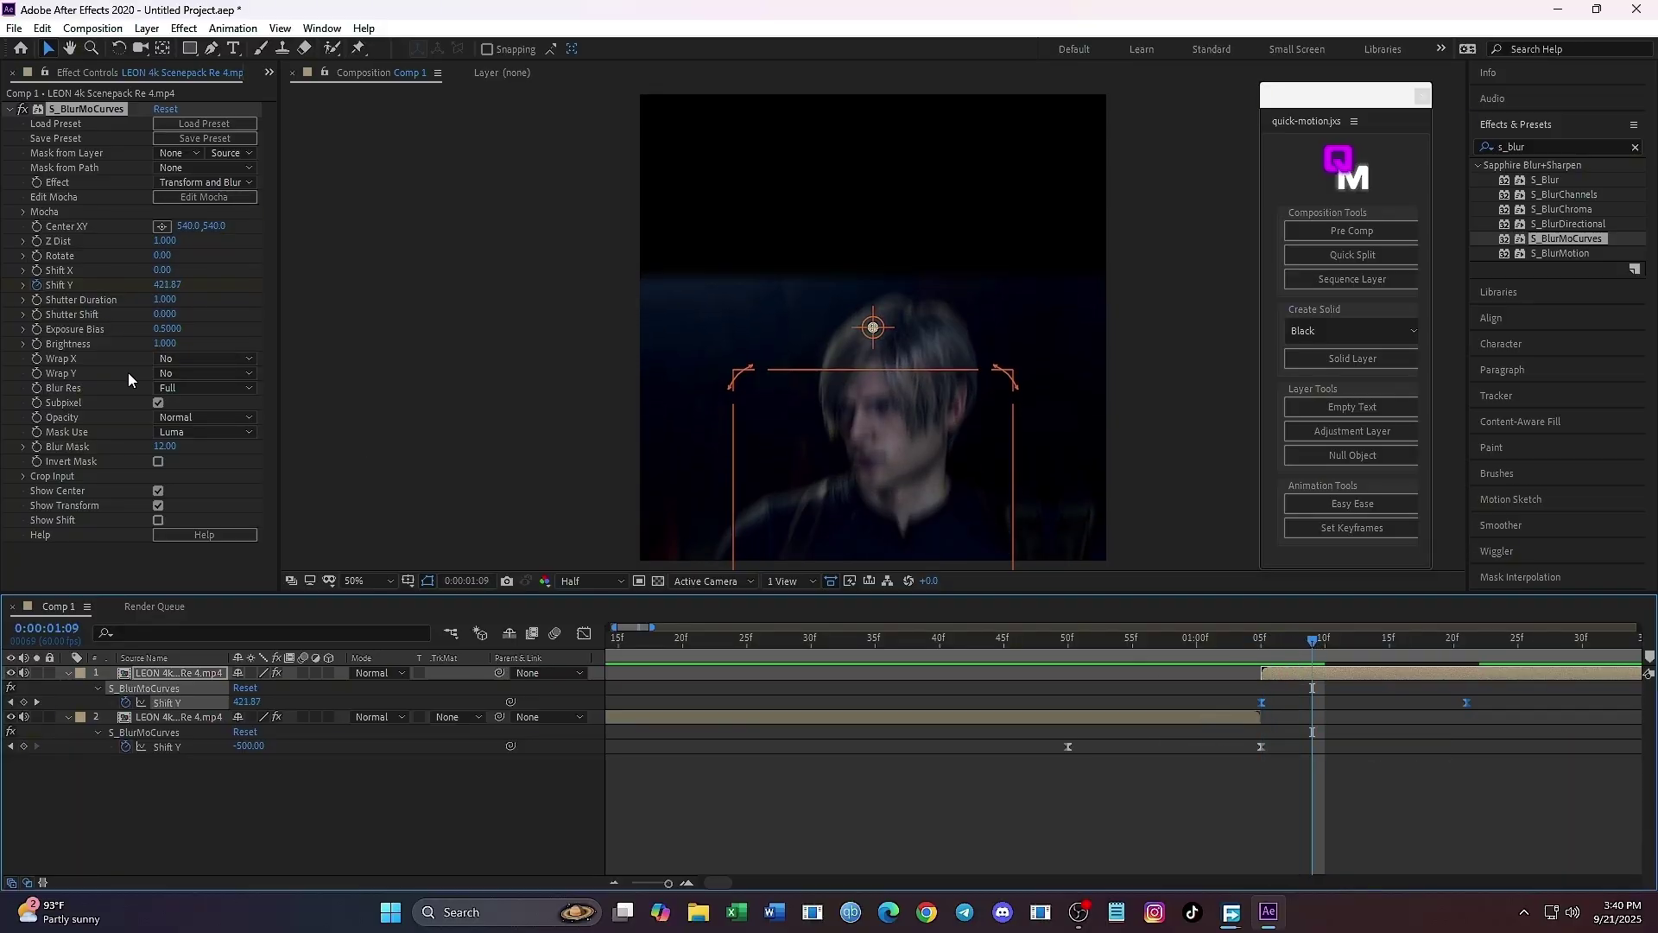
Set Wrap Y to Reflect and select both Shift Y keyframes.
click(185, 373)
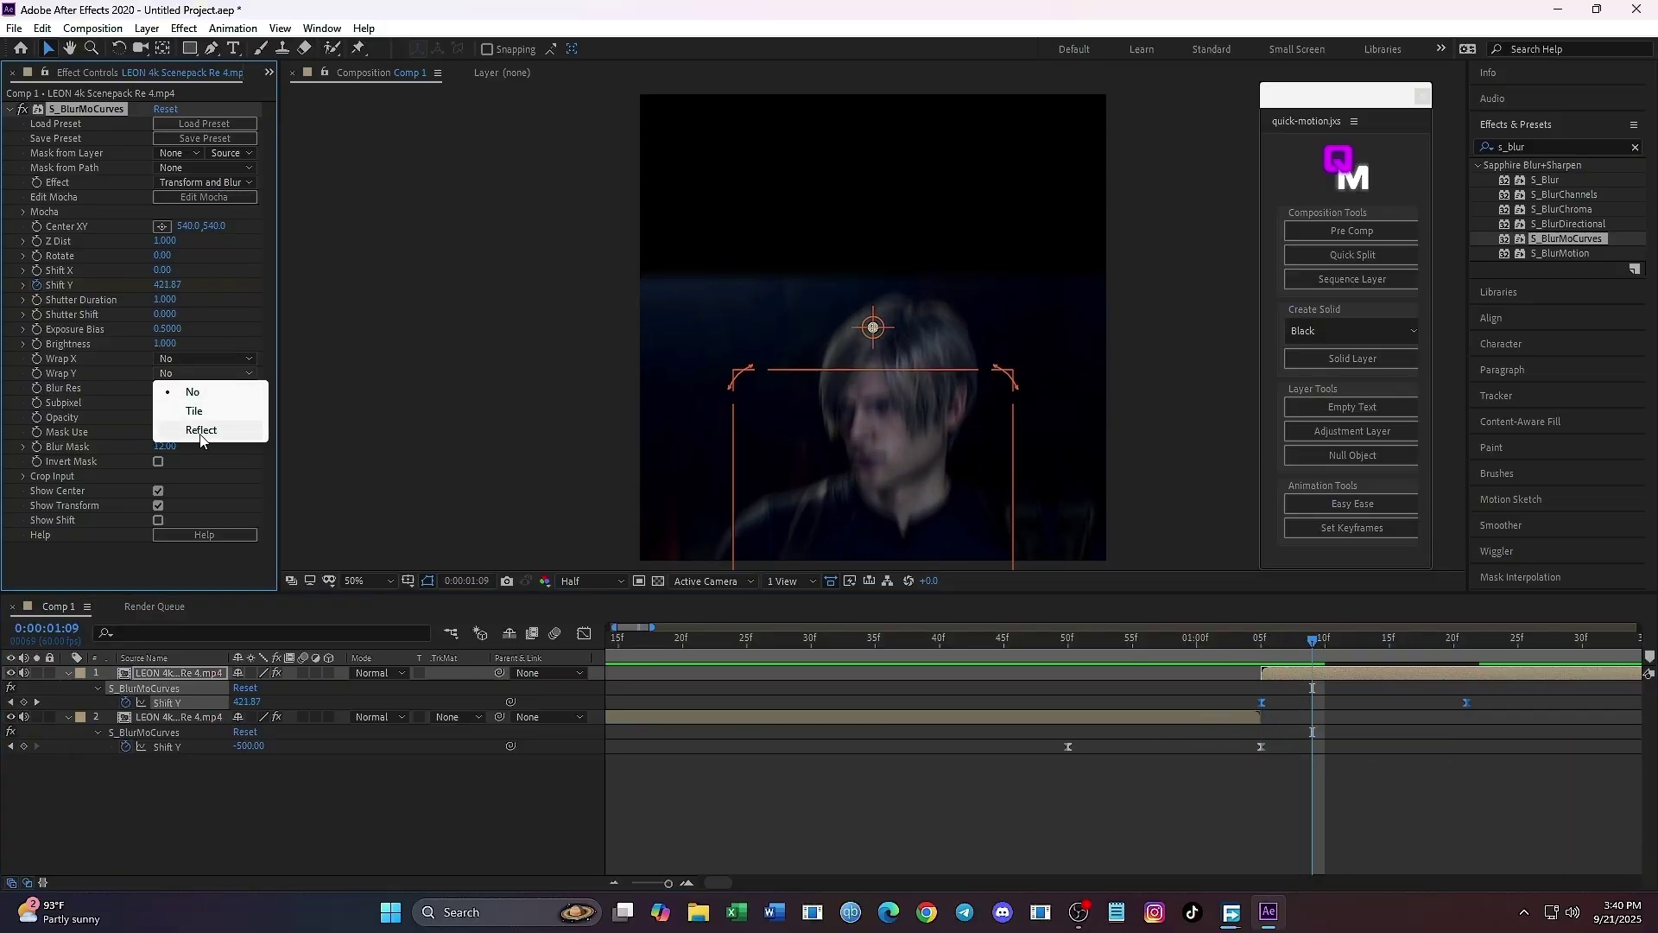
click(185, 429)
drag(1232, 696, 1478, 710)
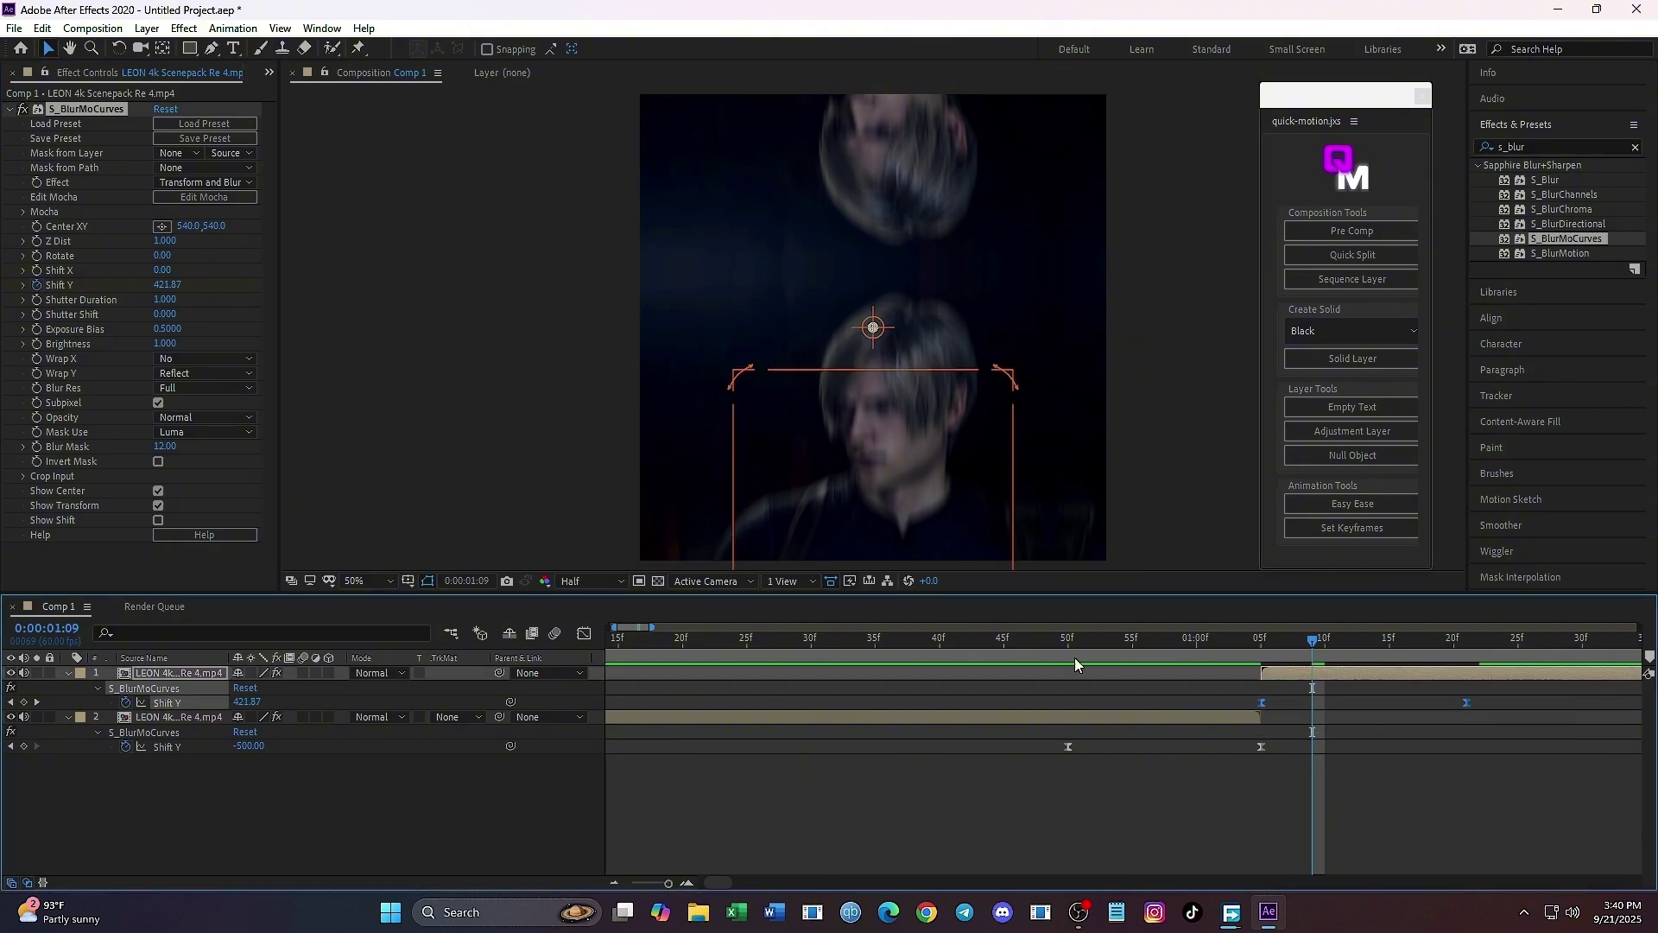
In the Graph Editor, steepen the Shift Y curve's start and lengthen its ease into 0, then scrub from 0:40.
click(584, 635)
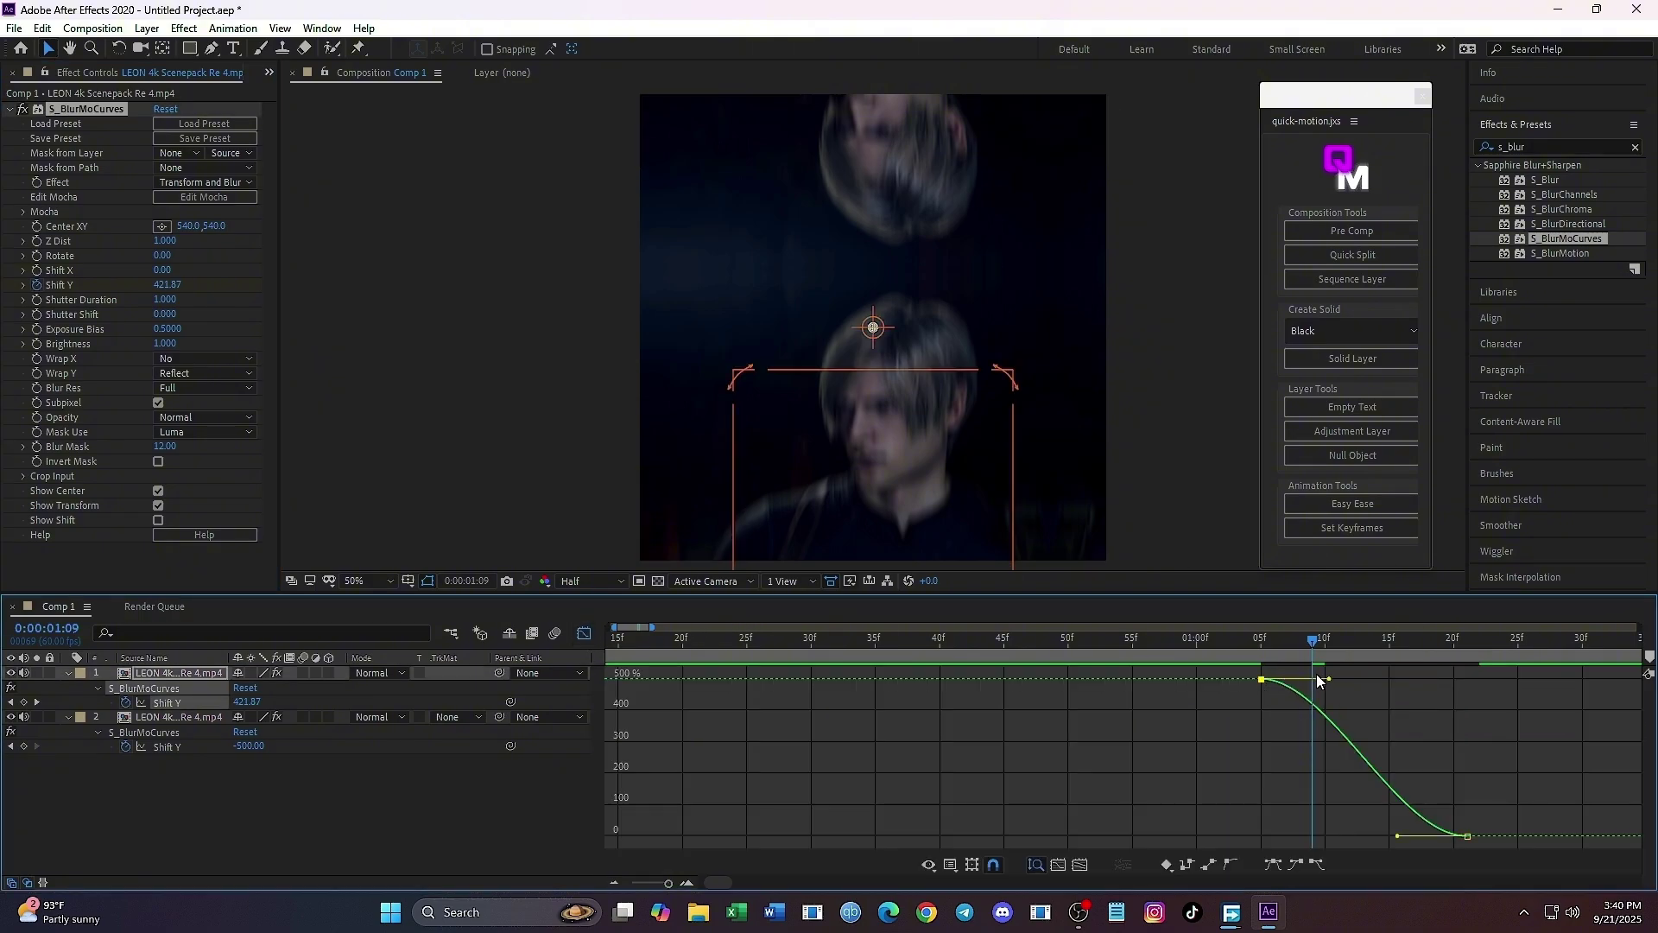
drag(1319, 679, 1209, 793)
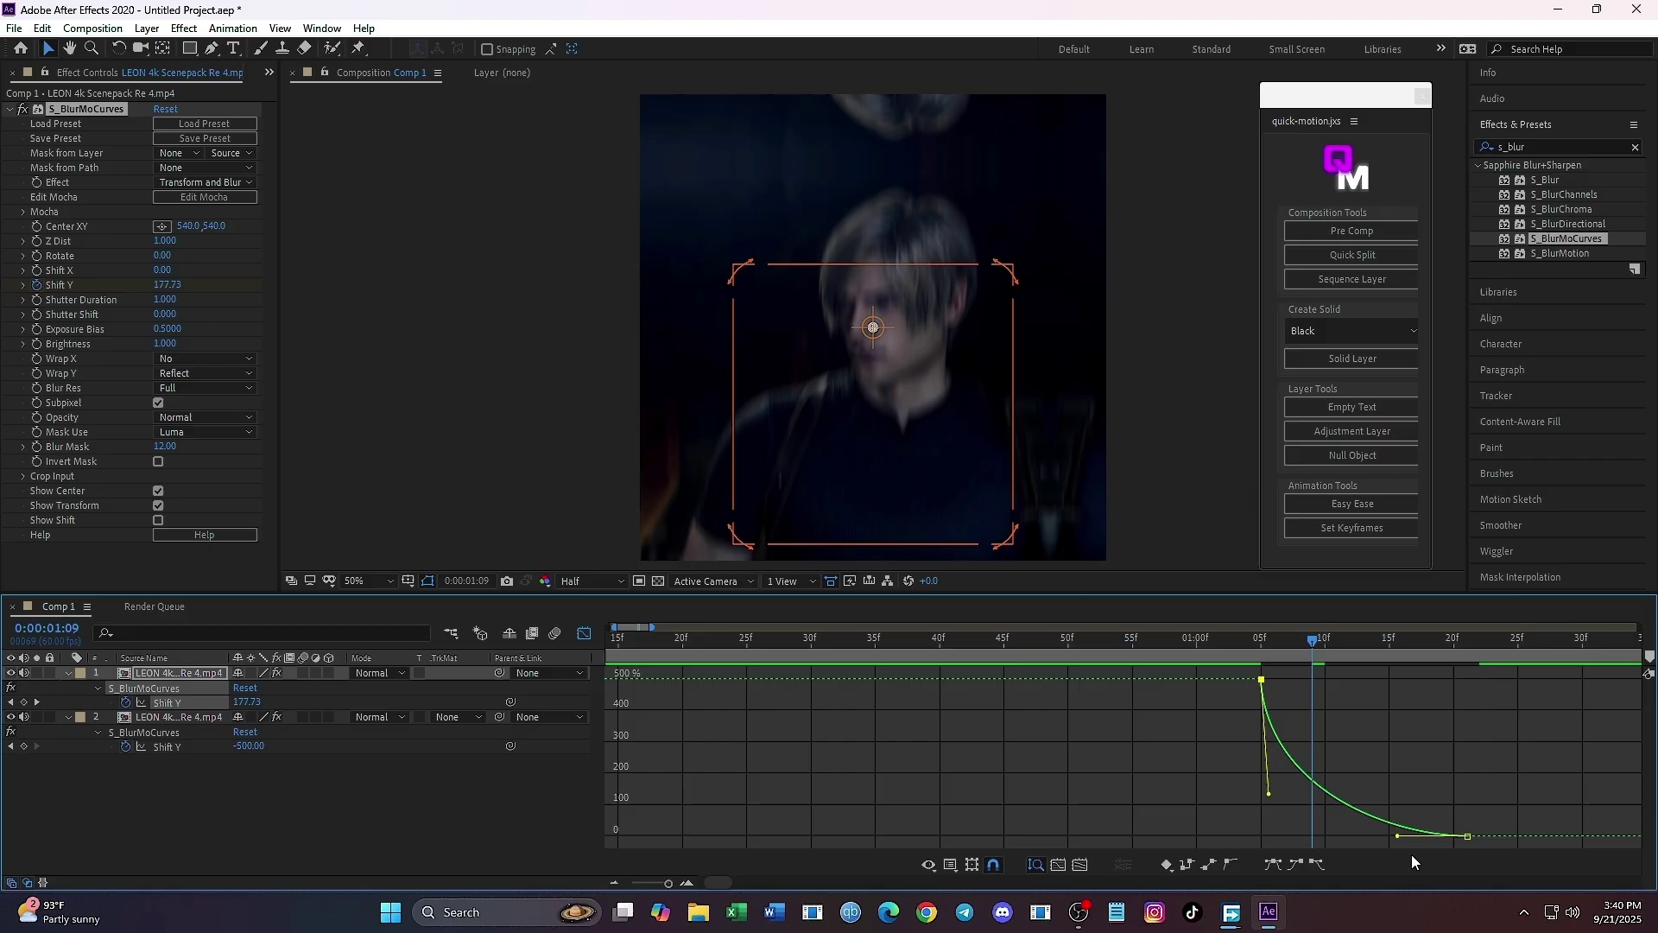
drag(1397, 838, 1296, 823)
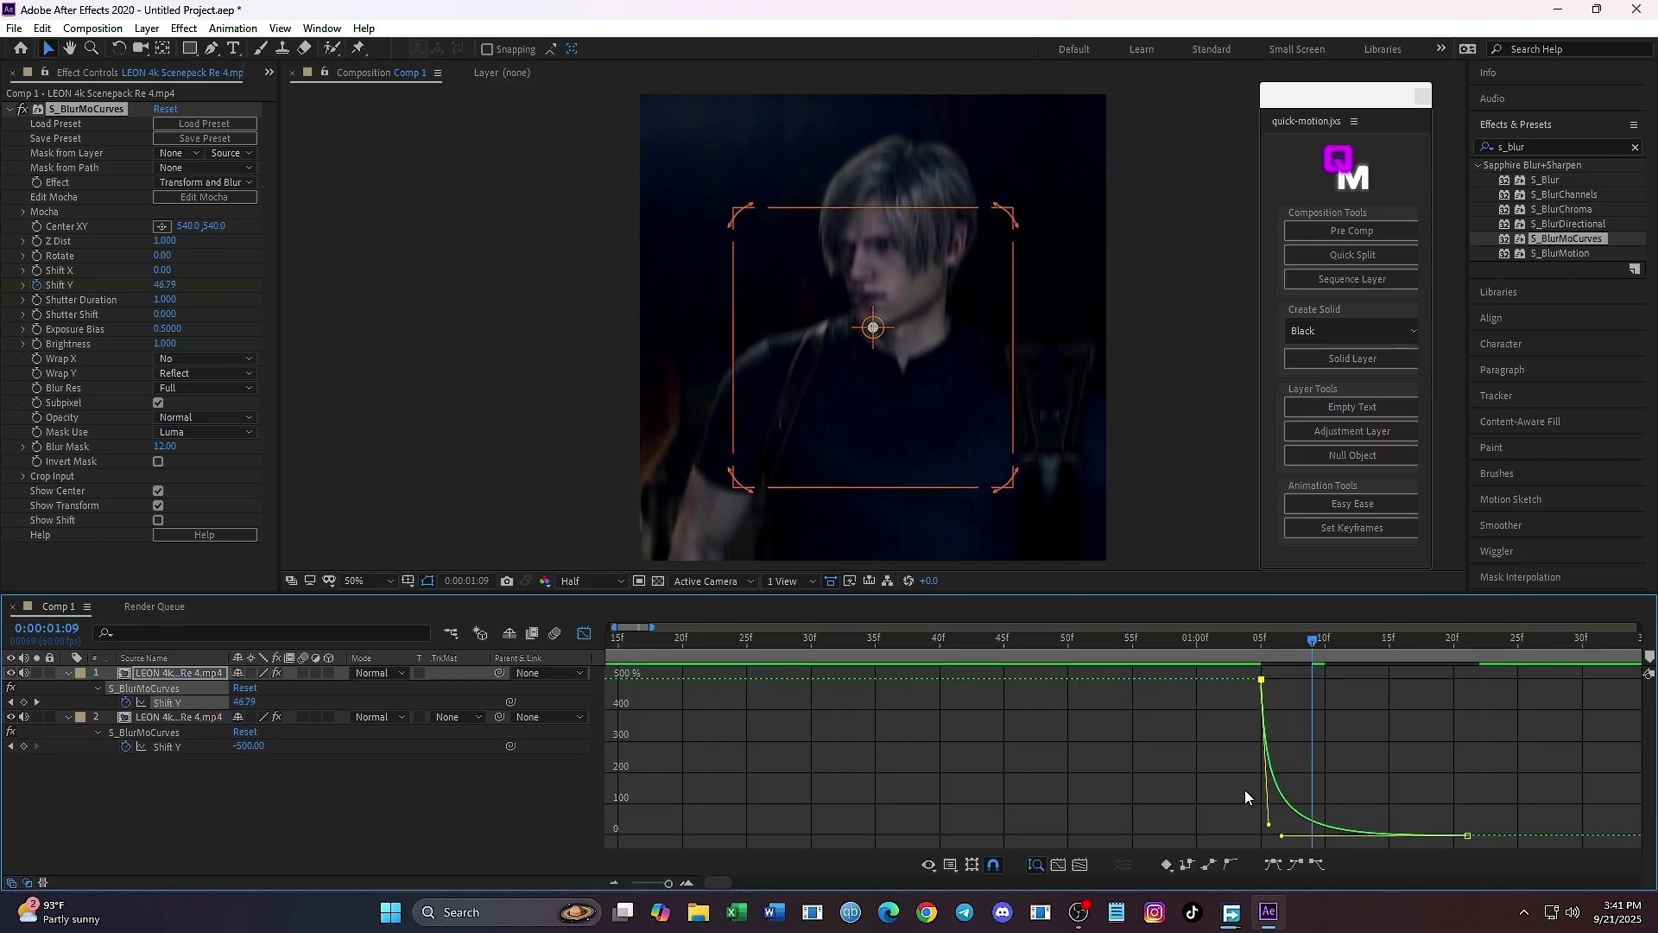
click(585, 634)
click(937, 646)
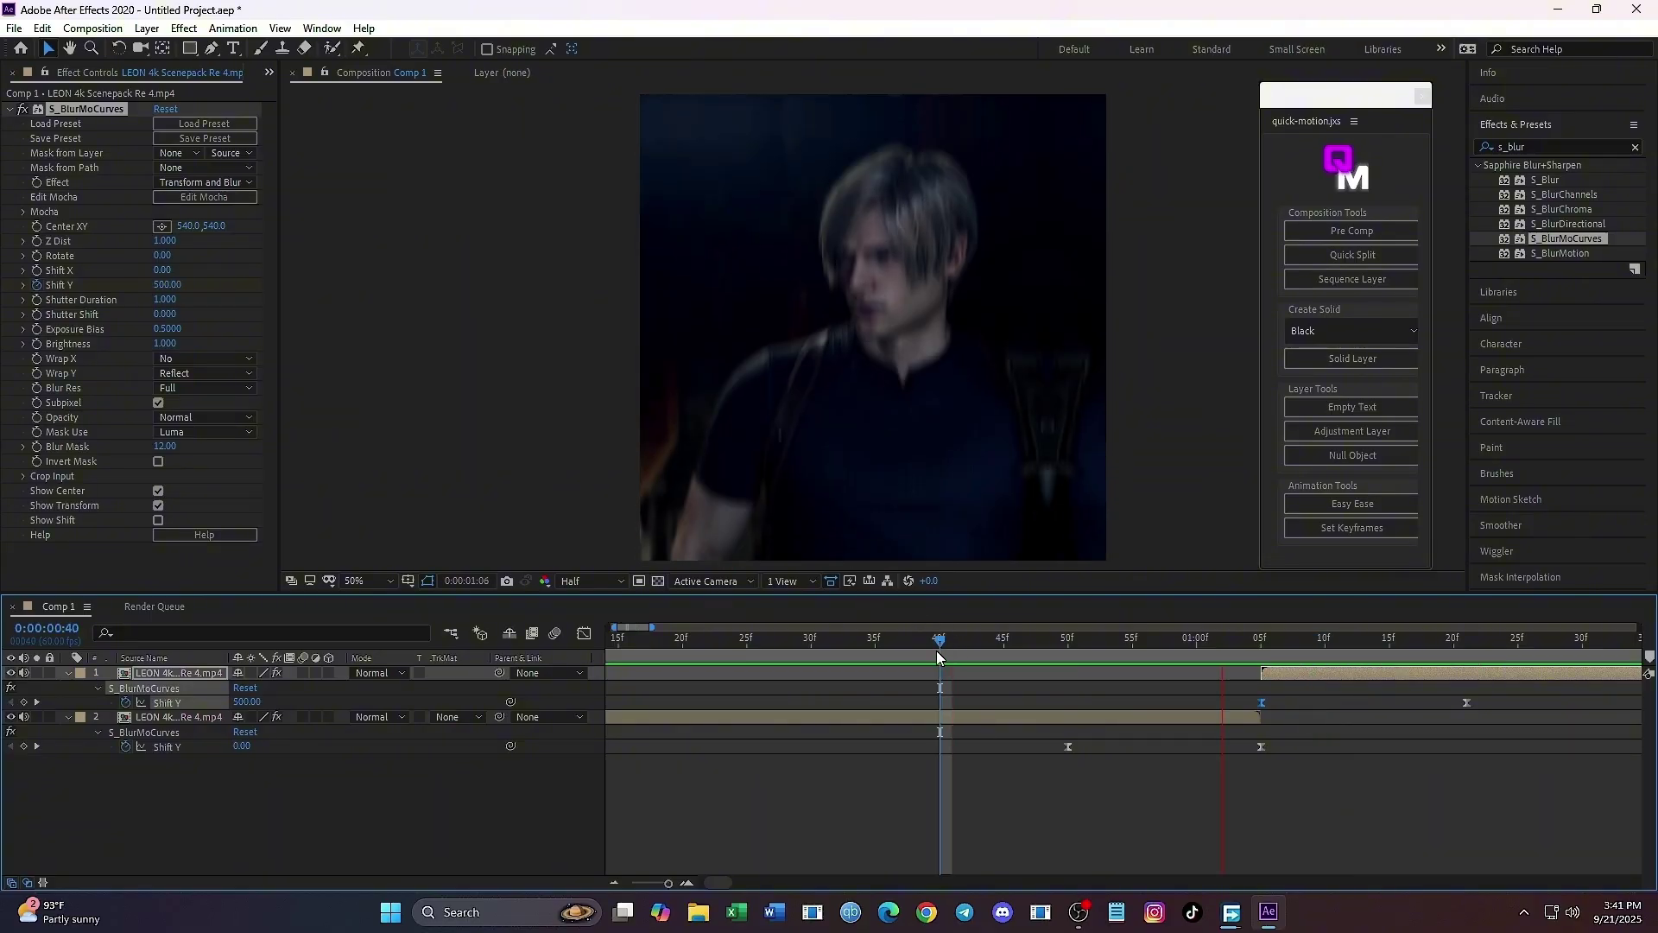
drag(939, 641, 1185, 650)
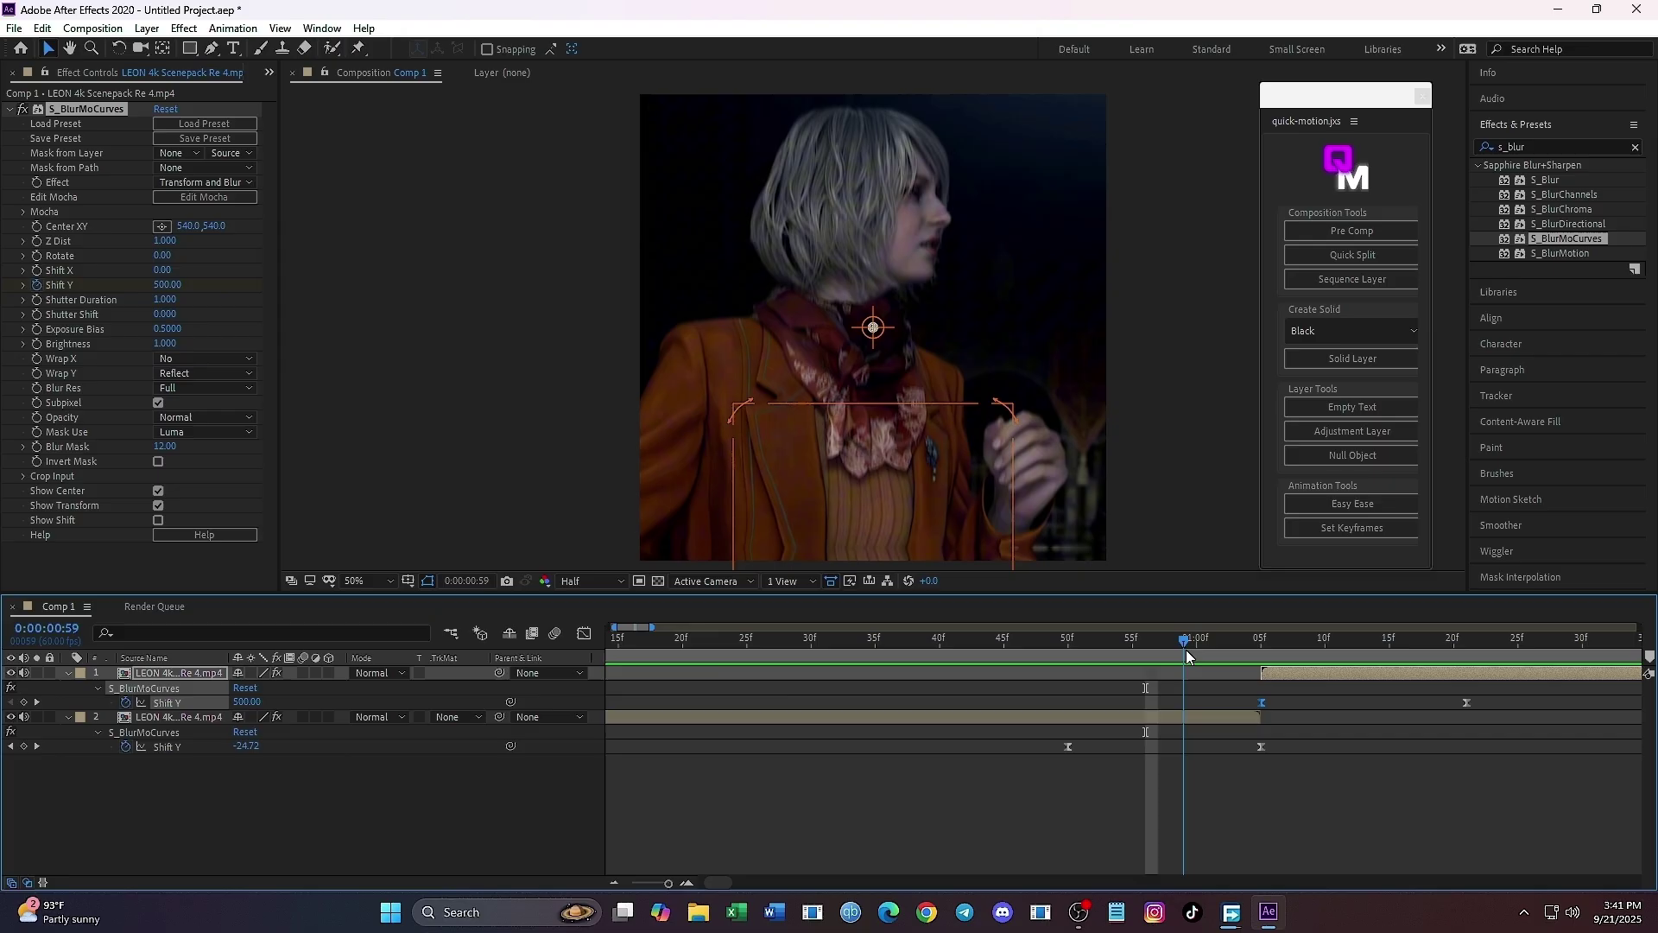
Add a new adjustment layer, split it at 0:00:00:59 and delete the earlier piece.
right_click(101, 676)
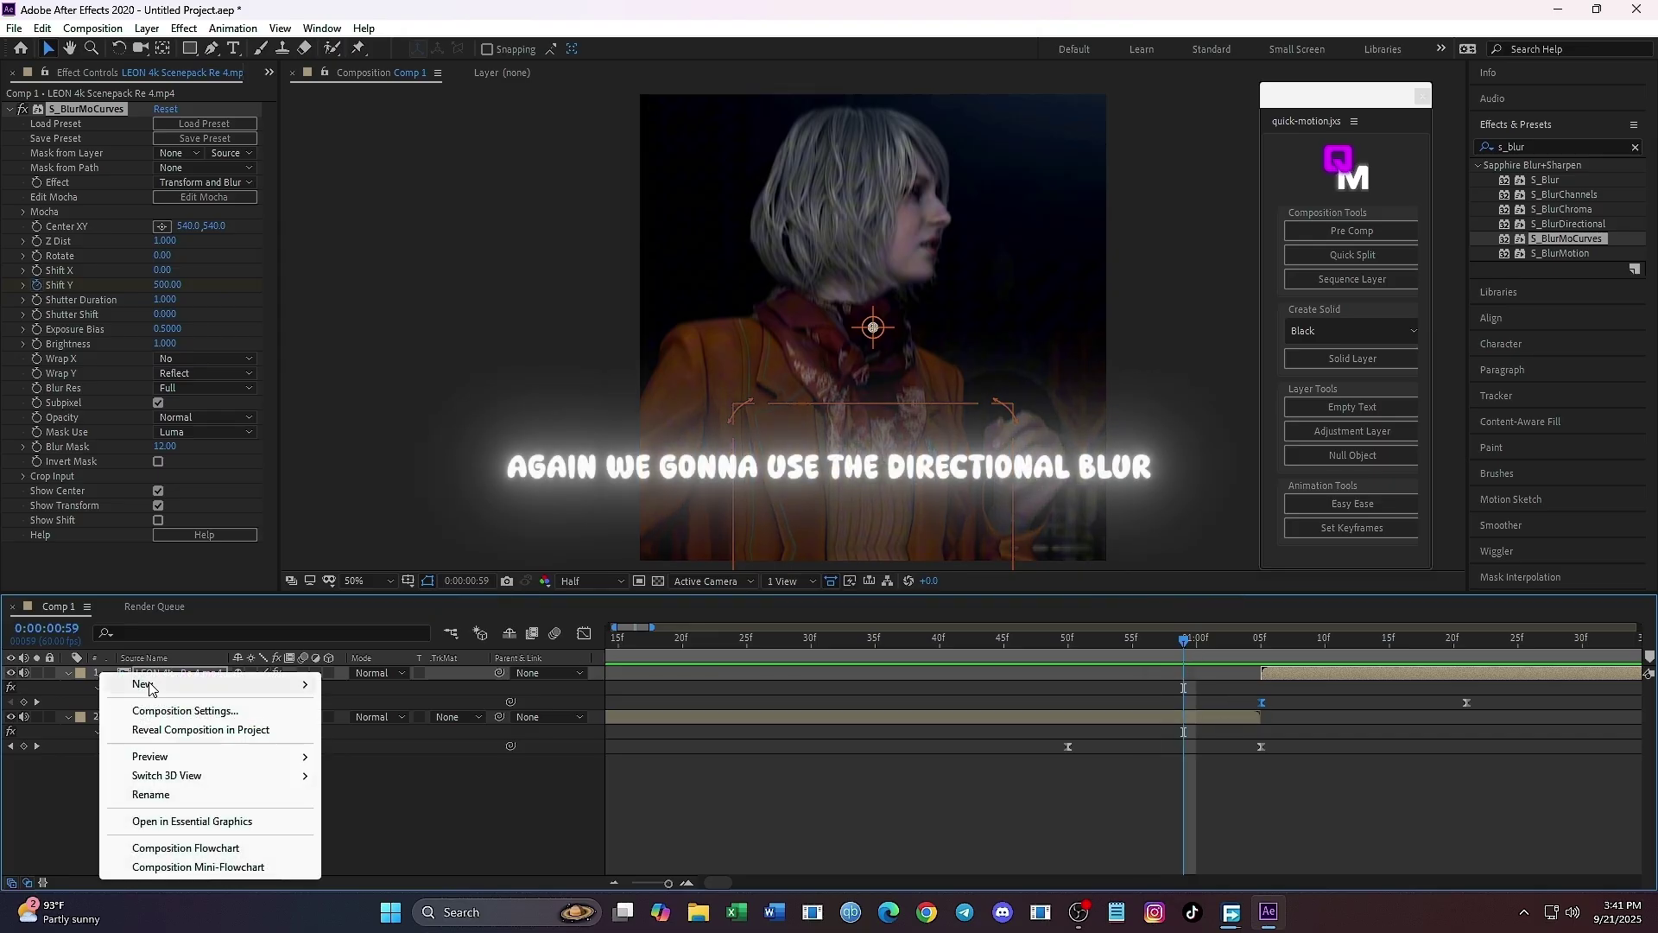
mouse_move(147, 684)
click(389, 825)
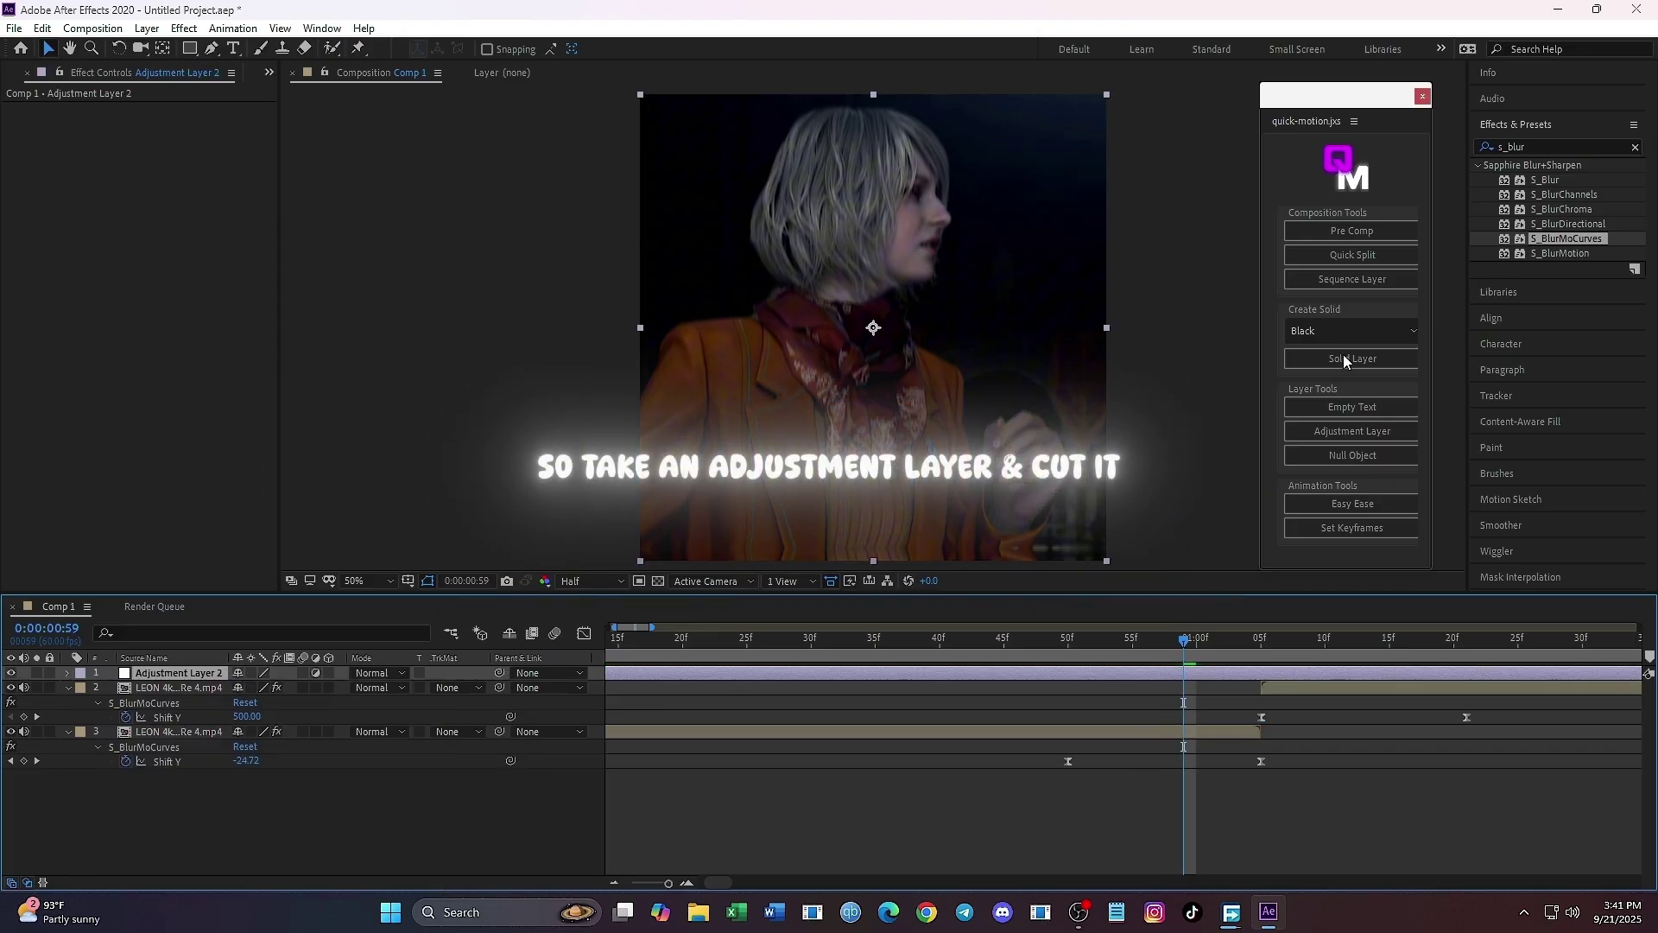
click(1352, 255)
click(1131, 689)
key(Delete)
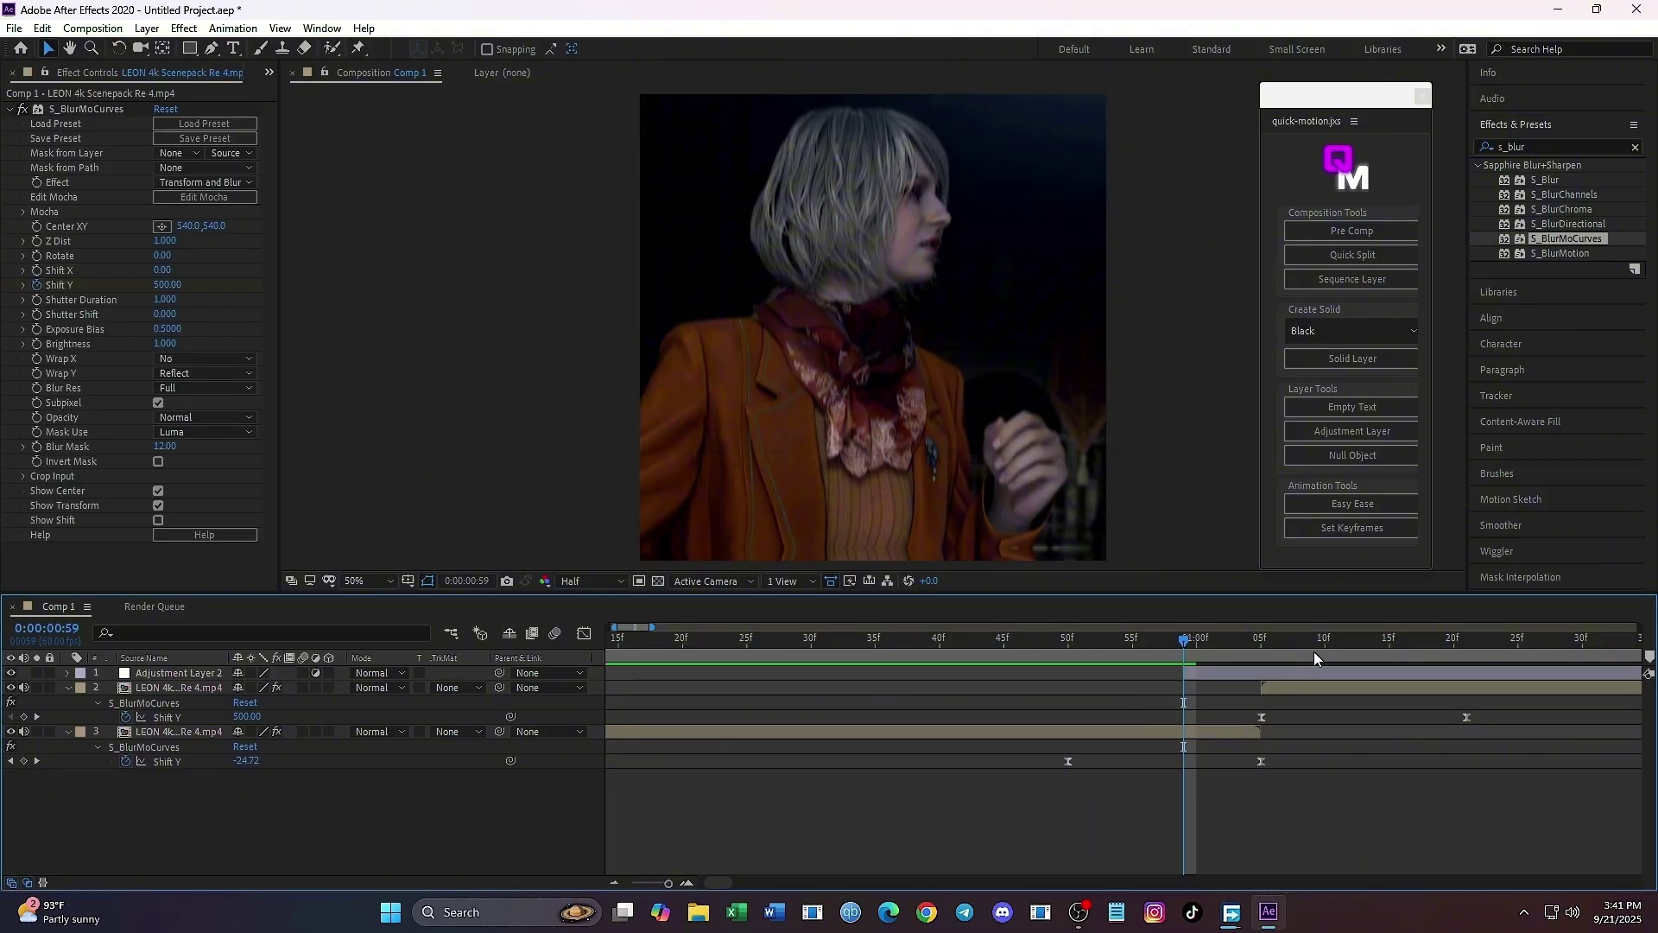
Split the adjustment layer at 0:00:01:11 and delete the later piece.
drag(1313, 651, 1334, 644)
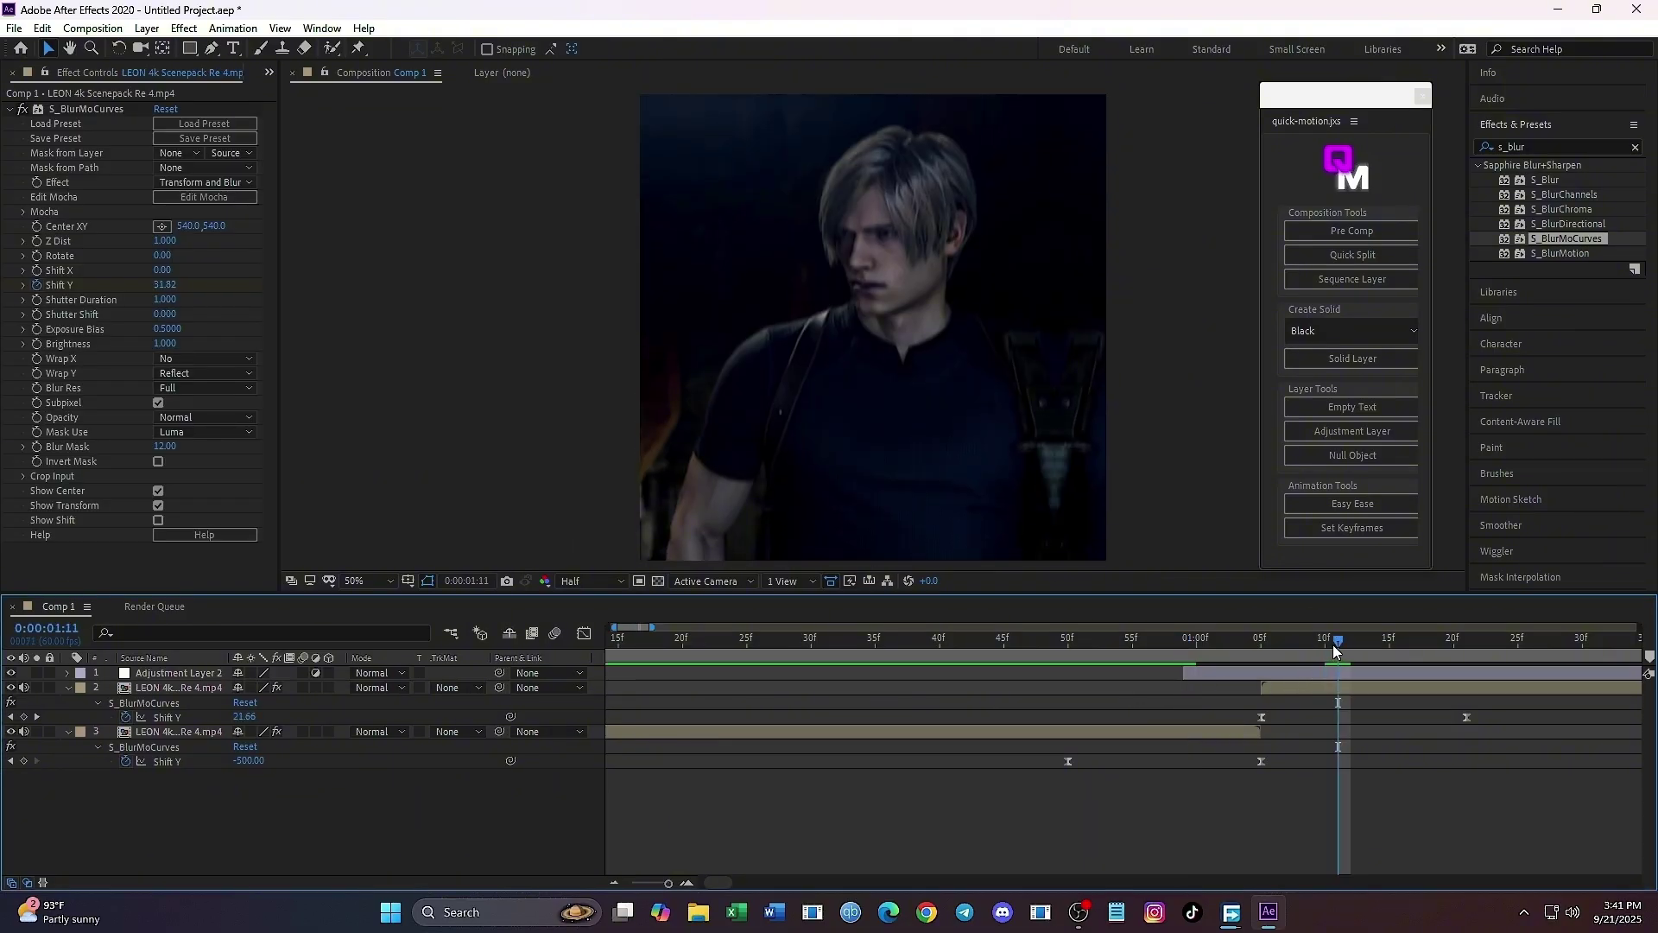
click(1345, 666)
click(1352, 255)
click(1356, 672)
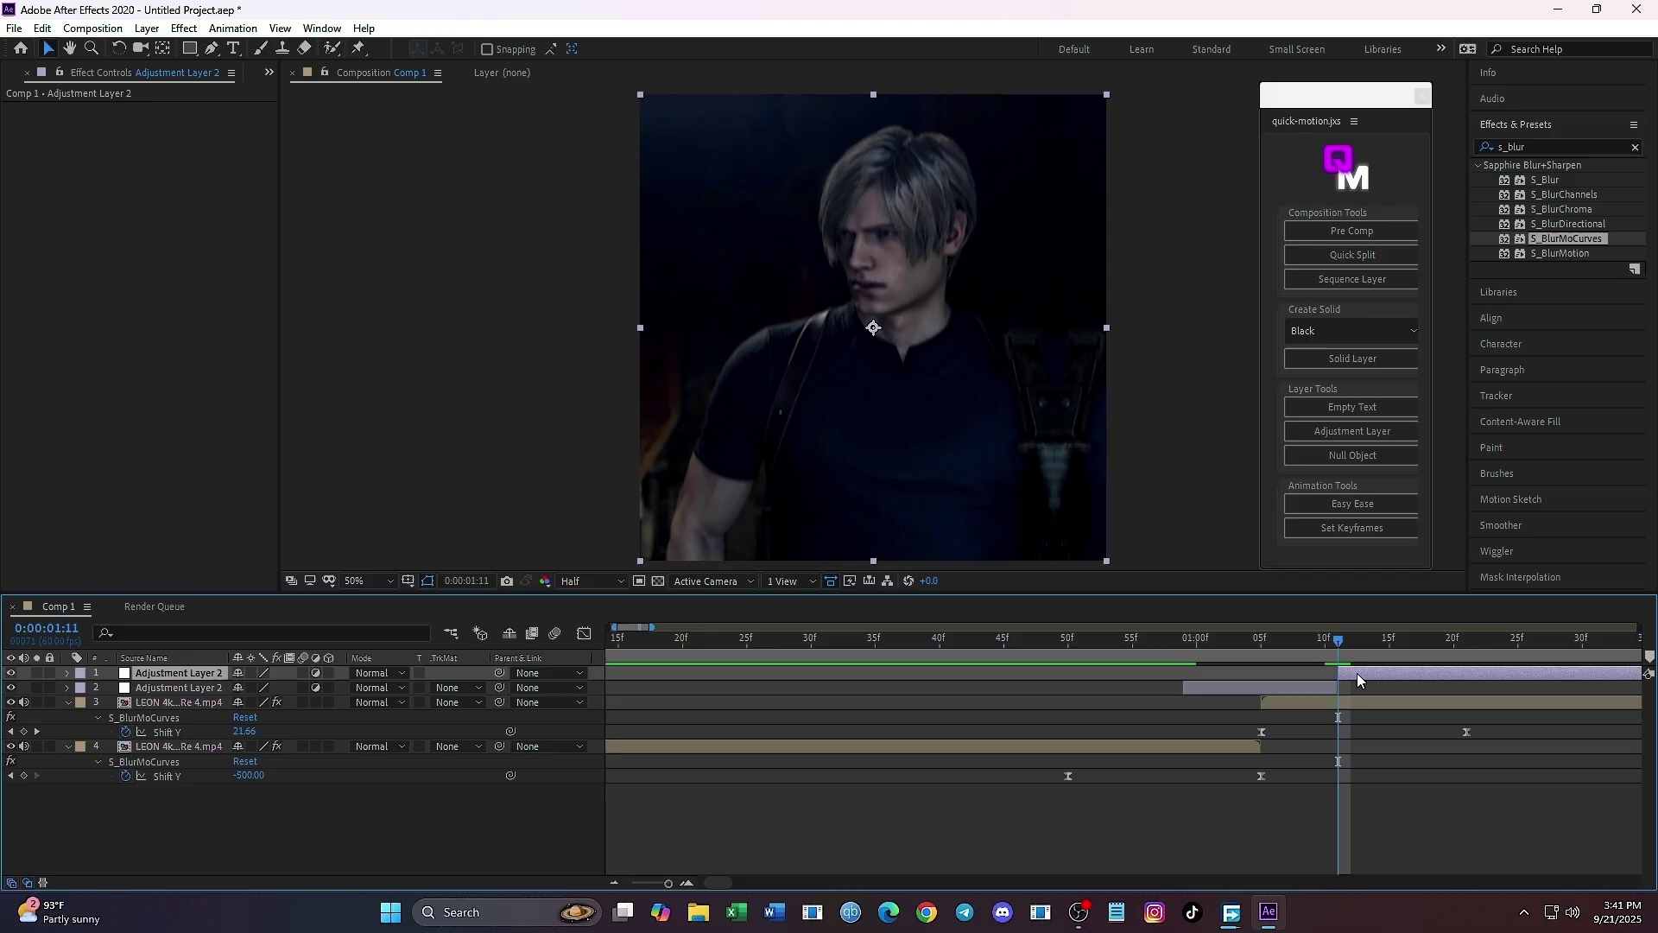
key(Delete)
click(1261, 651)
click(1271, 671)
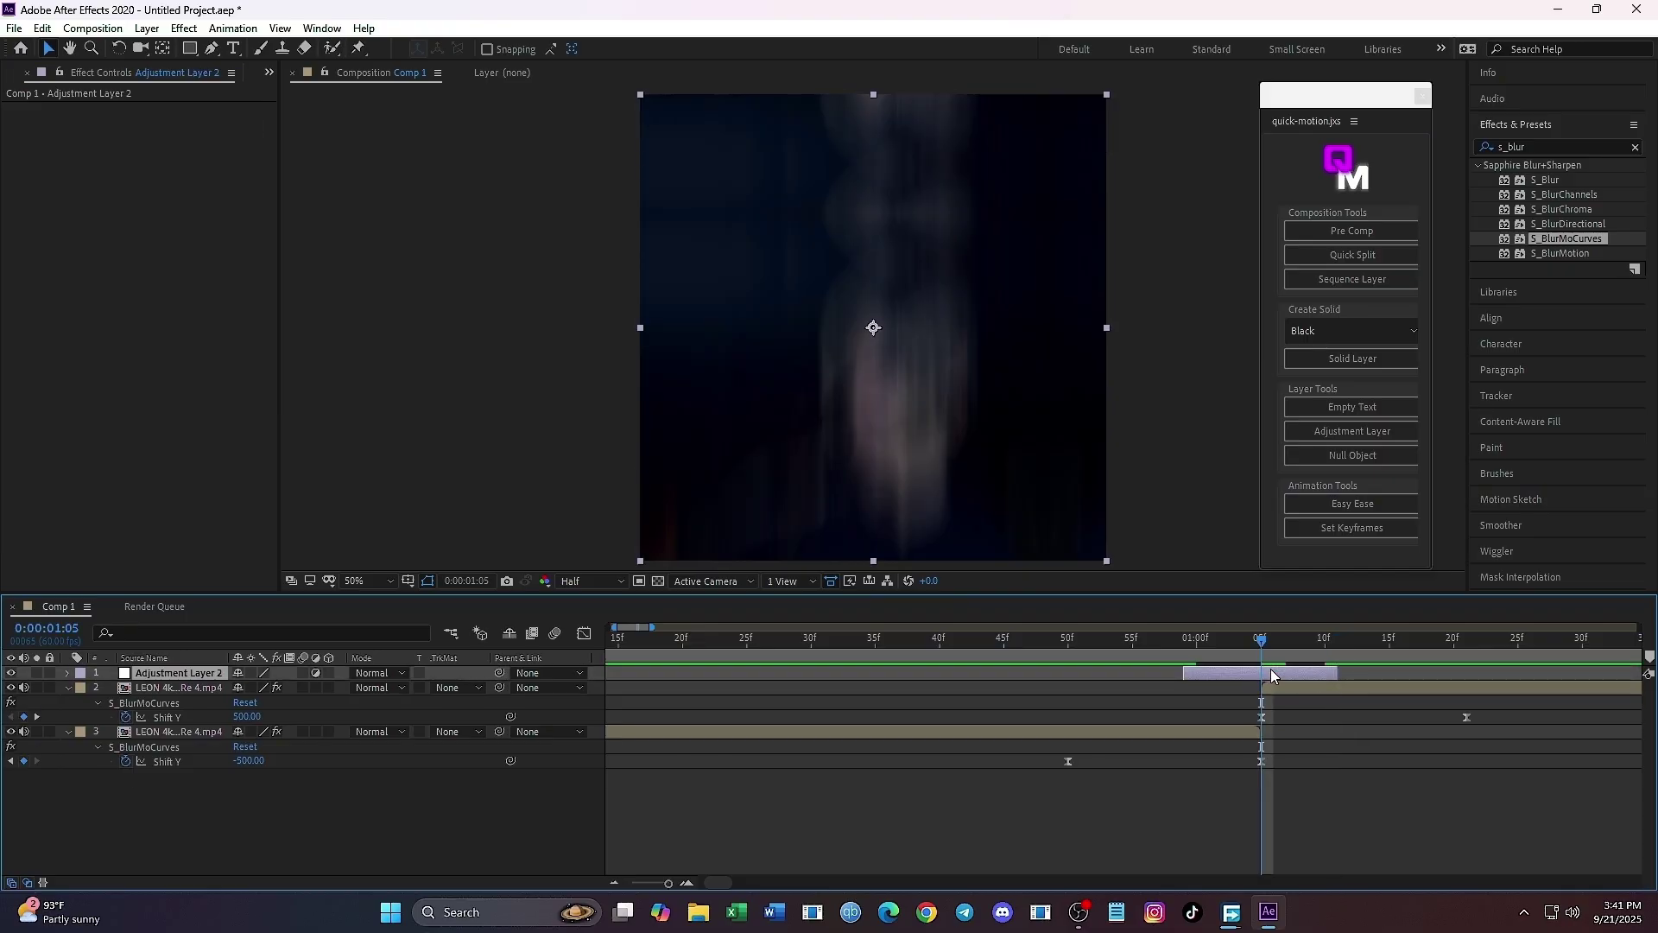
Search 'bcc dire' and apply BCC Directional Blur to the adjustment layer.
click(1540, 143)
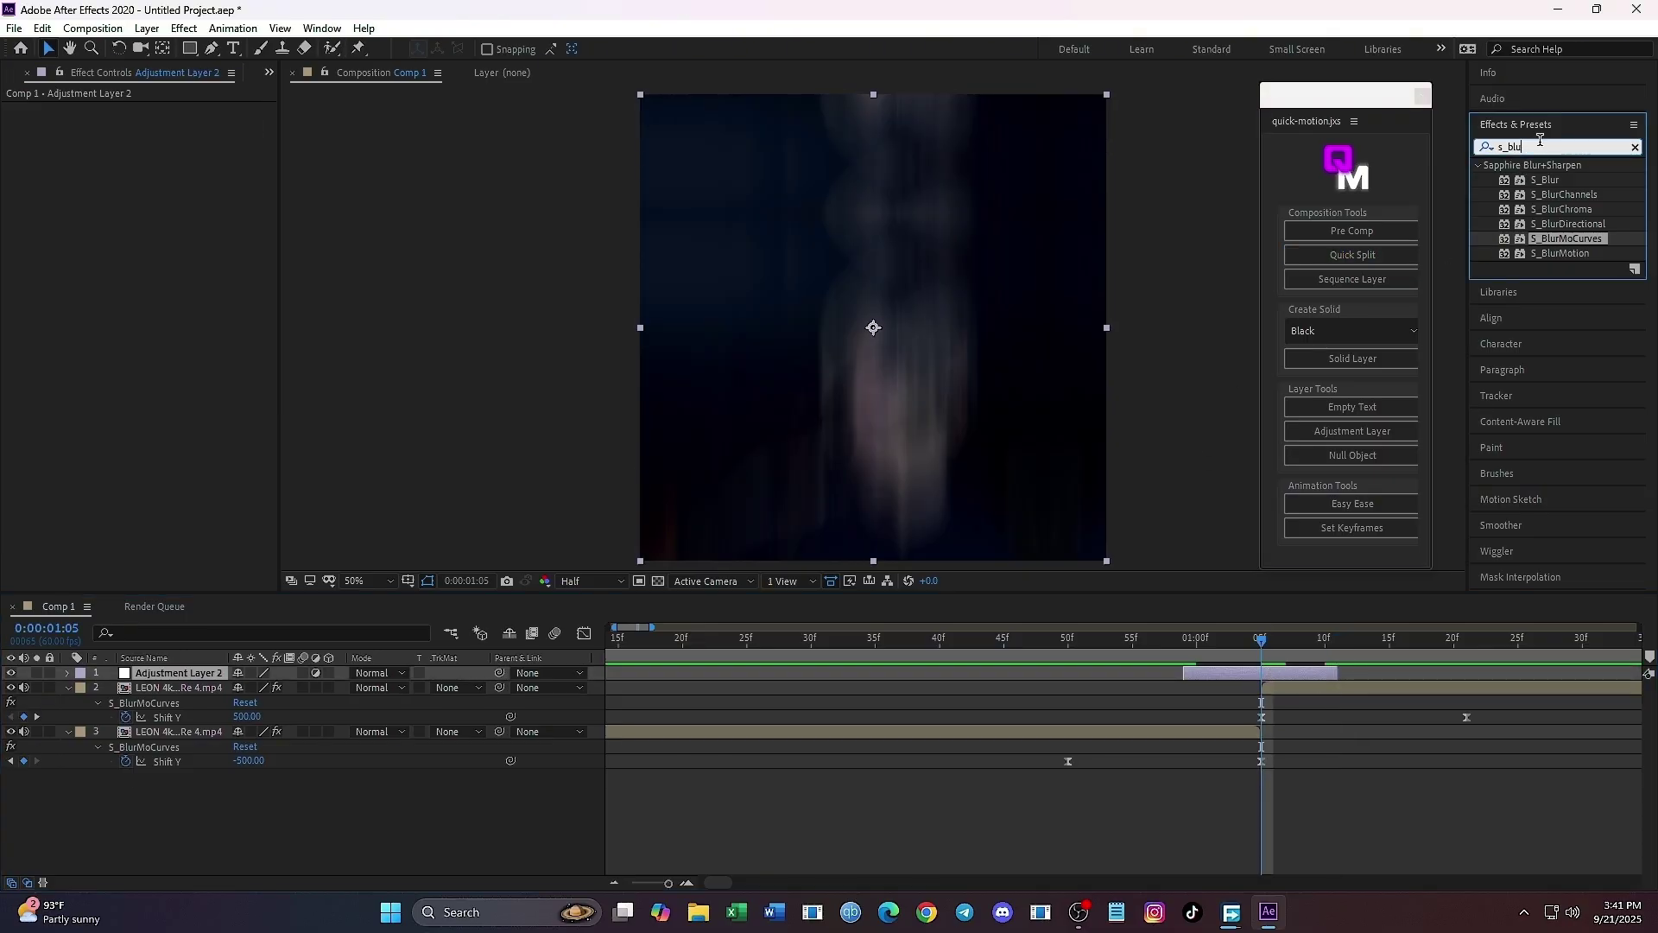
key(BackSpace)
key(BackSpace)
key(BackSpace)
key(BackSpace)
key(BackSpace)
text(bcc dire)
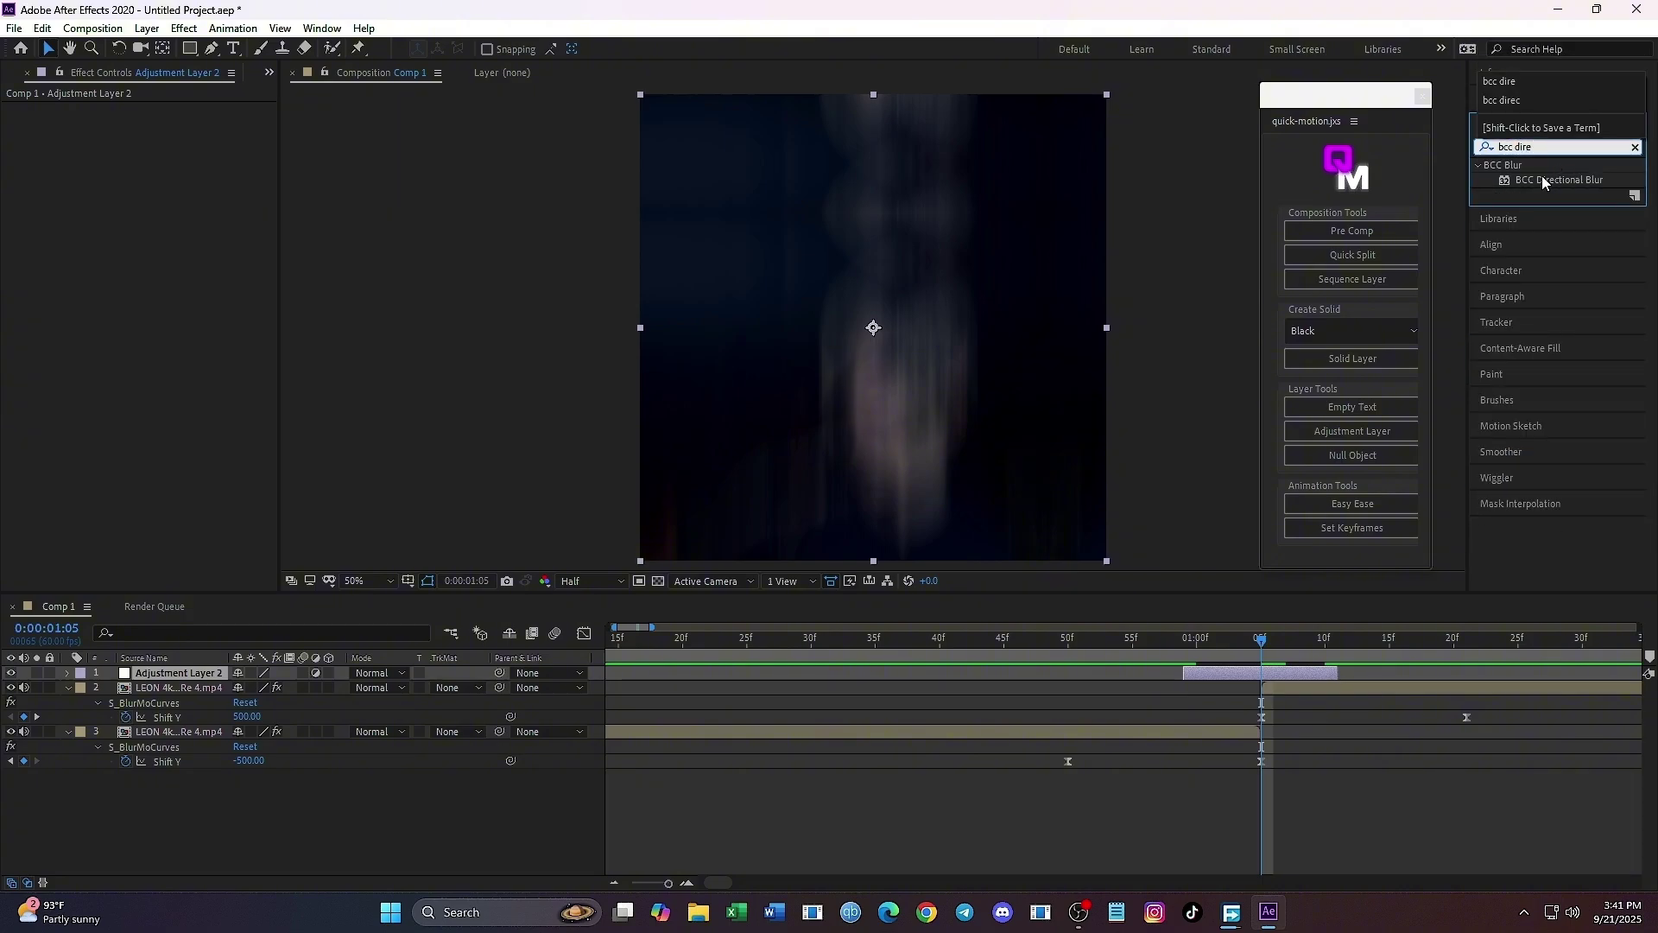
drag(1543, 181, 1251, 676)
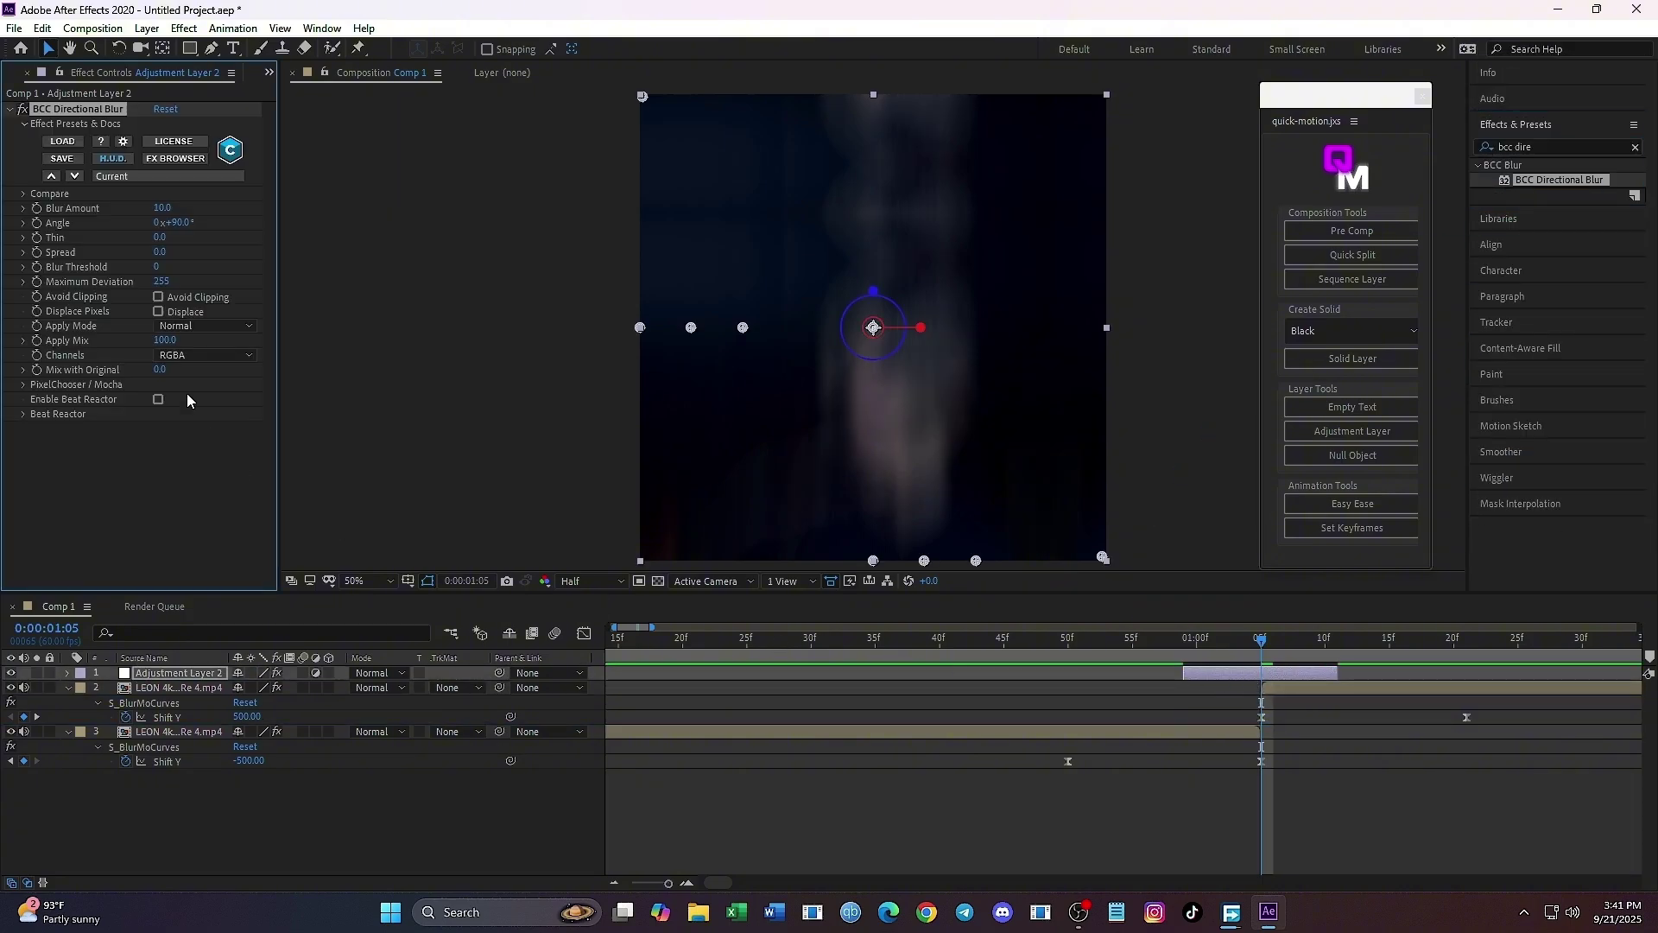
Set Blur Amount to 60 and the blur angle to 0°.
click(162, 208)
text(60)
key(Return)
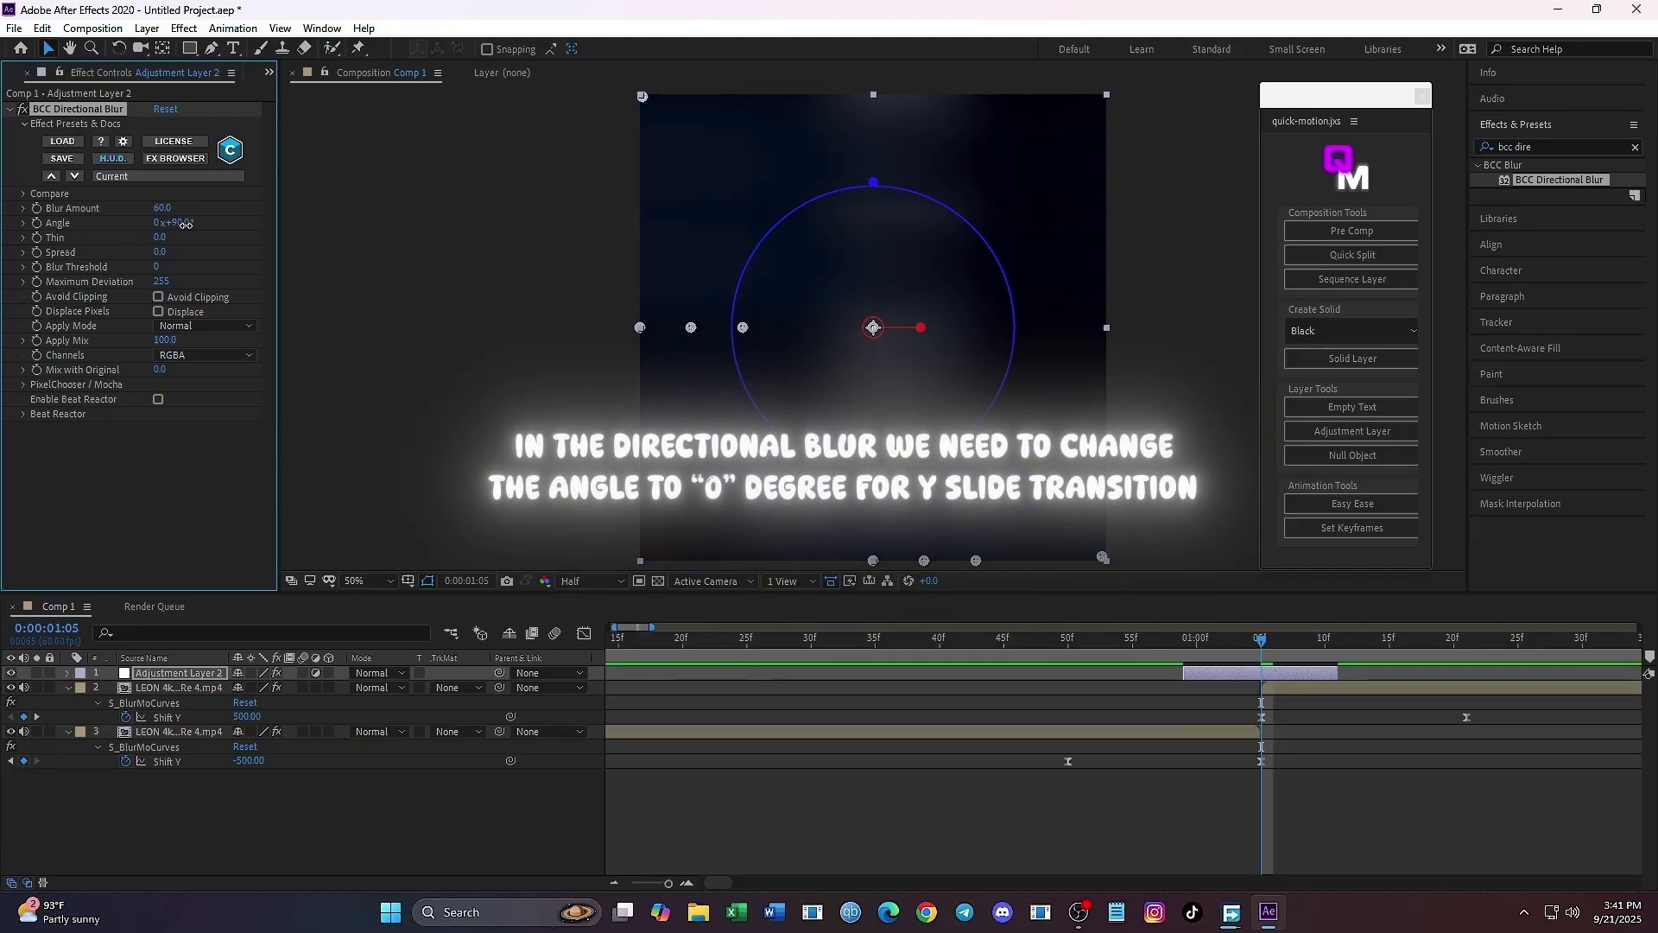
click(184, 223)
text(0)
key(Return)
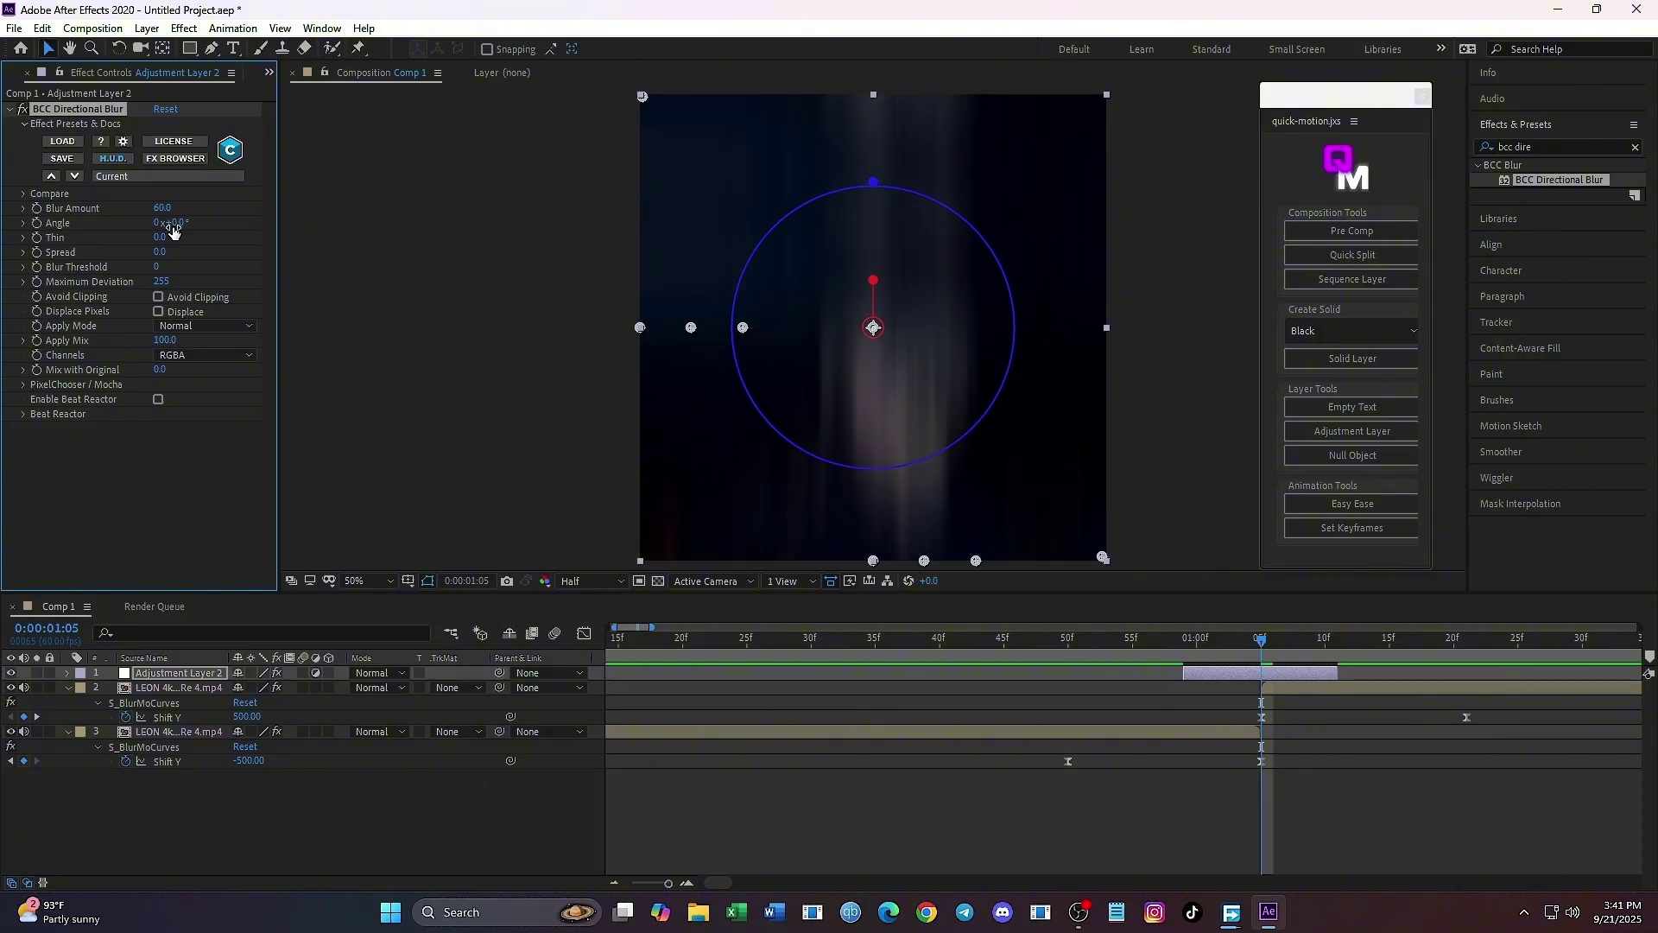
Keyframe Blur Amount to 0 at both the adjustment layer's start and end.
key(i)
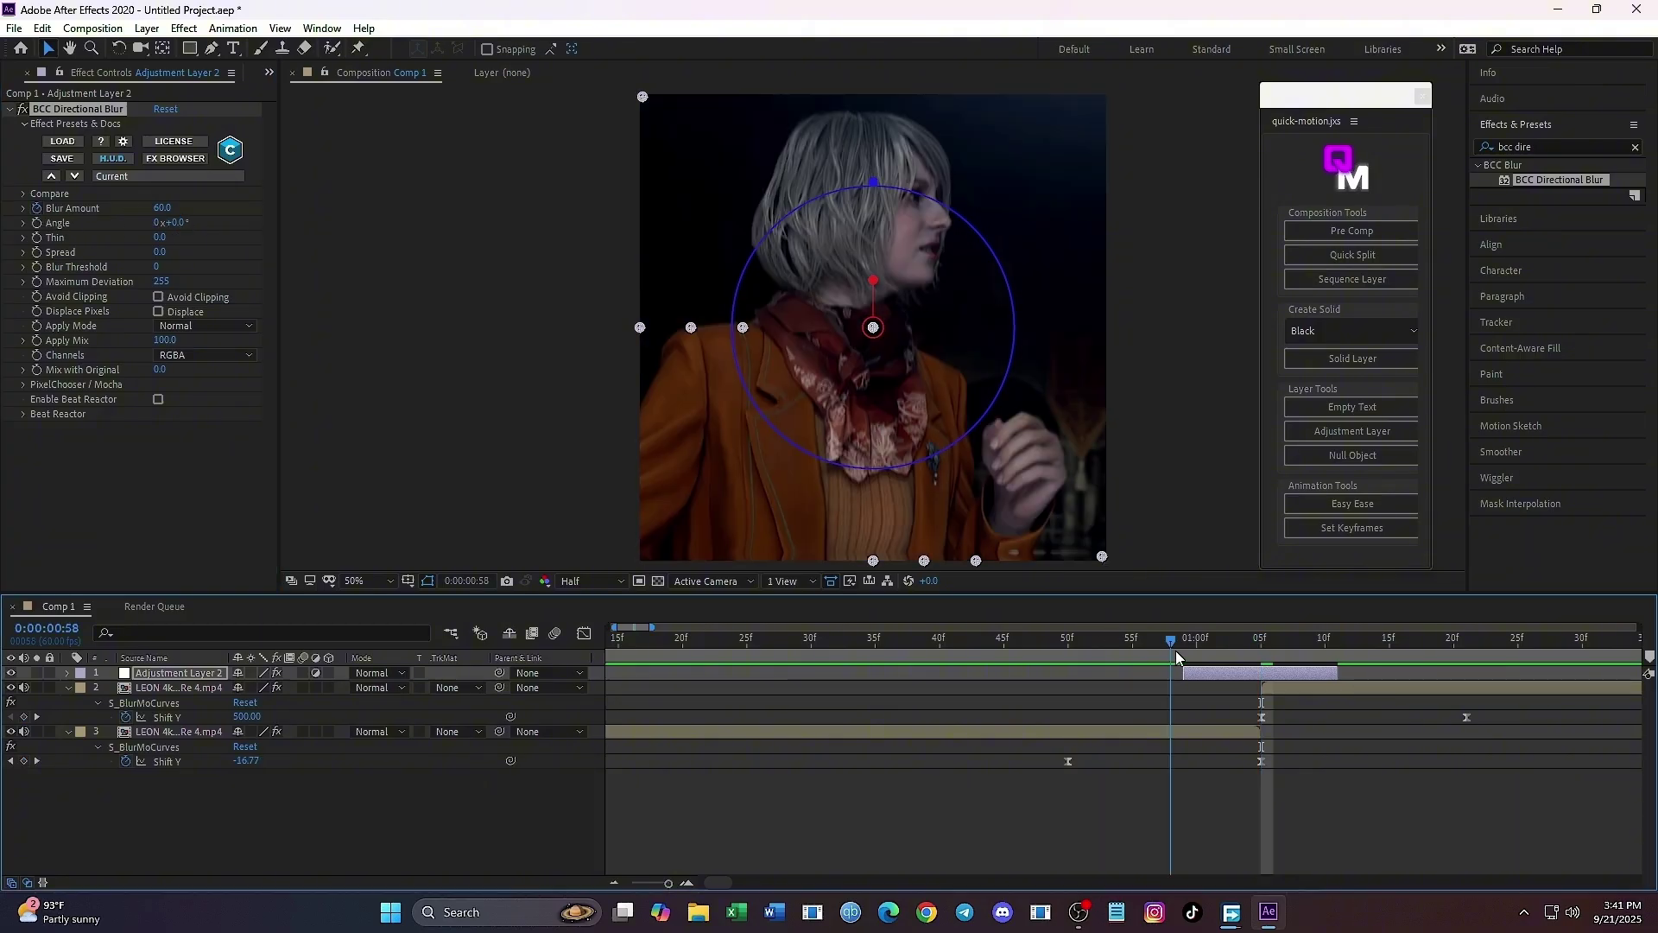
click(162, 208)
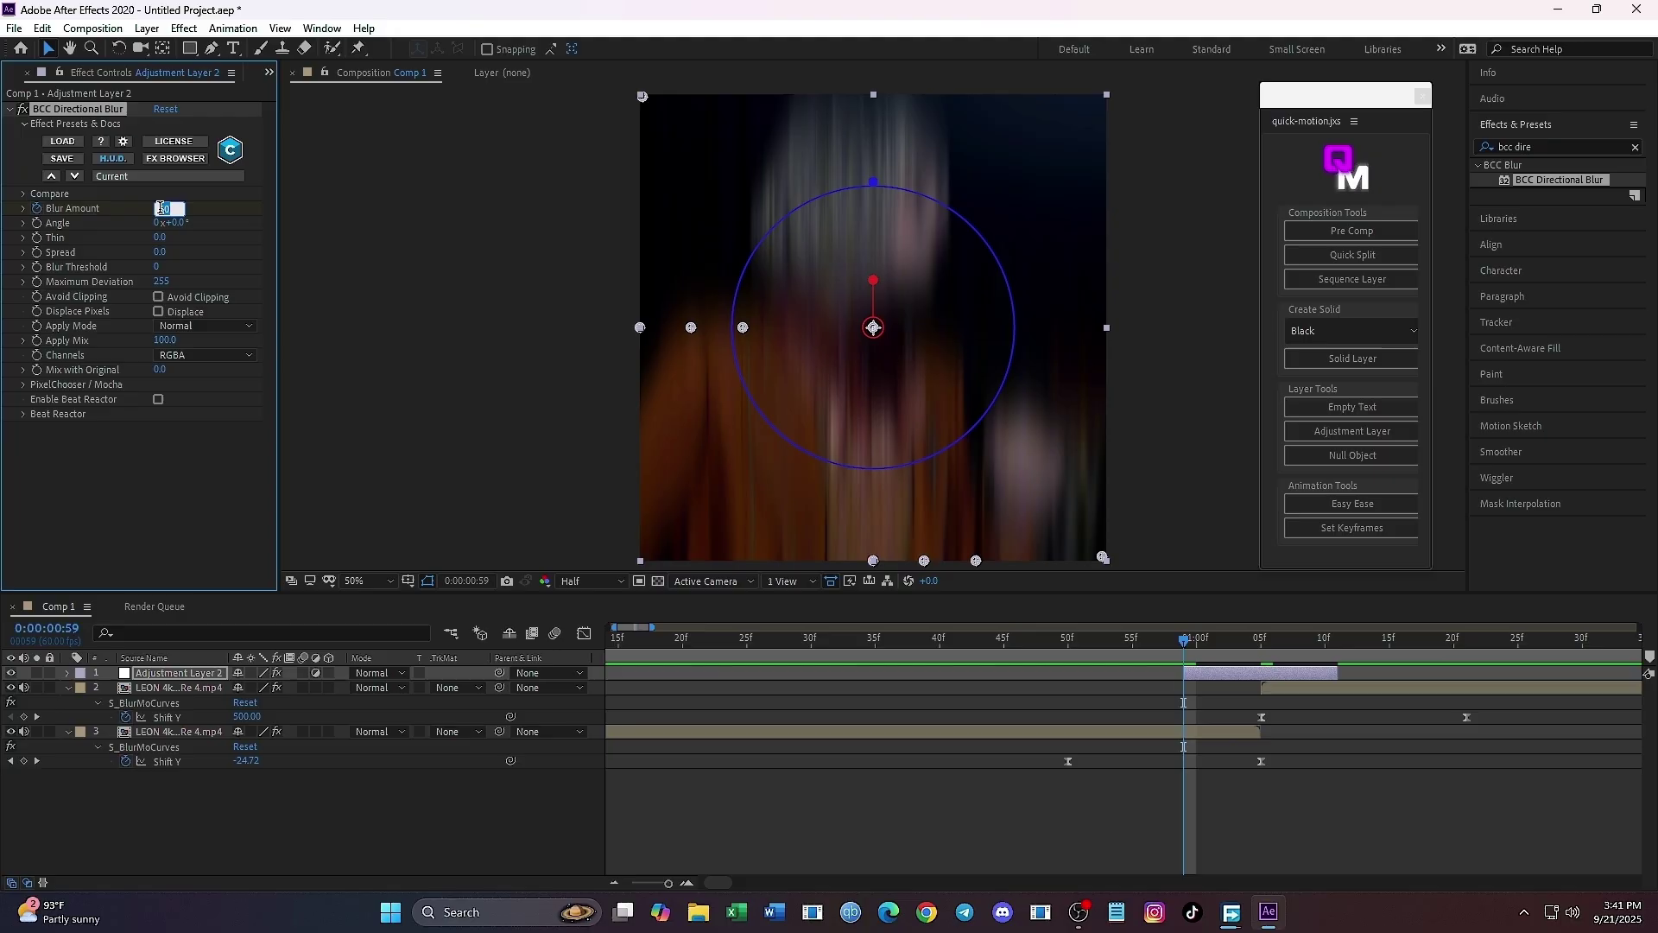
text(0)
key(Return)
key(o)
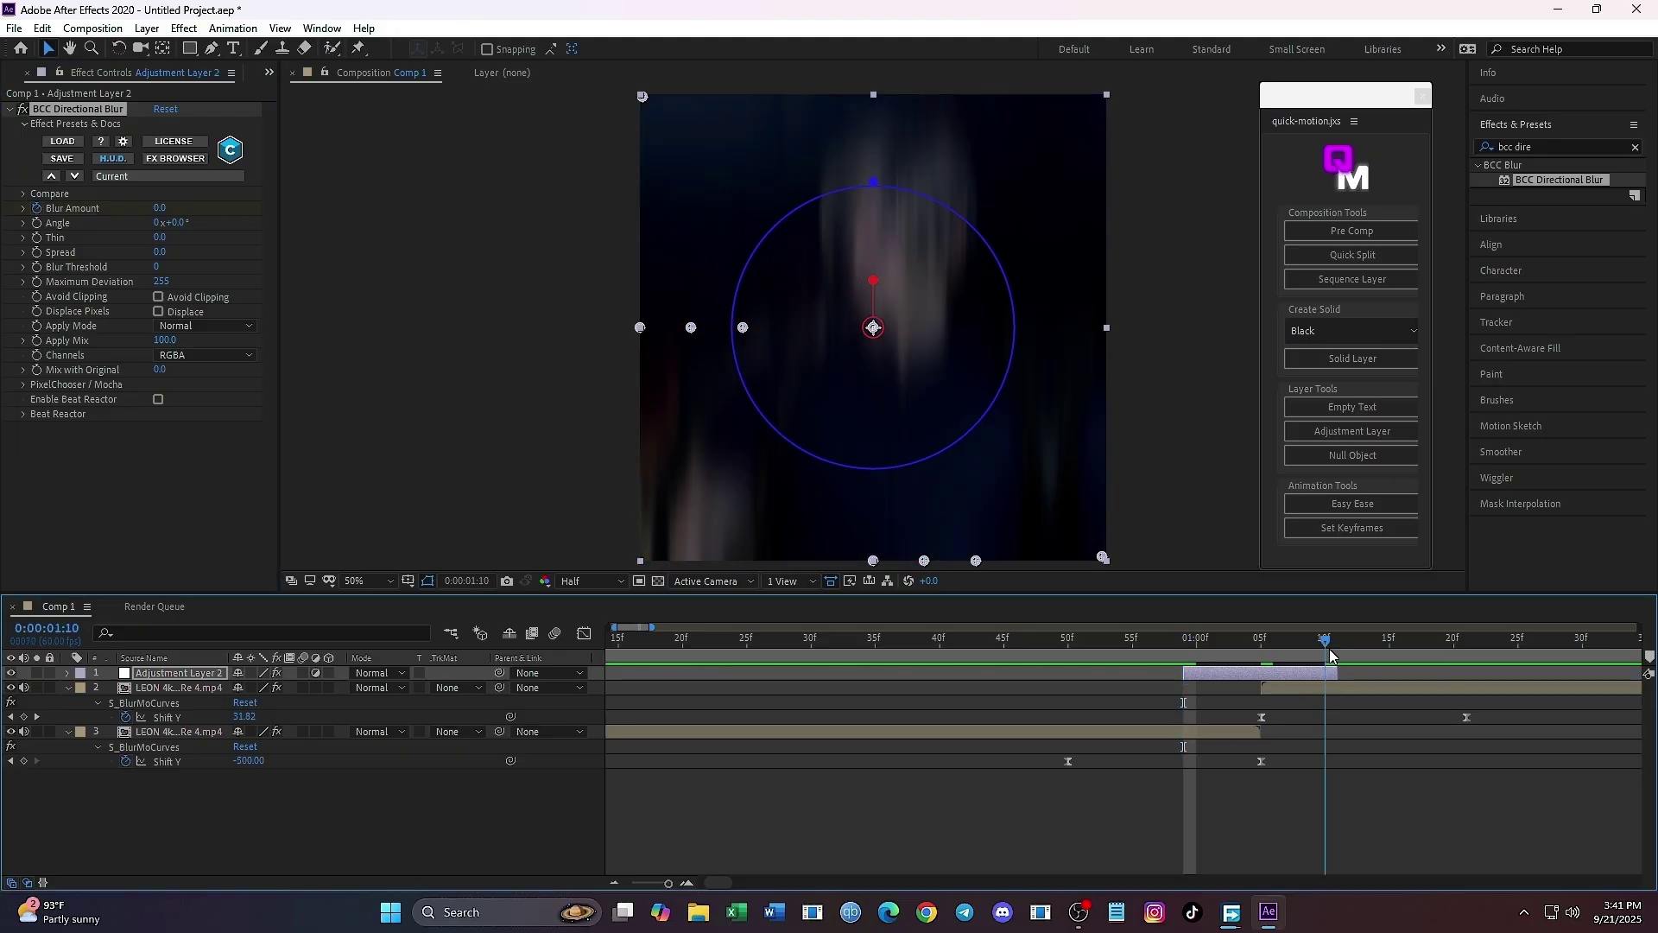
click(164, 208)
text(0)
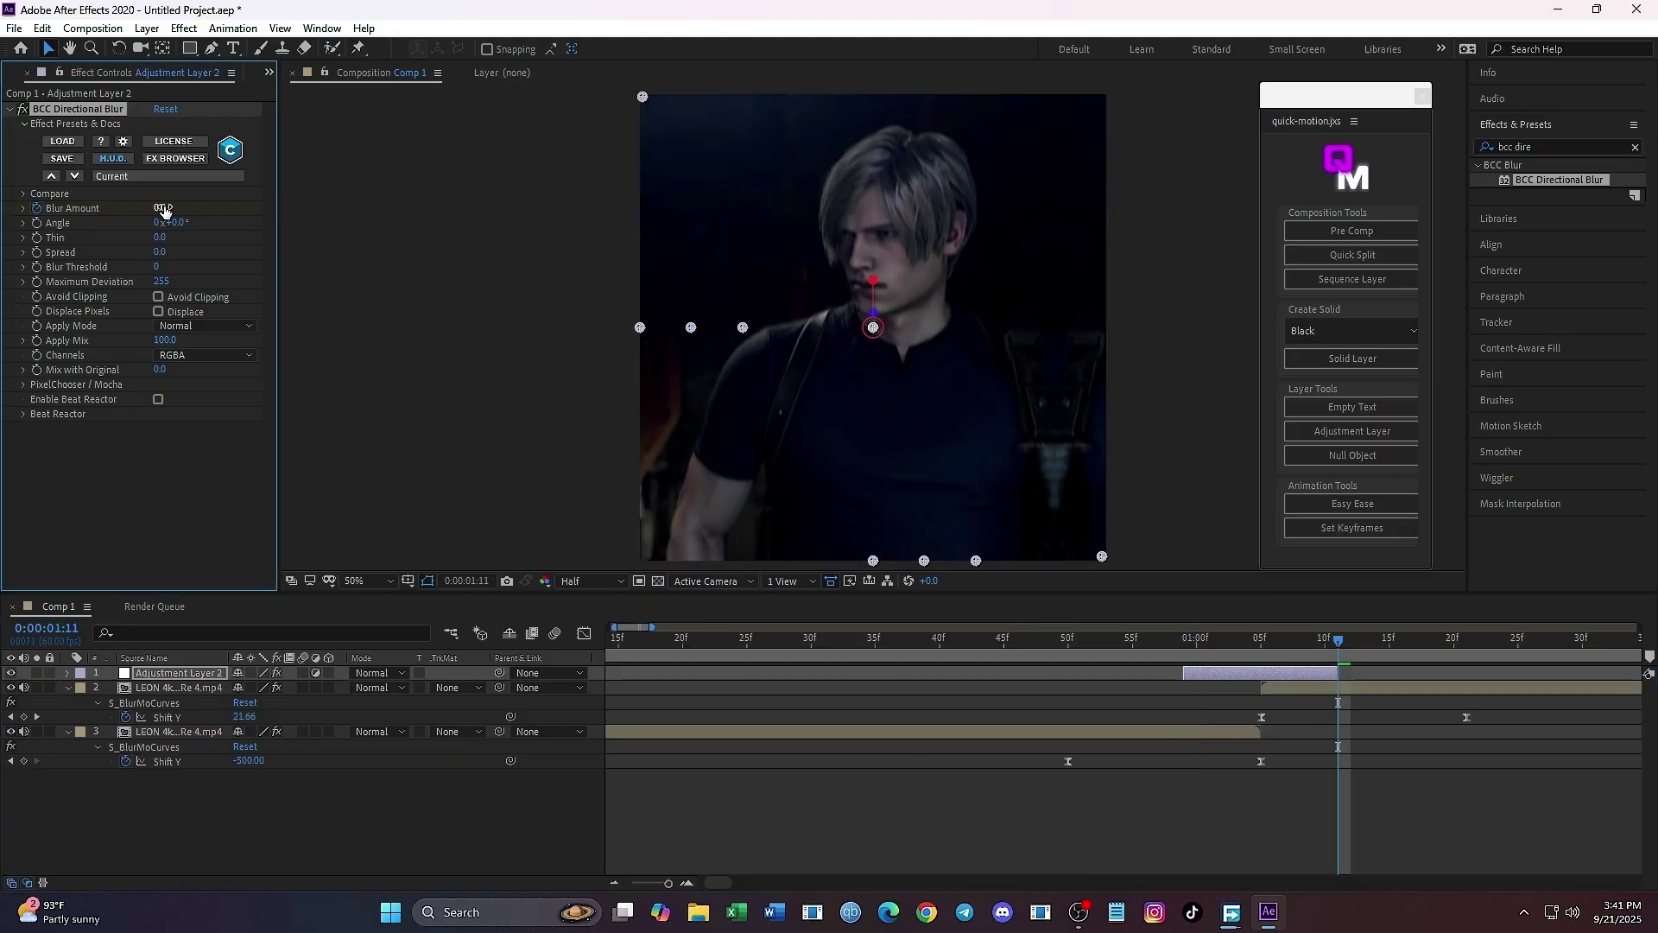
key(Return)
Easy-ease all Blur Amount keyframes and preview the transition from 0:00:00:48.
key(u)
drag(1162, 695, 1408, 708)
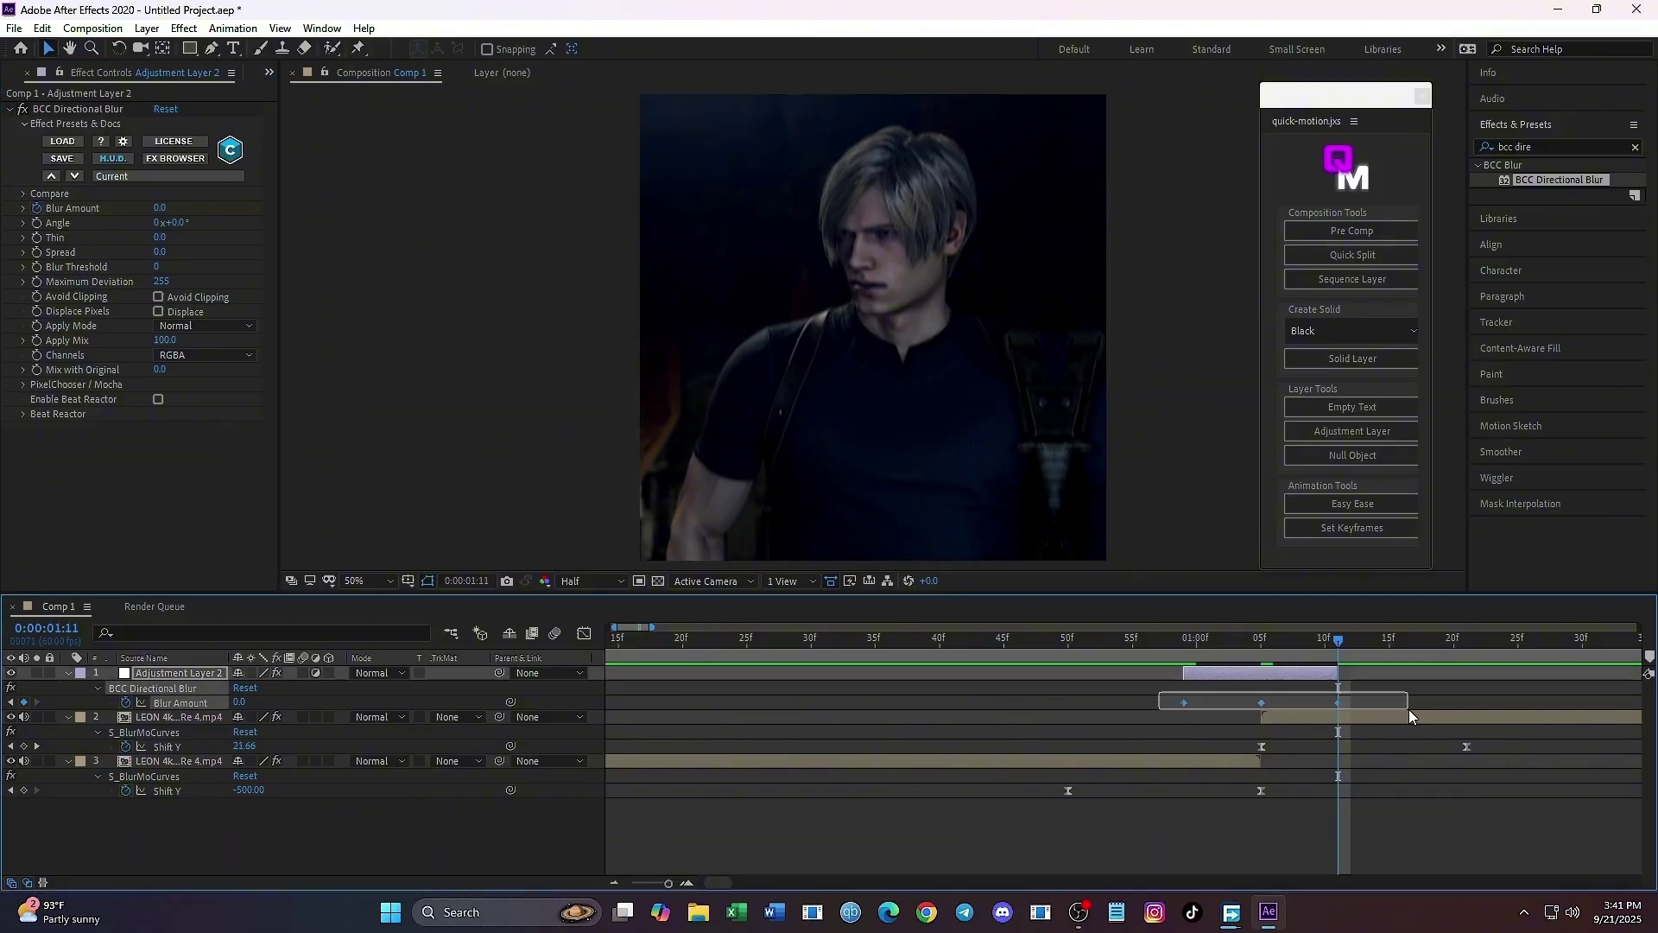
right_click(1339, 700)
mouse_move(1387, 698)
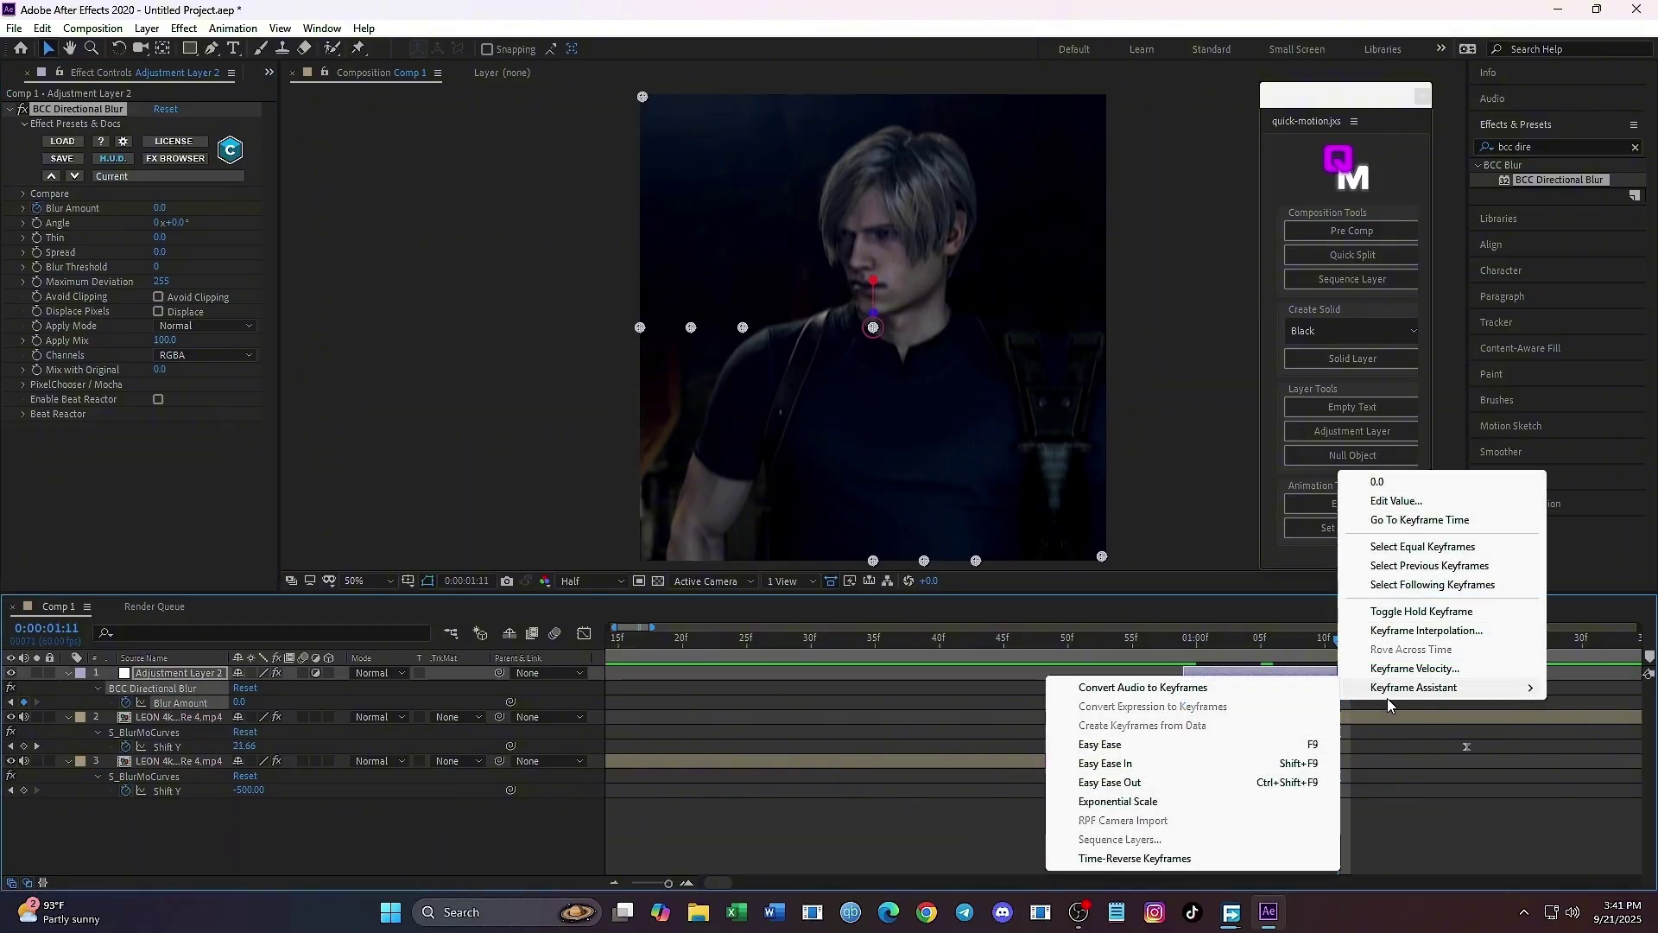
click(1222, 745)
click(1044, 653)
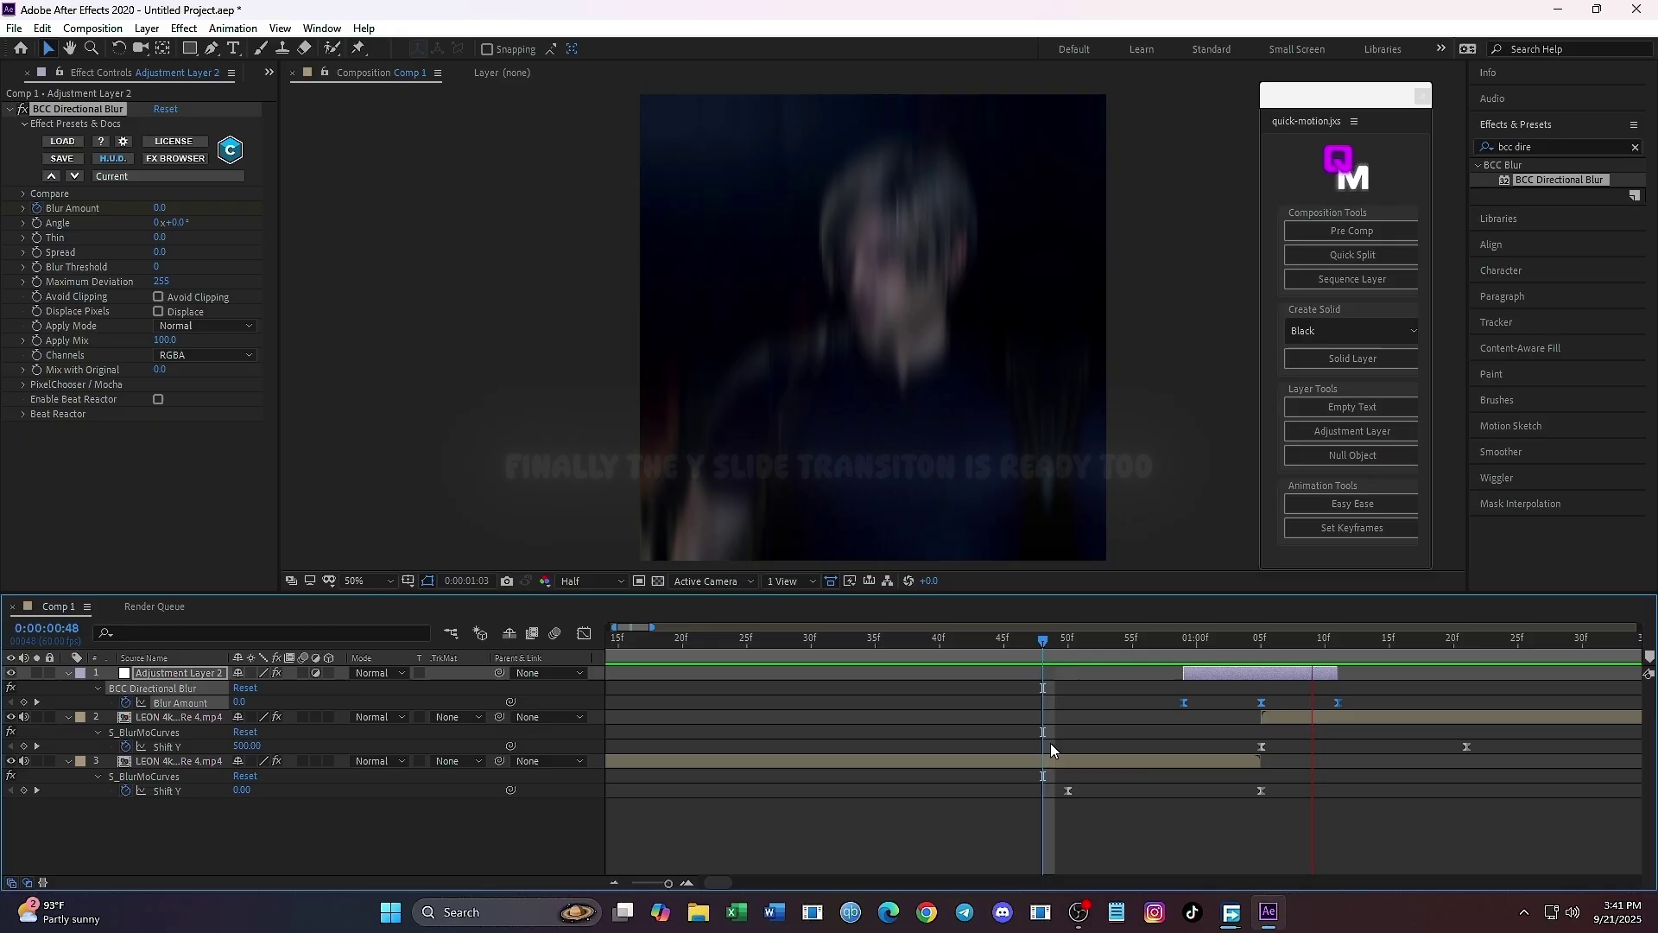
click(612, 882)
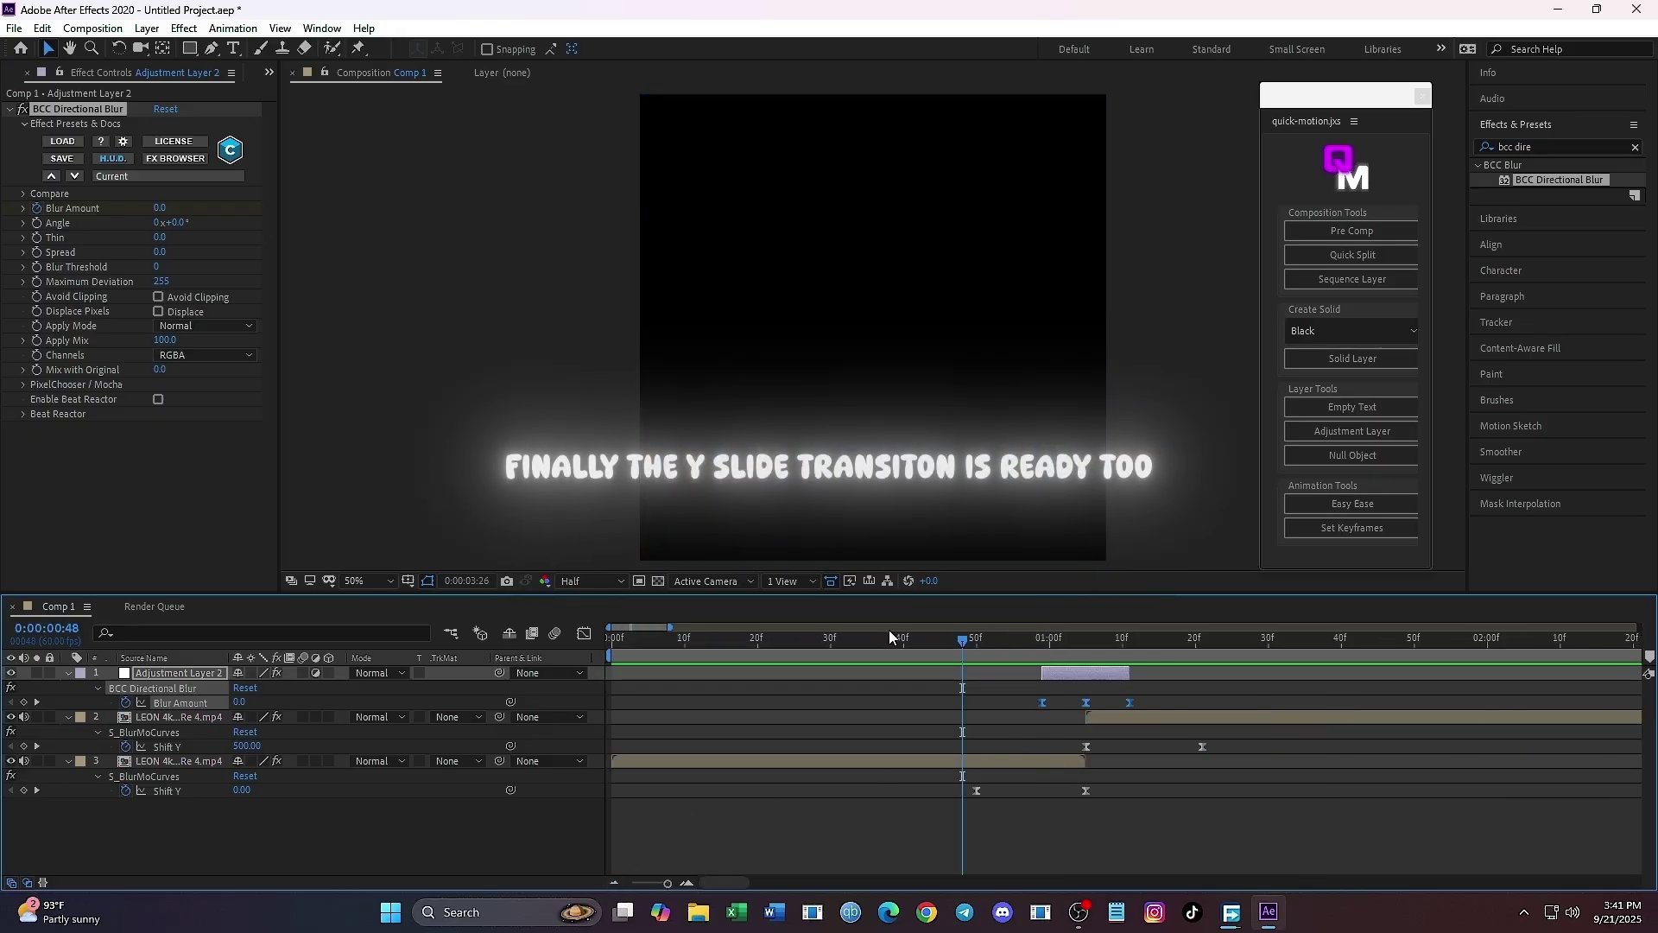